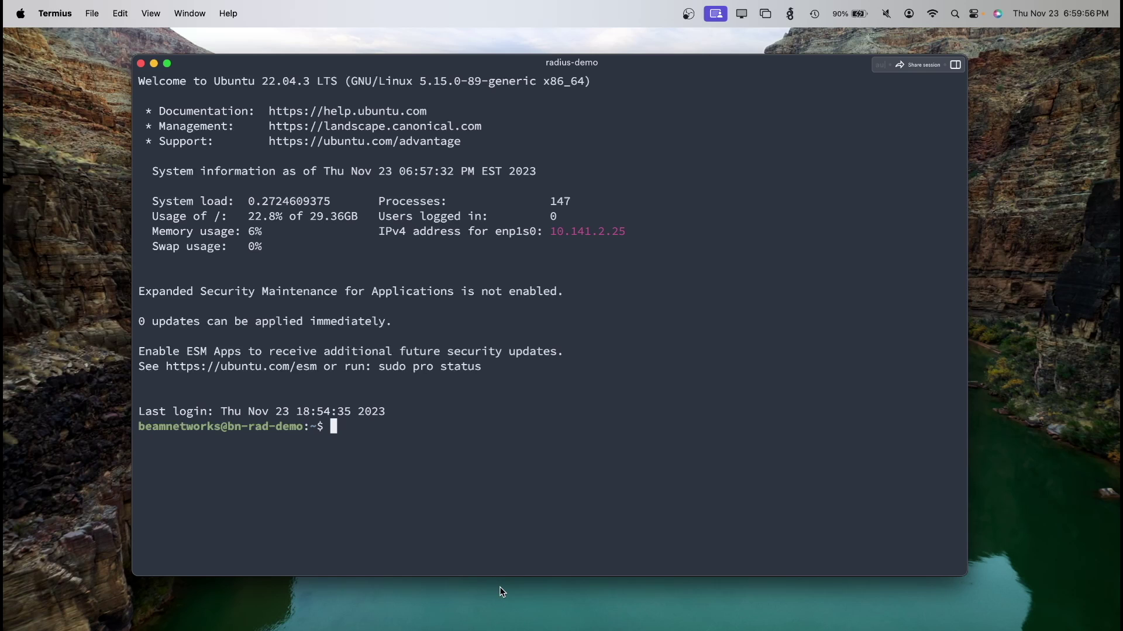
Run the apt install command for freeradius, freeradius-mysql, mariadb-server, apache2 and PHP packages
text(sudo apt install php apache2 freeradius libapache2-mod-php mariadb-server freeradius-mysql freeradius-utils php-{gd,common,mail,mail-mime,mysql,pear,db,mbstring,xml,curl} wget unzip zip -y)
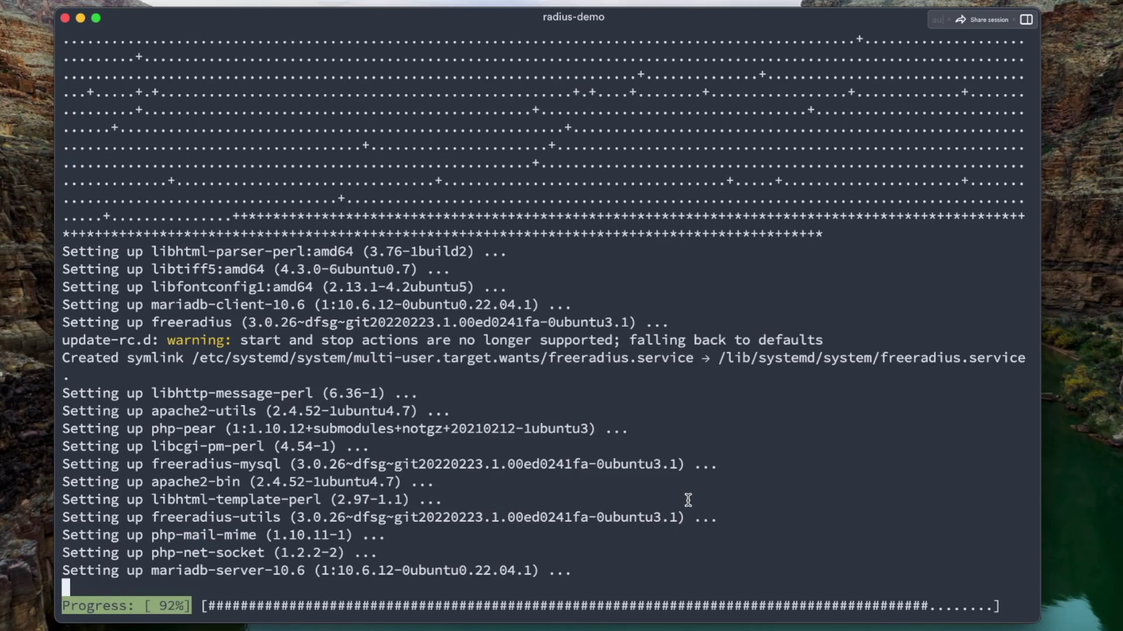
Start and enable apache2 and enable freeradius at boot with systemctl
text(sudo)
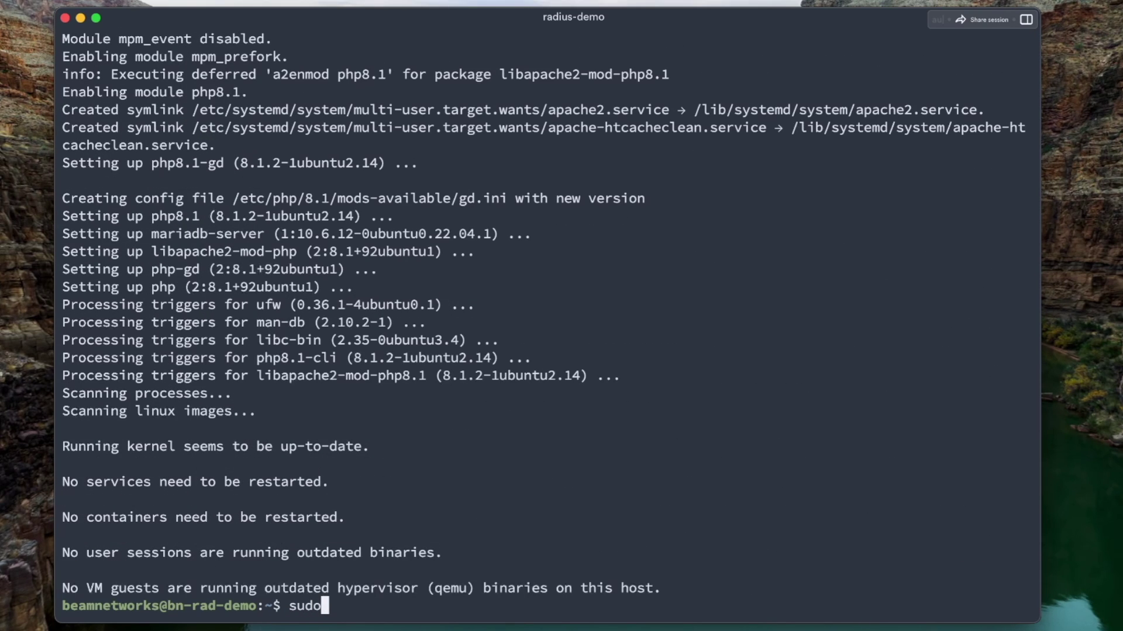
text( systemctl enable)
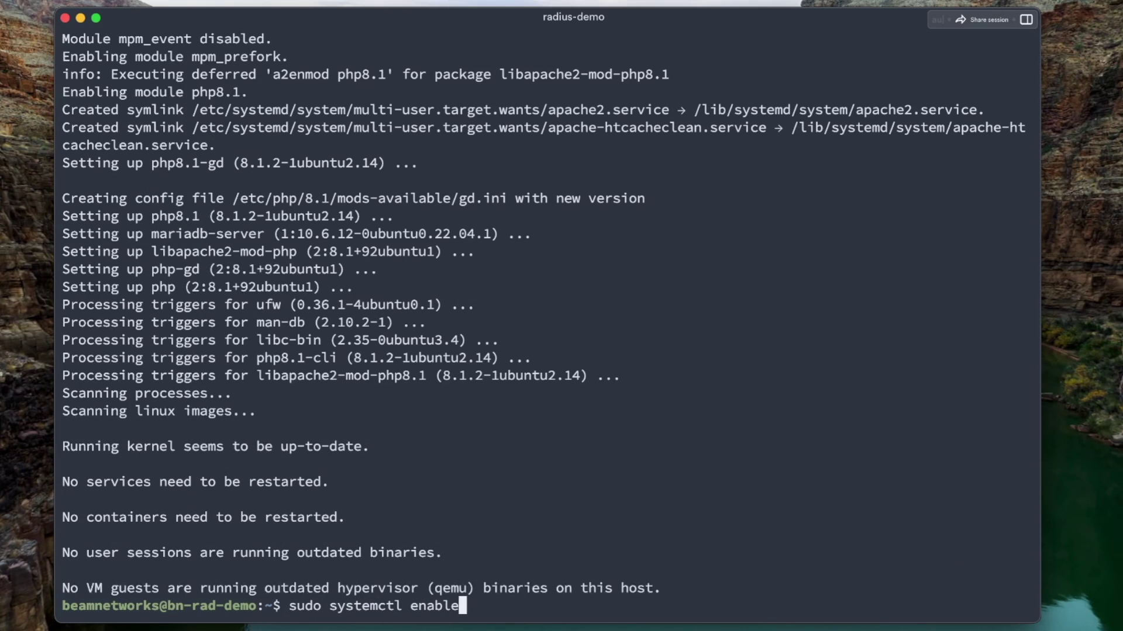
text( --now apache2 && )
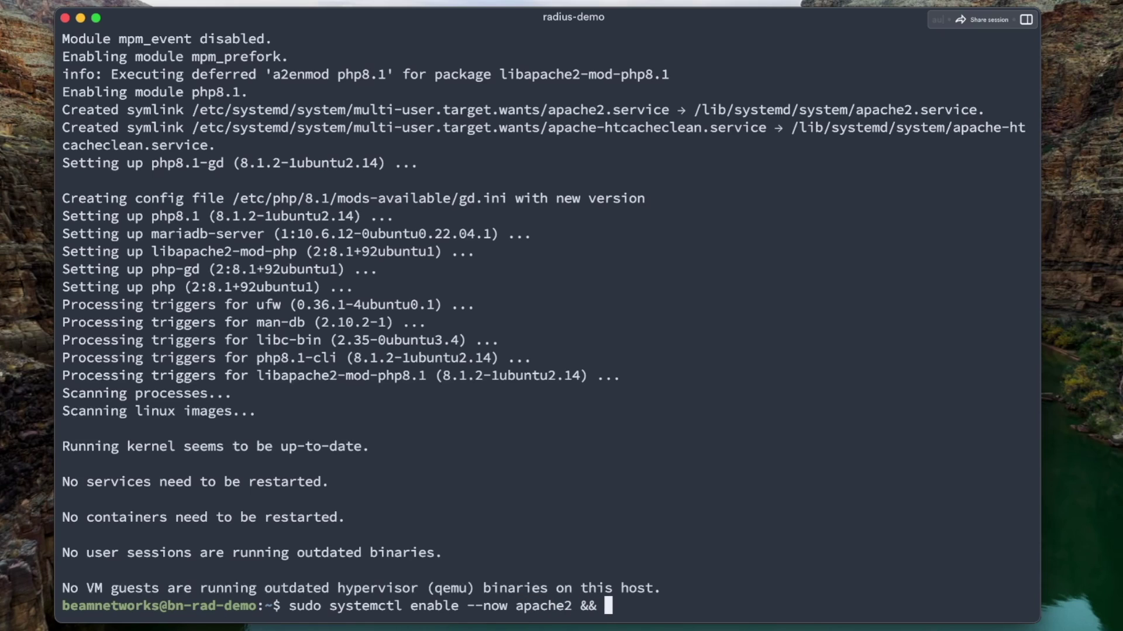
text(sudo systemctl enab)
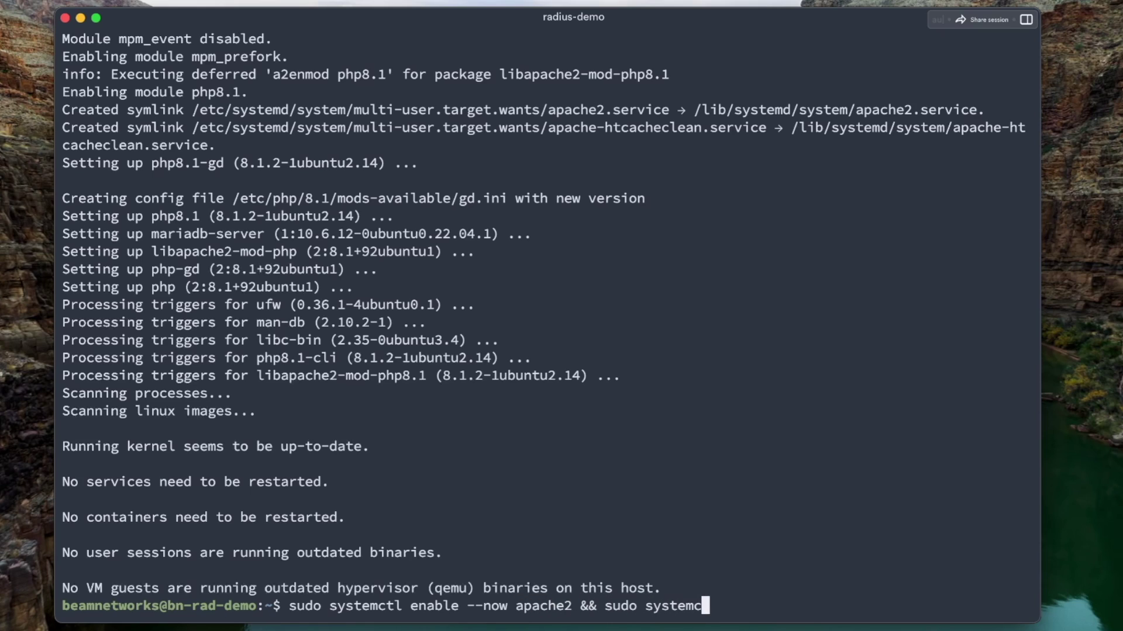
text(le freer)
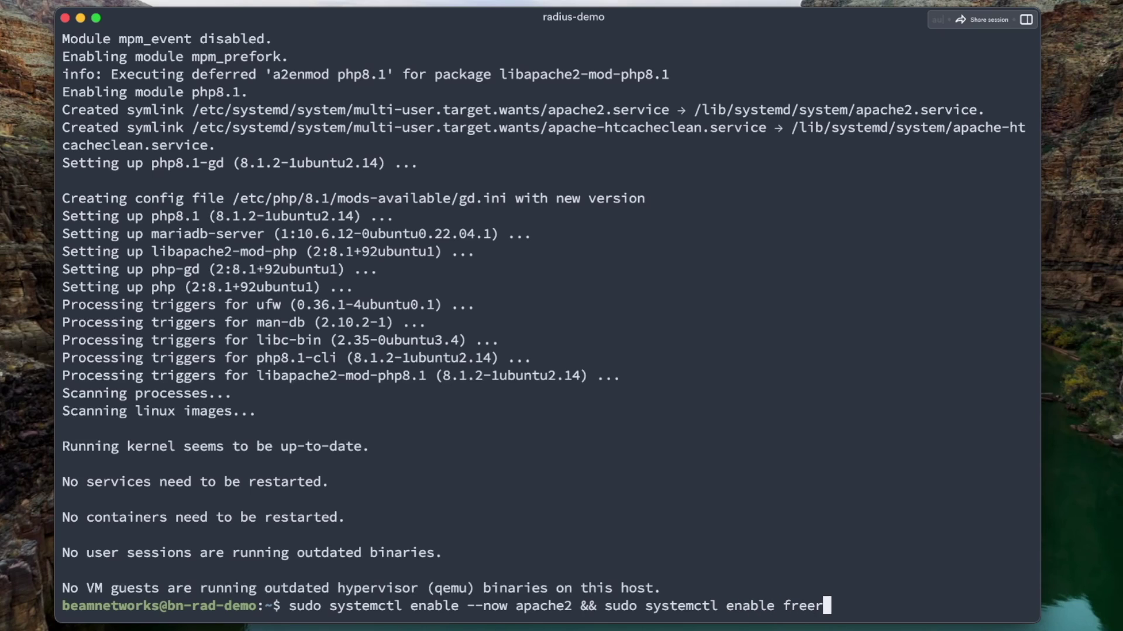
text(adiuysd)
key(BackSpace)
key(BackSpace)
key(BackSpace)
key(BackSpace)
key(BackSpace)
text(ius)
key(Return)
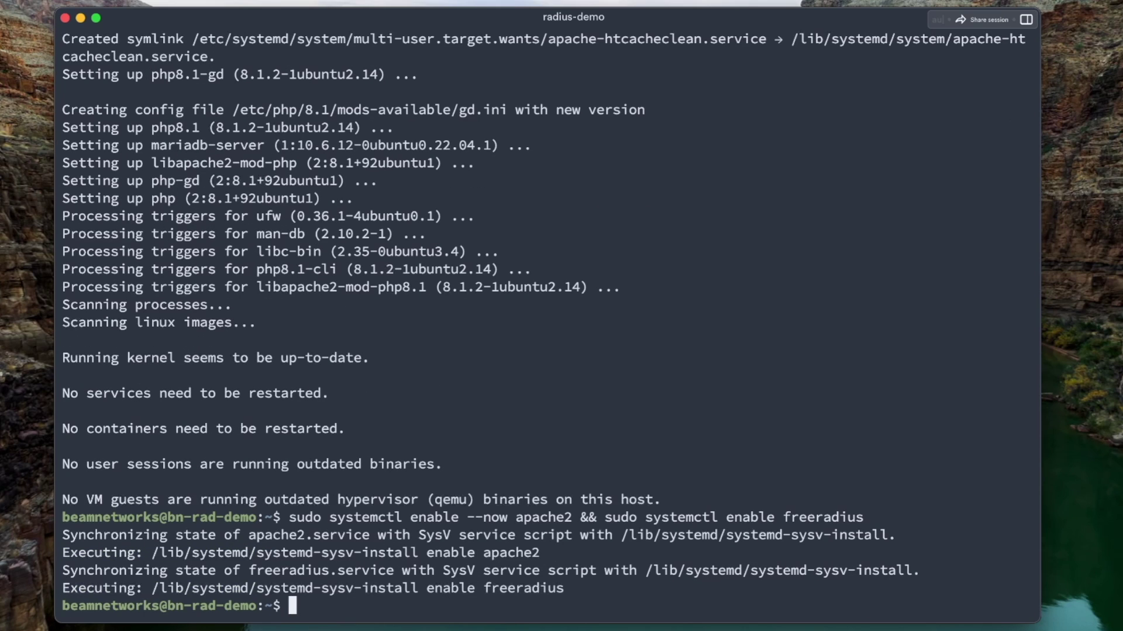
text(sudo mysql_secure_installation)
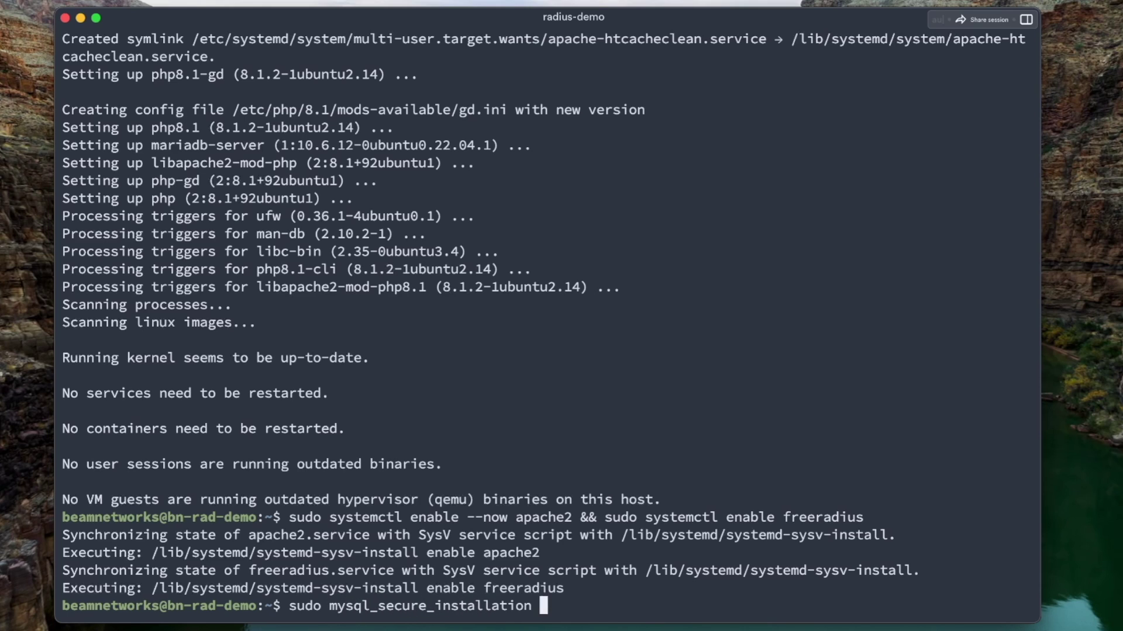
Run mysql_secure_installation: empty root password, decline unix_socket and password change, accept all remaining defaults
key(Return)
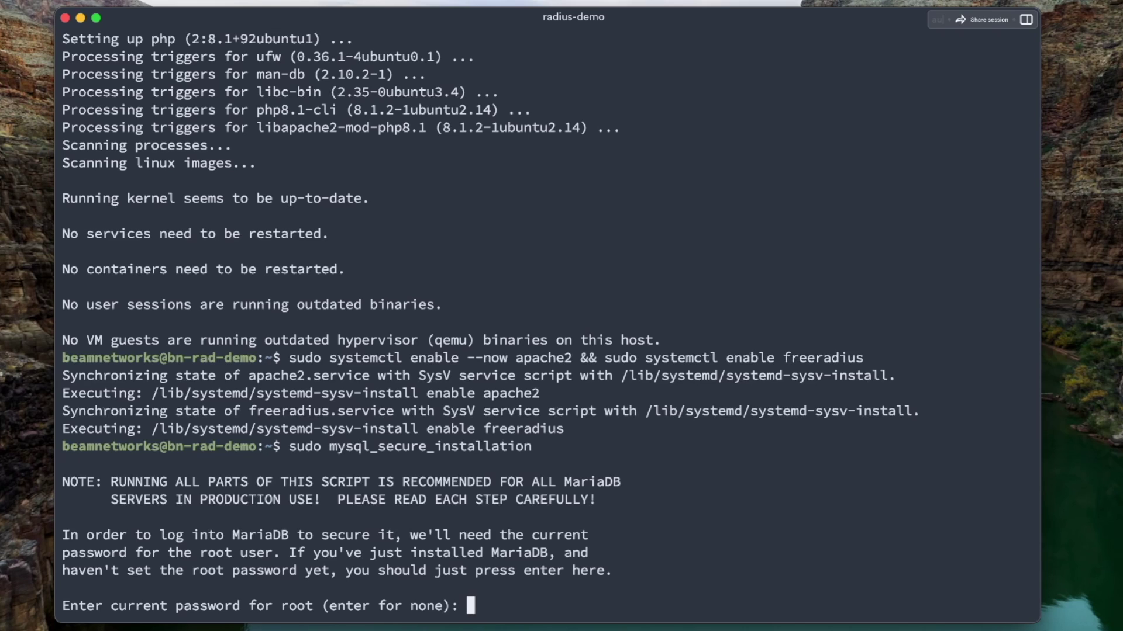
key(Return)
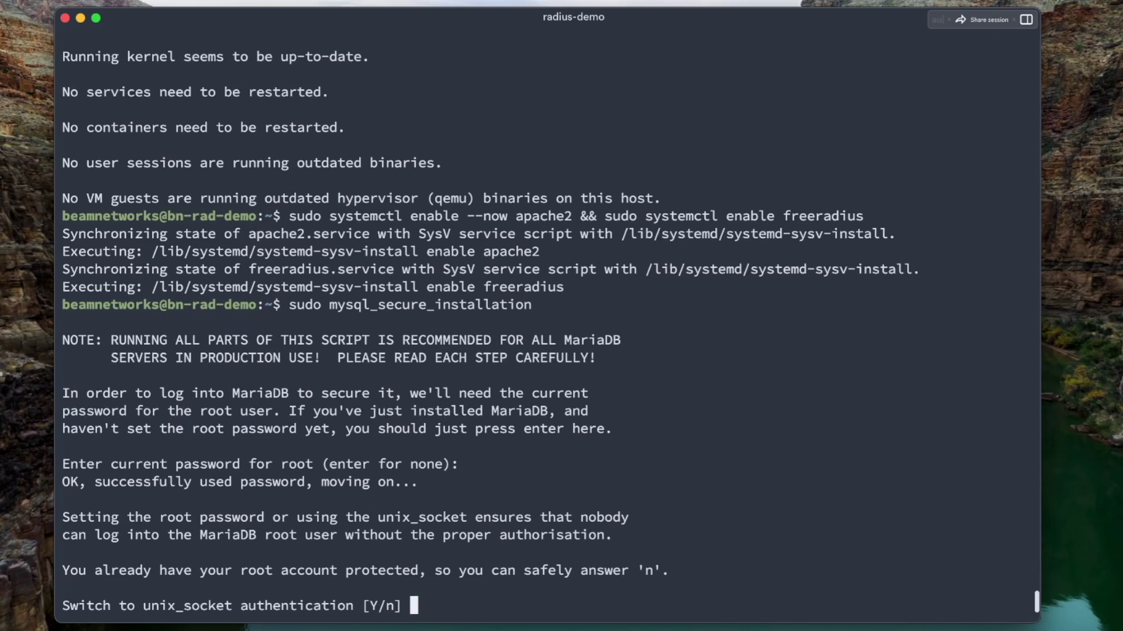
text(n)
key(Return)
text(n)
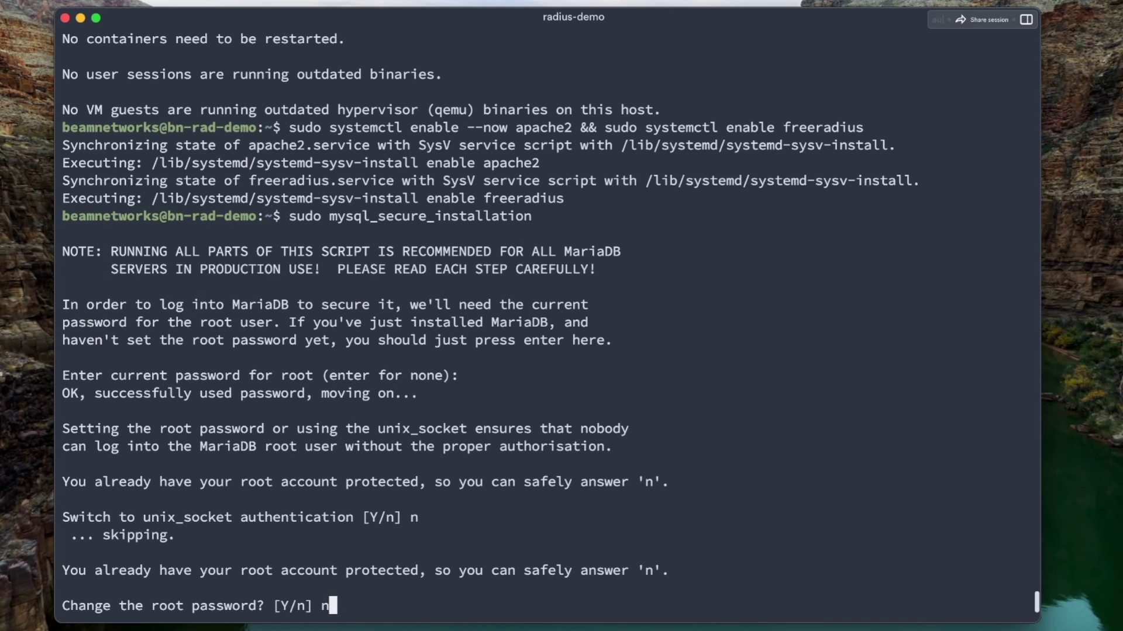
key(Return)
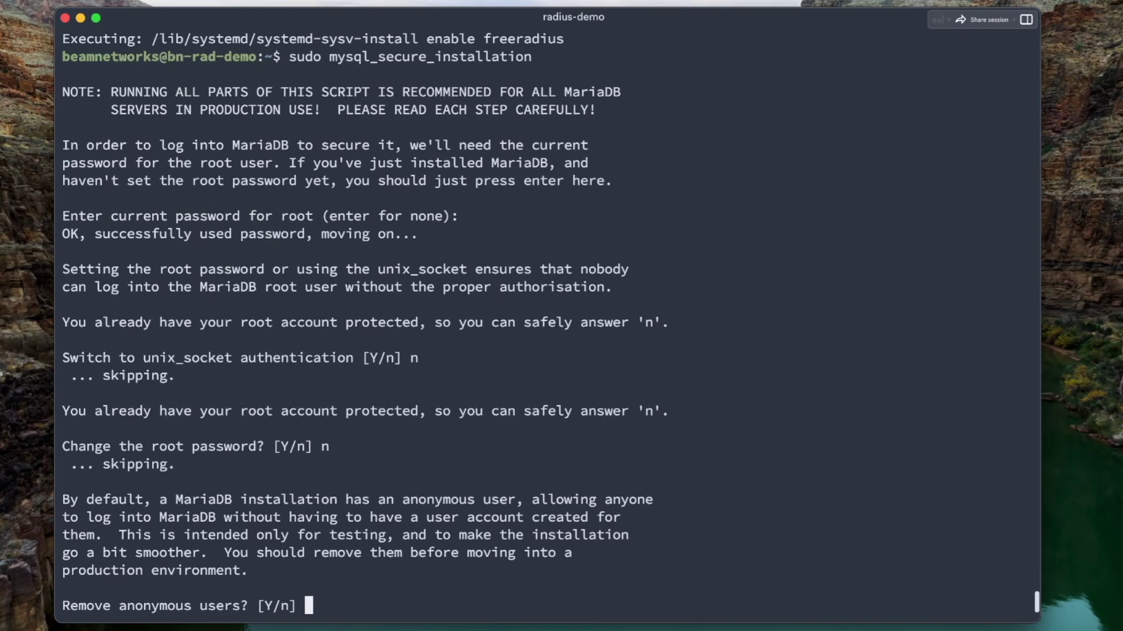
key(Return)
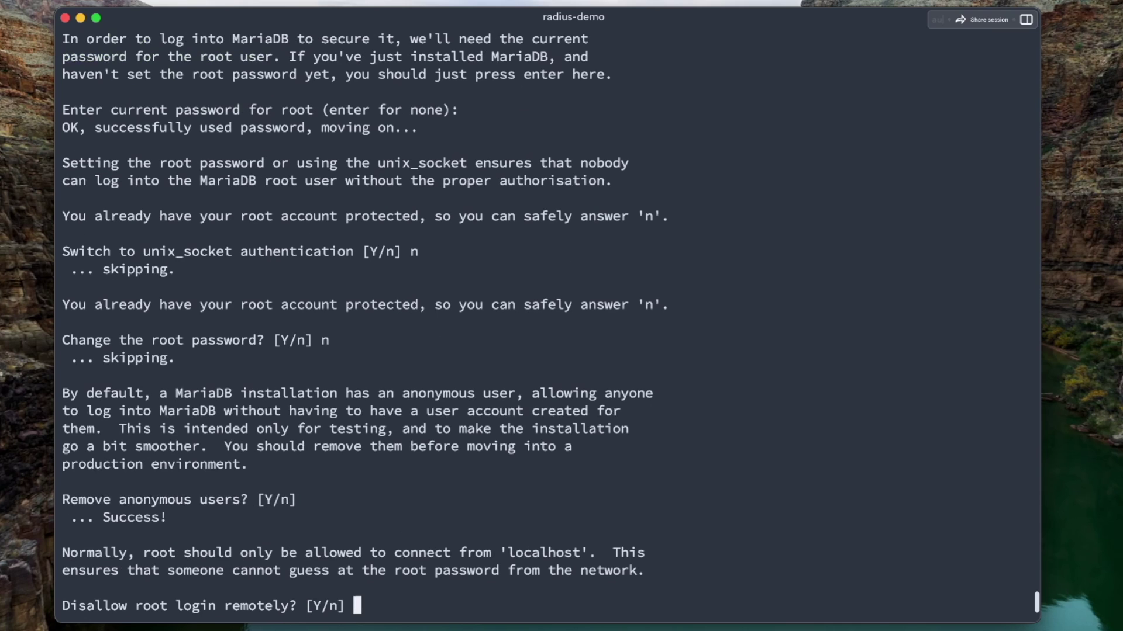
key(Return)
key(Return)
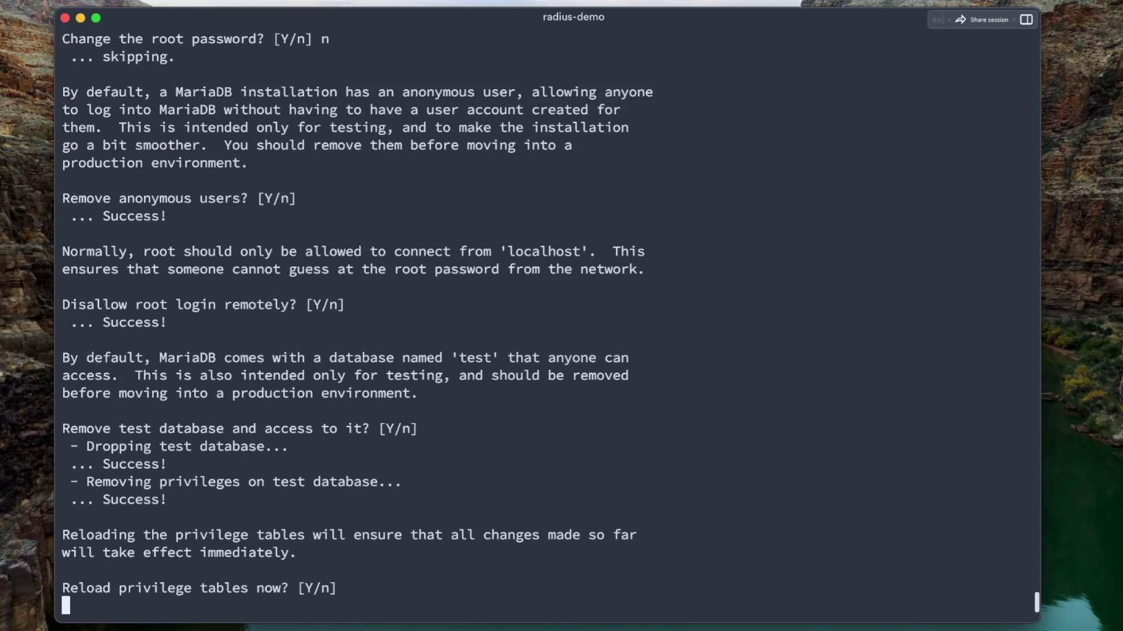
key(Return)
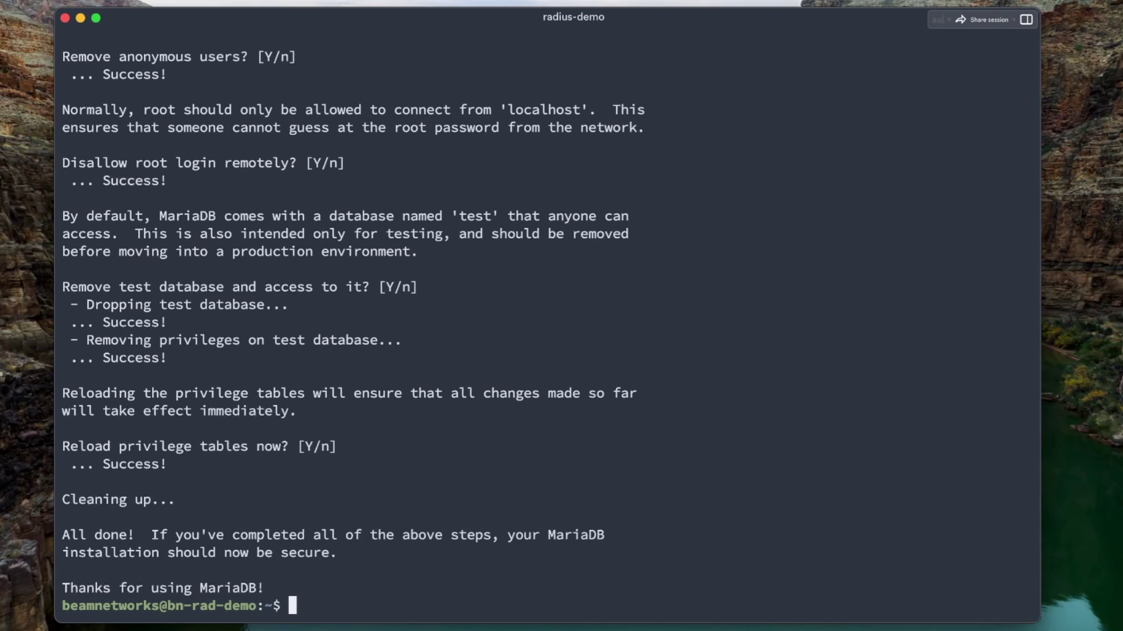
Log into MariaDB as root and create the radius database
text(sudo mysql )
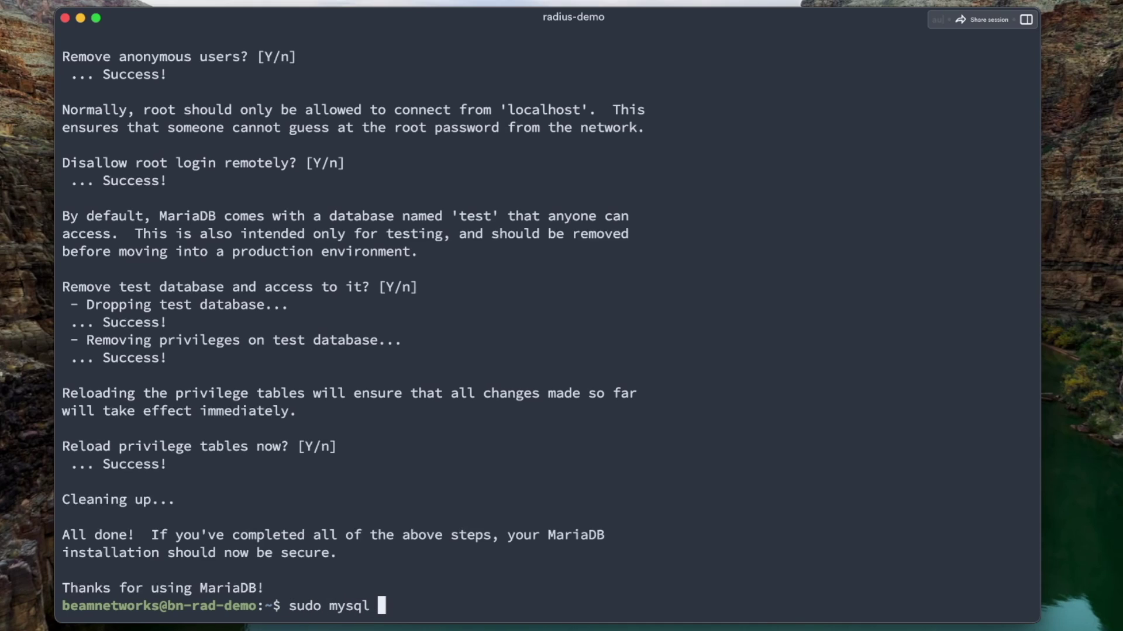
text(-u root -p)
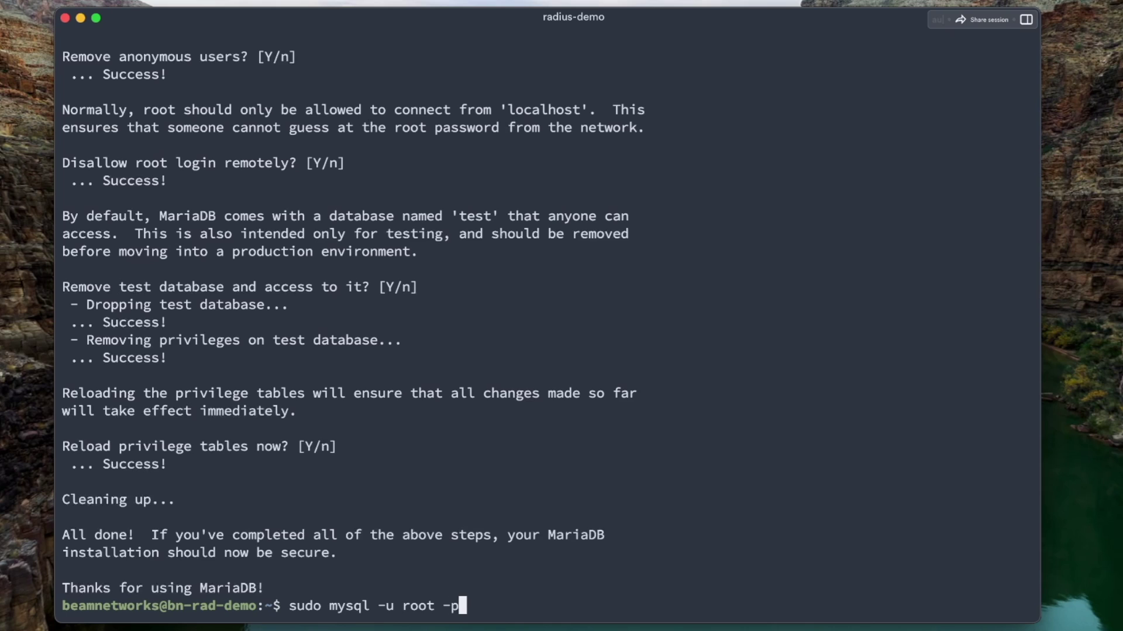
key(Return)
key(Return)
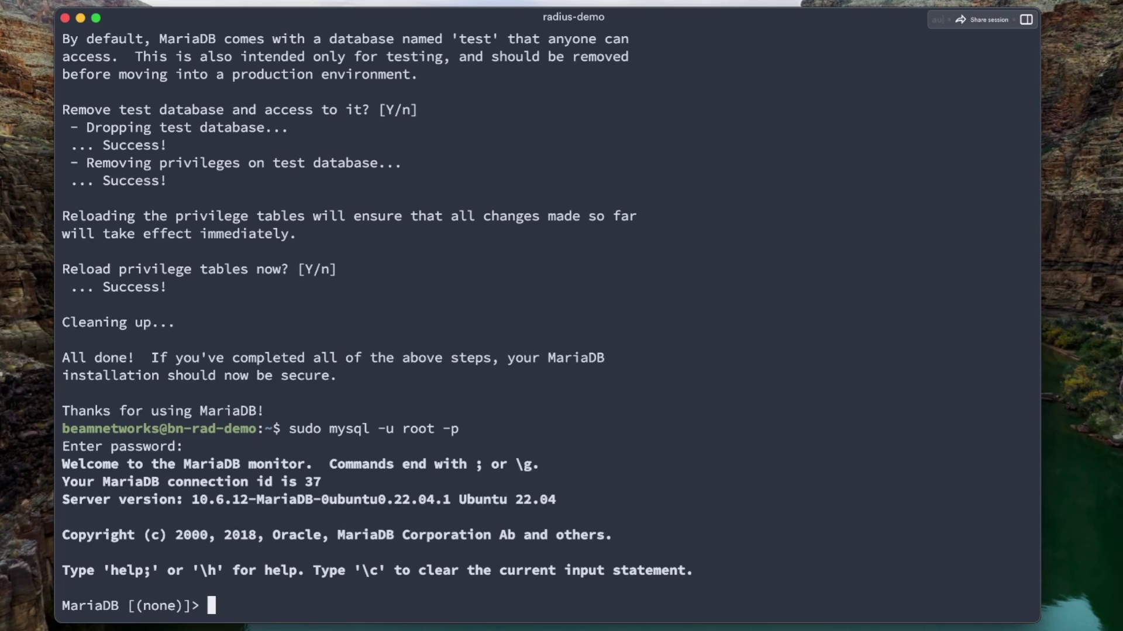
text(CR)
key(BackSpace)
key(BackSpace)
text(CREATE DATABSE )
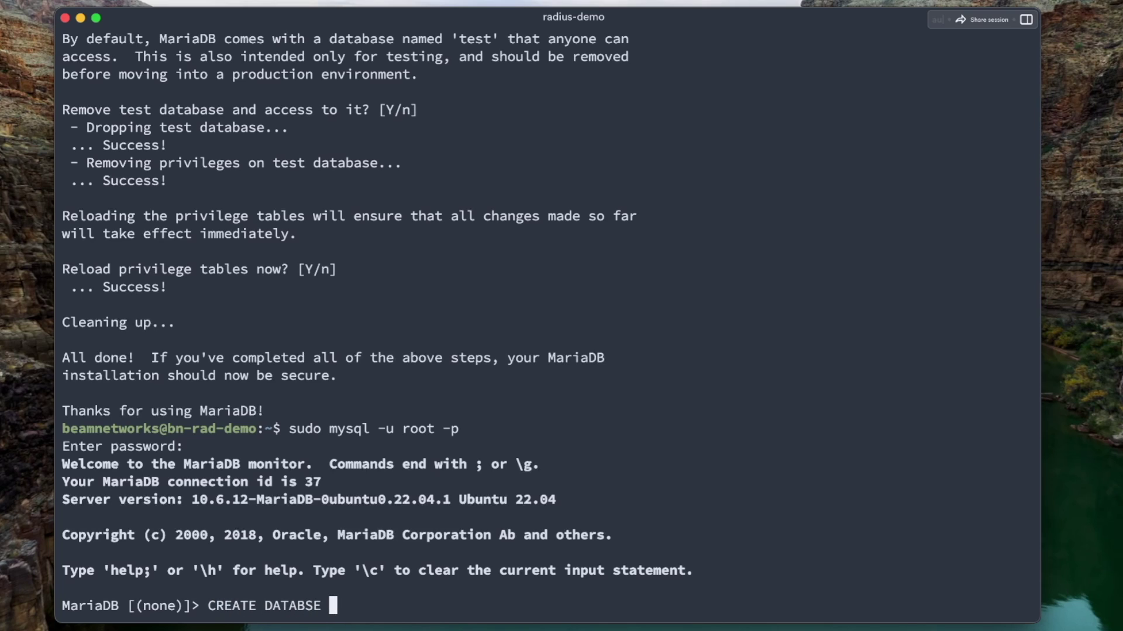
text(radius;)
key(Return)
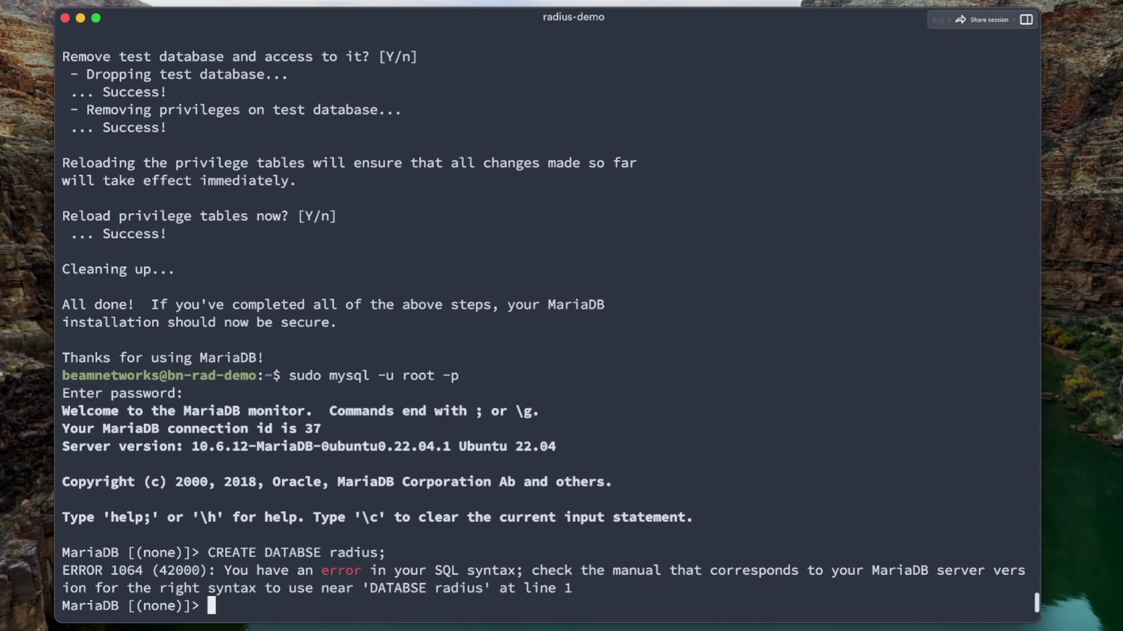
text(CREATE DATABSAE)
key(BackSpace)
key(BackSpace)
key(BackSpace)
key(BackSpace)
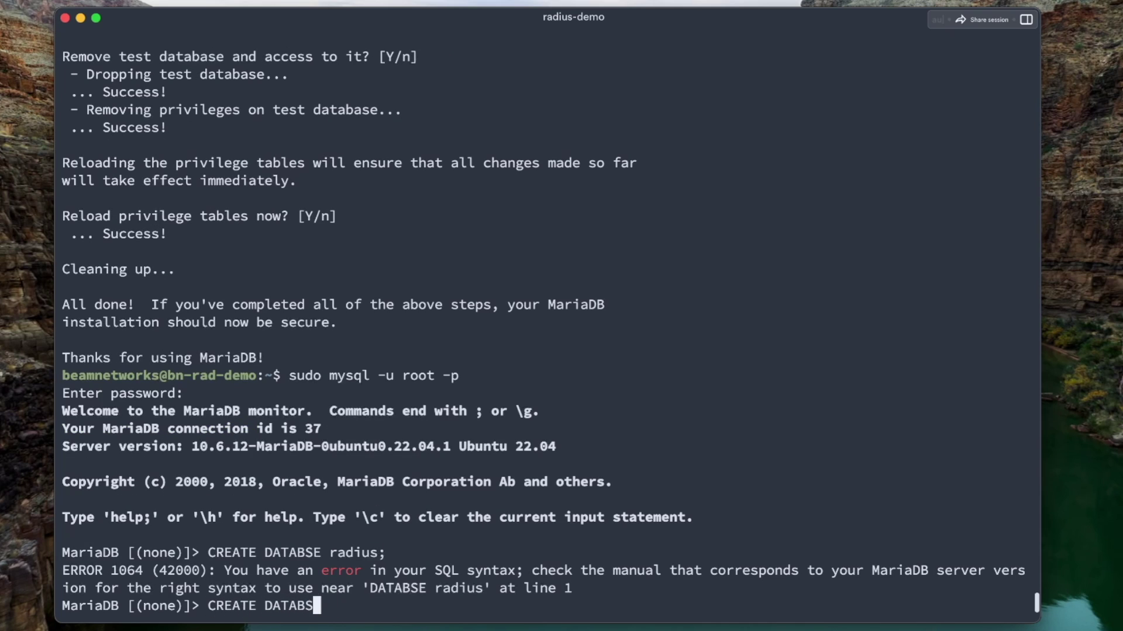
text(ASE radius;)
key(Return)
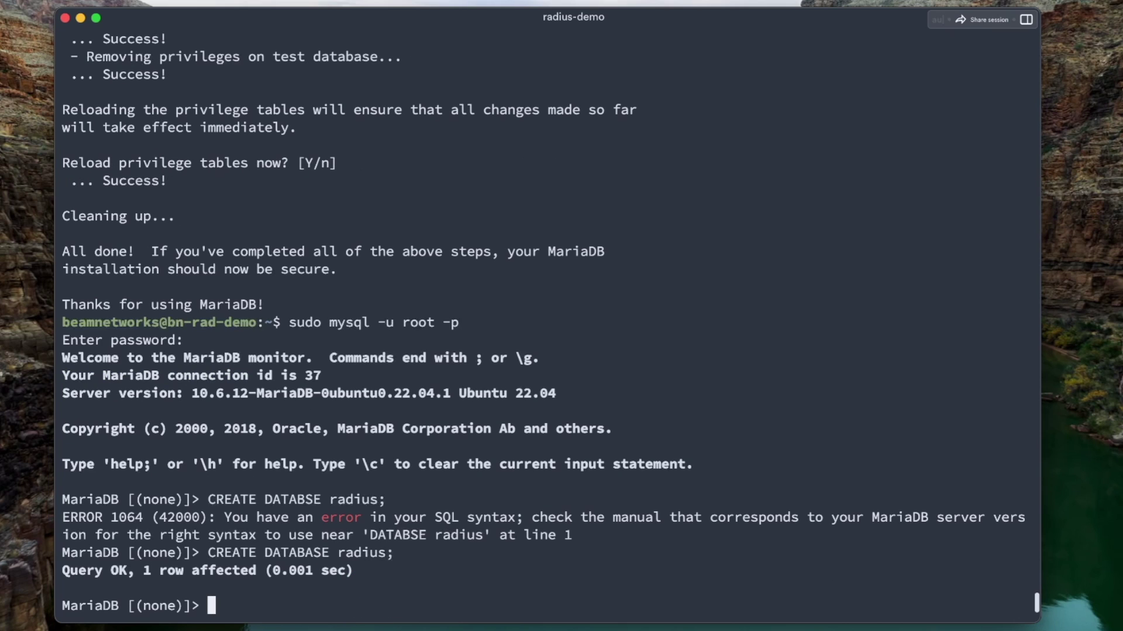
Create user radius@localhost with a password, grant all privileges on radius.*, flush privileges and quit
text(CREATE USER ')
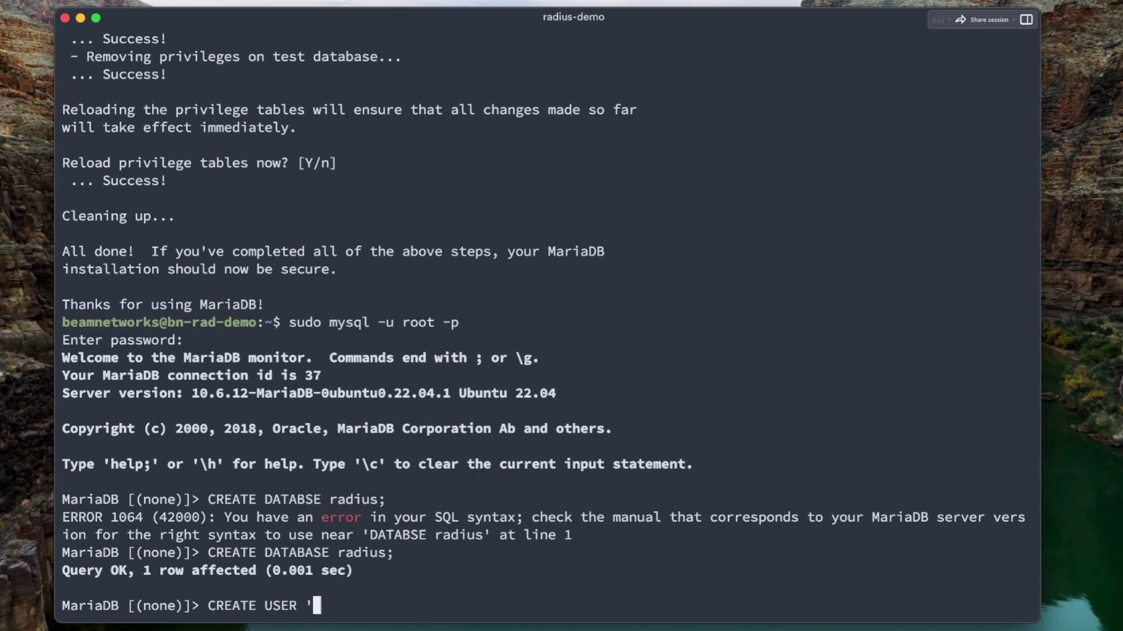
text(radius'@'l)
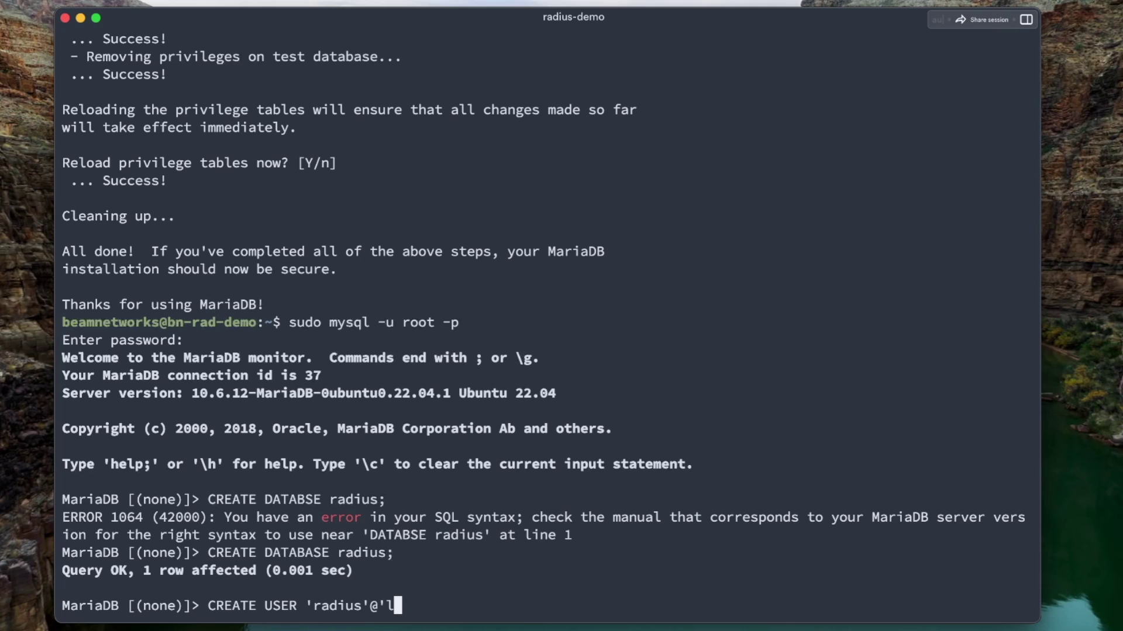
text(ocalhost' ID)
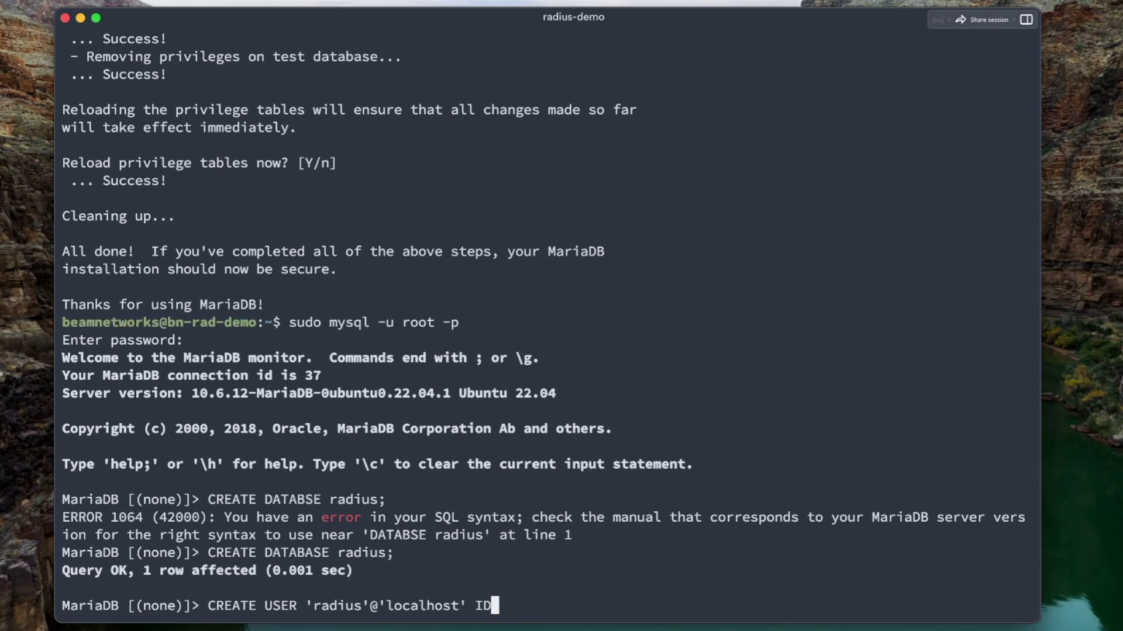
text(ENTIFIED)
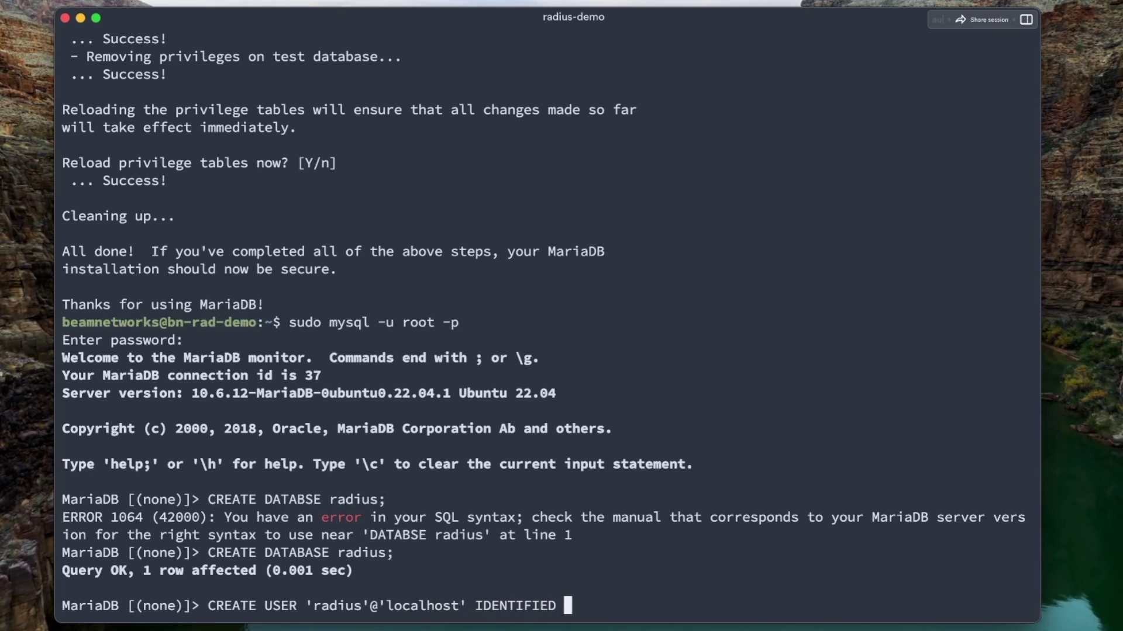
key(BackSpace)
key(BackSpace)
key(BackSpace)
key(BackSpace)
key(BackSpace)
key(BackSpace)
key(Caps_Lock)
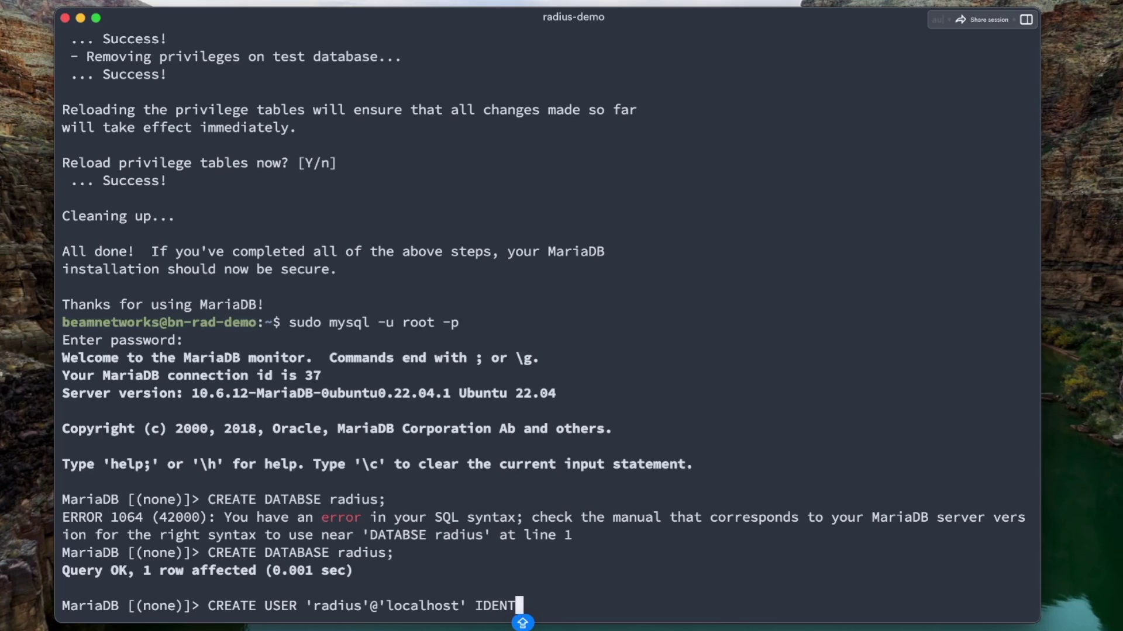
text(IFIED BY )
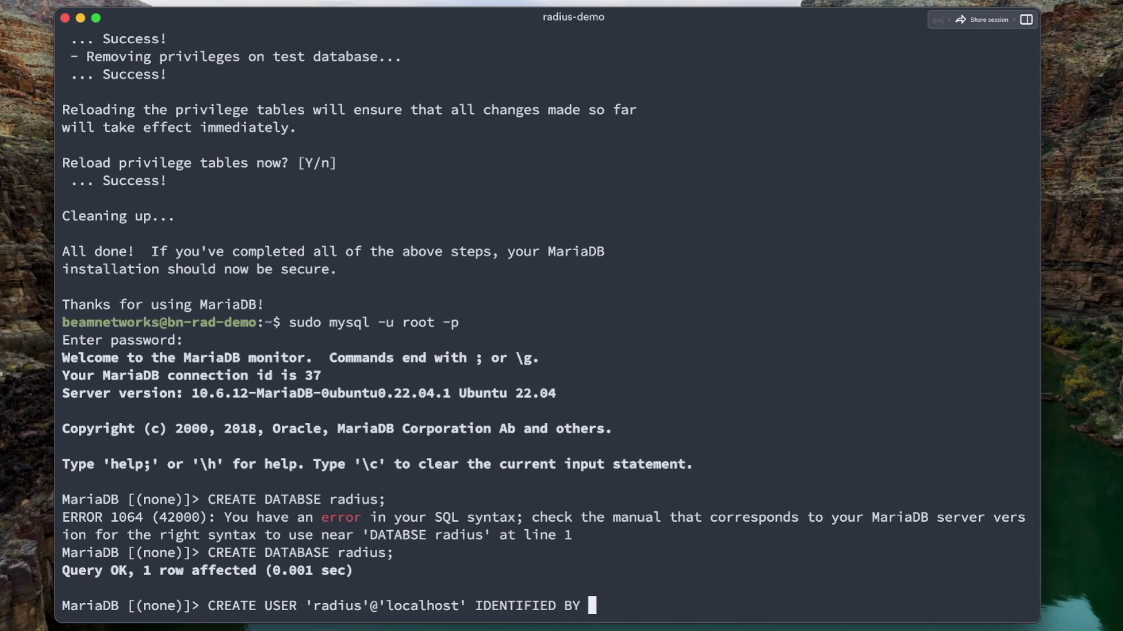
text('password';)
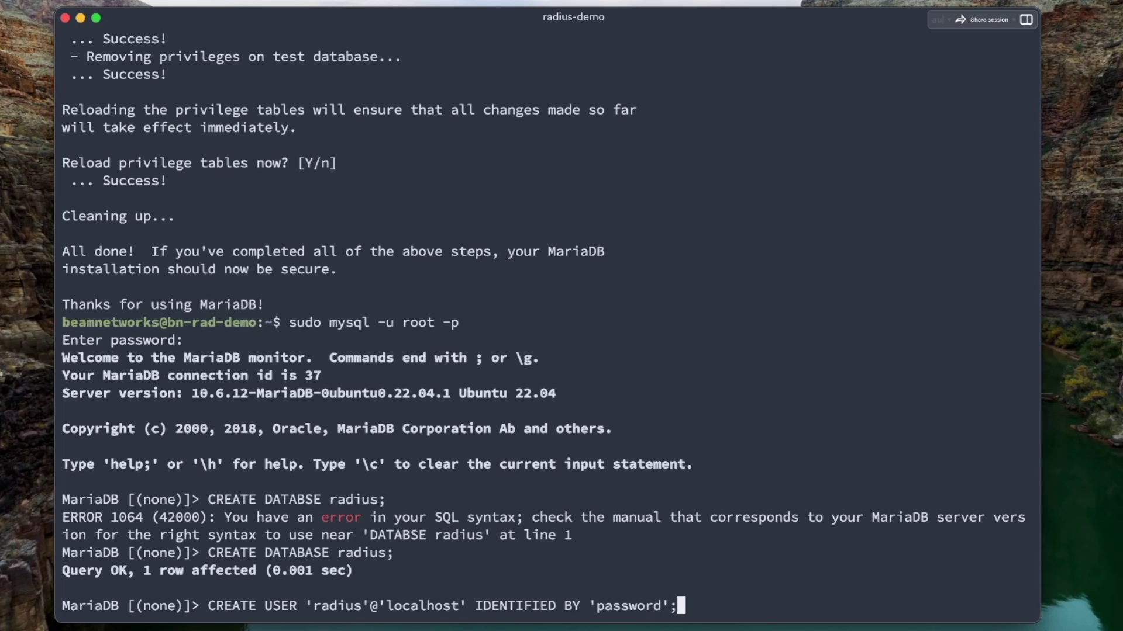
key(Return)
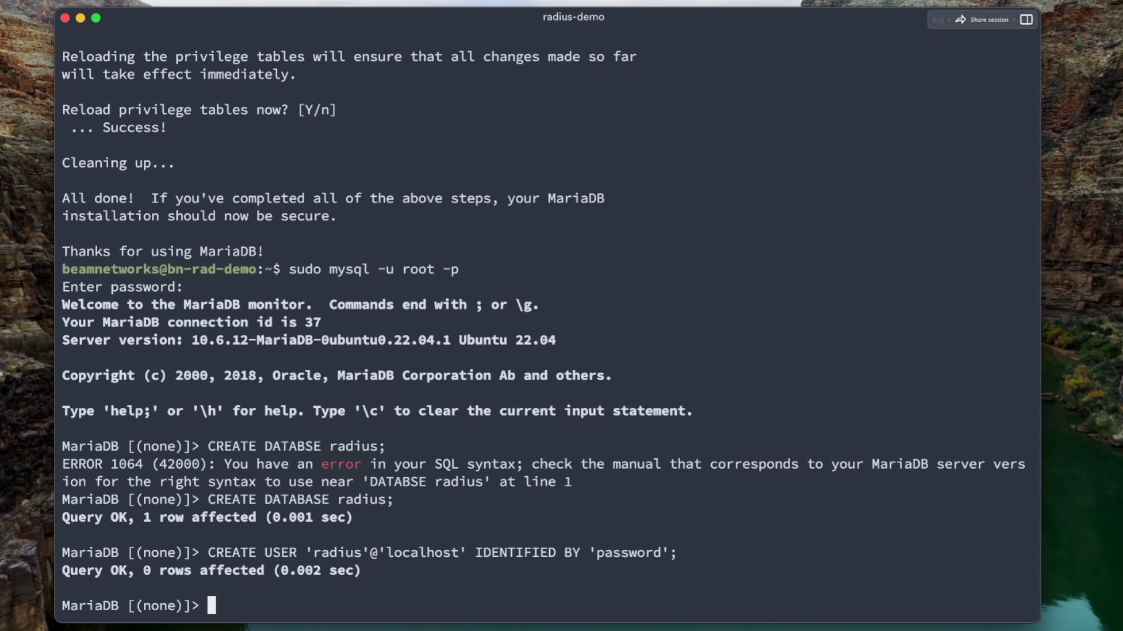
text(GRANT ALL PRIVILEGES ON )
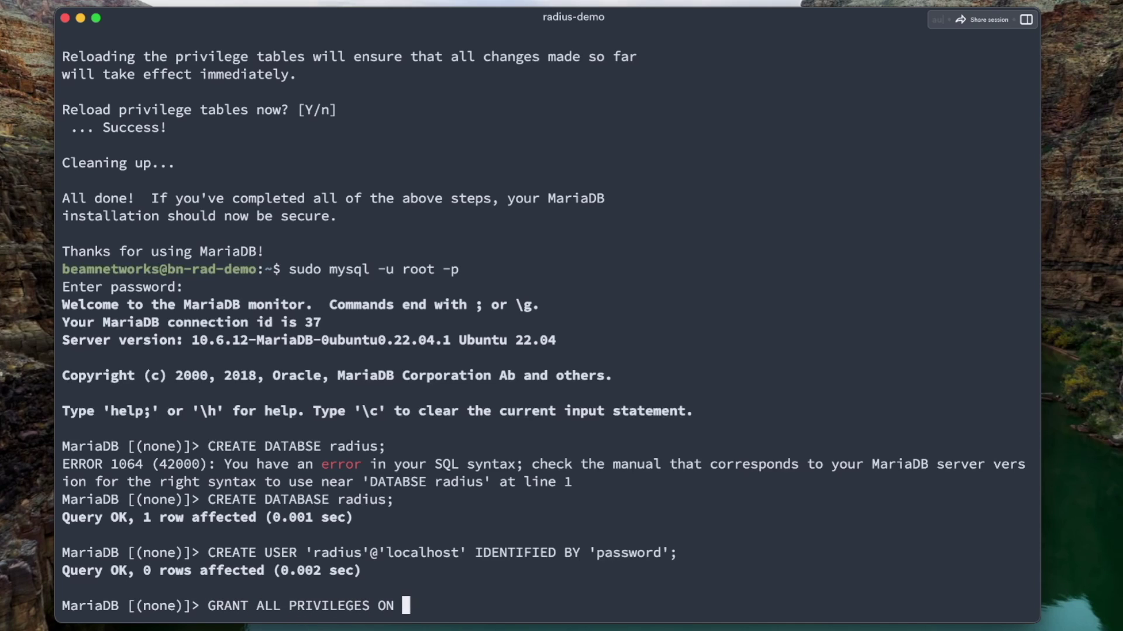
text(radius.* )
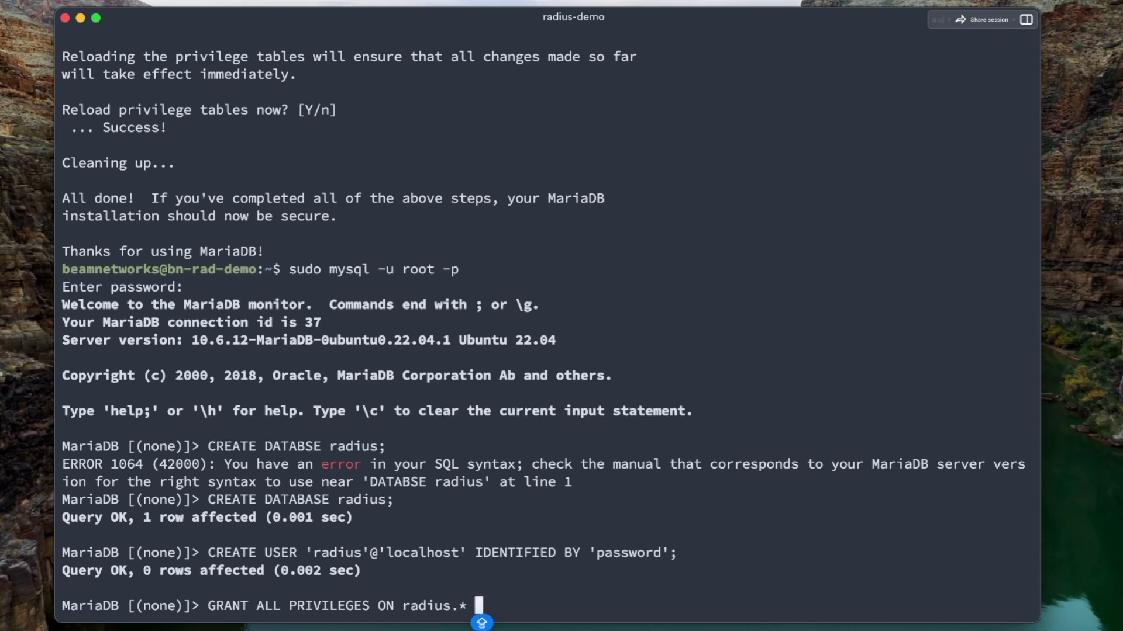
text(TO 'ra)
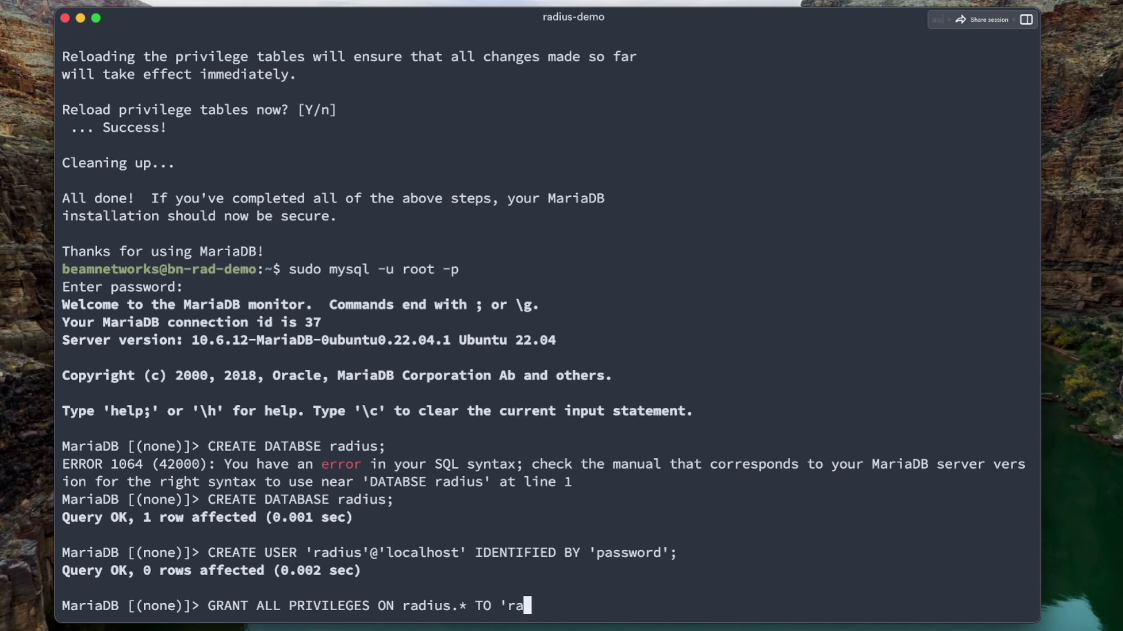
text(dius'@'localhost';)
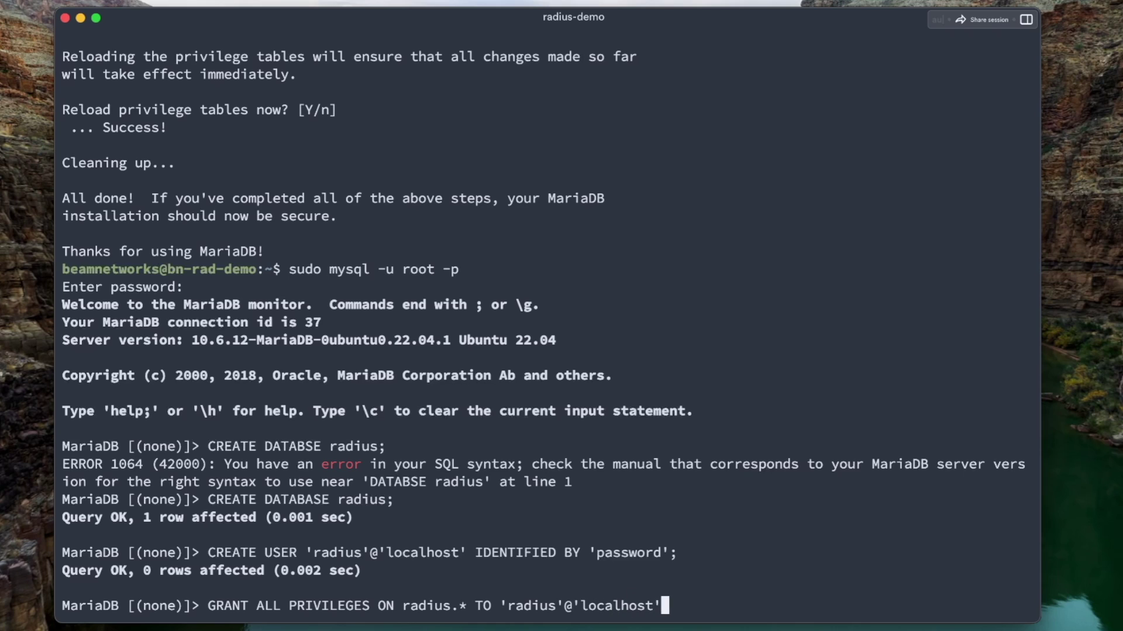
key(Return)
text(FLUSH PRIVILEGES;)
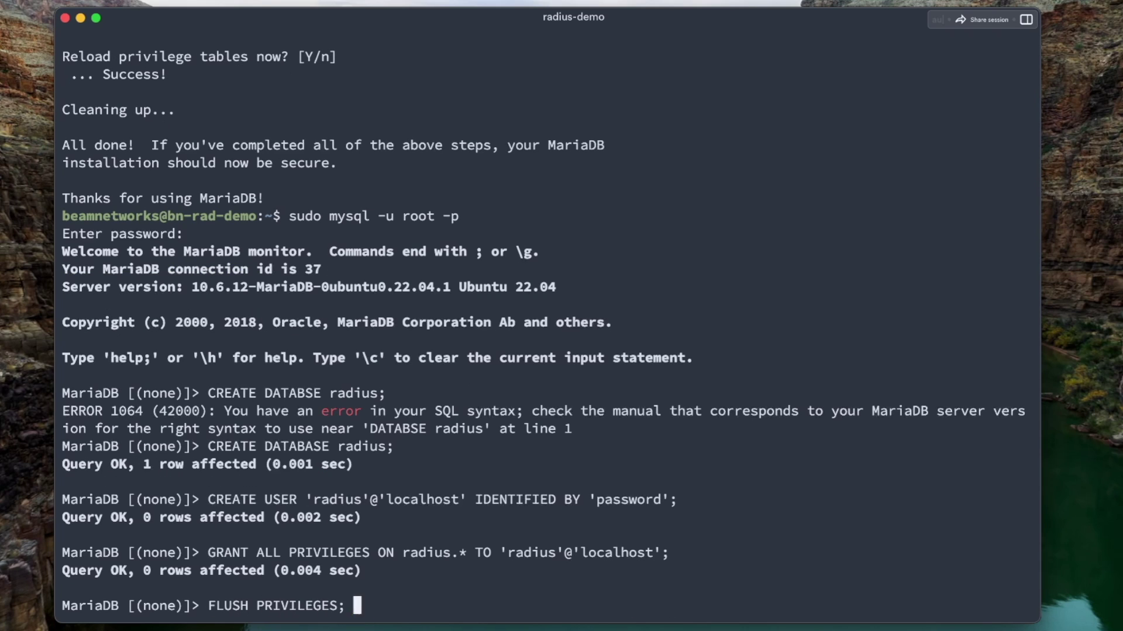
key(Return)
text(quit;)
key(Return)
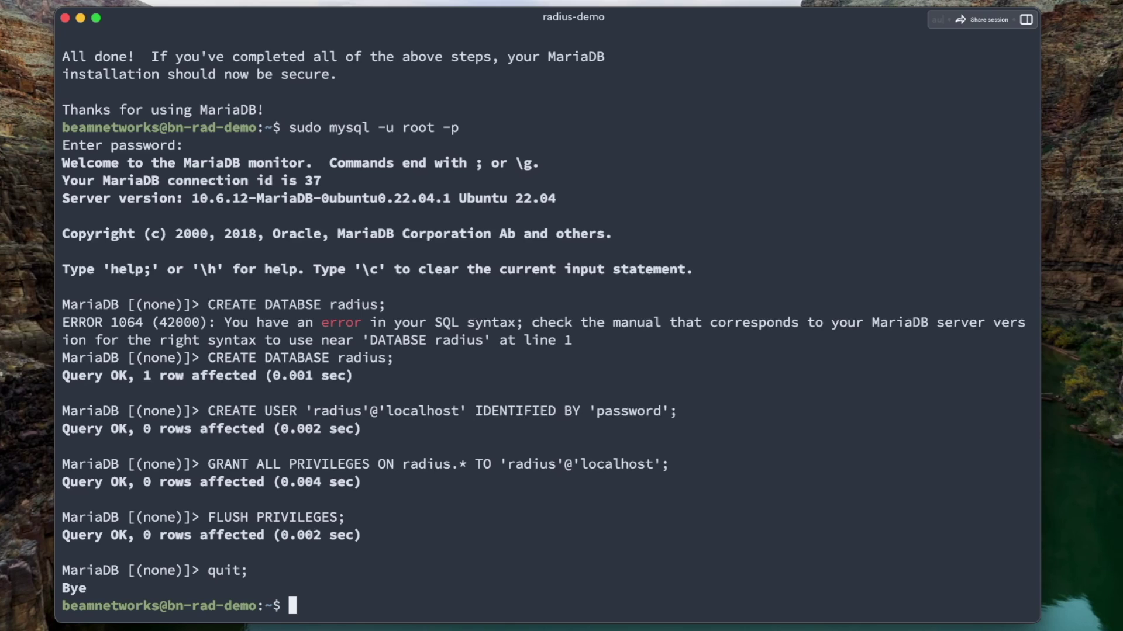
From a root shell, import the FreeRADIUS MySQL schema into the radius database
text(sudo su -)
key(Return)
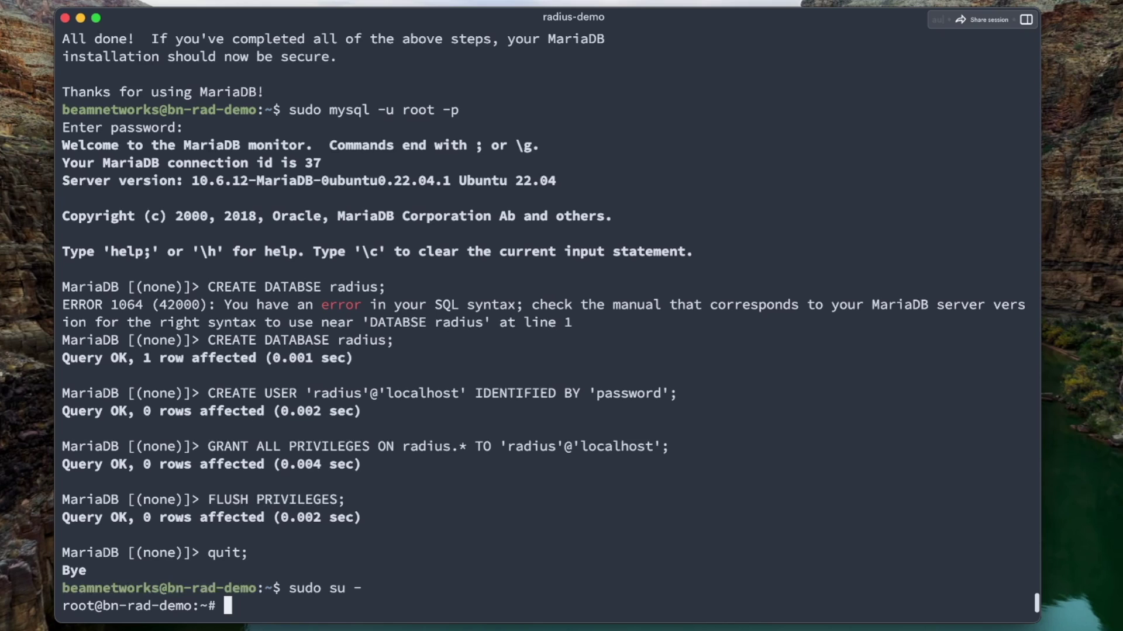
key(super+v)
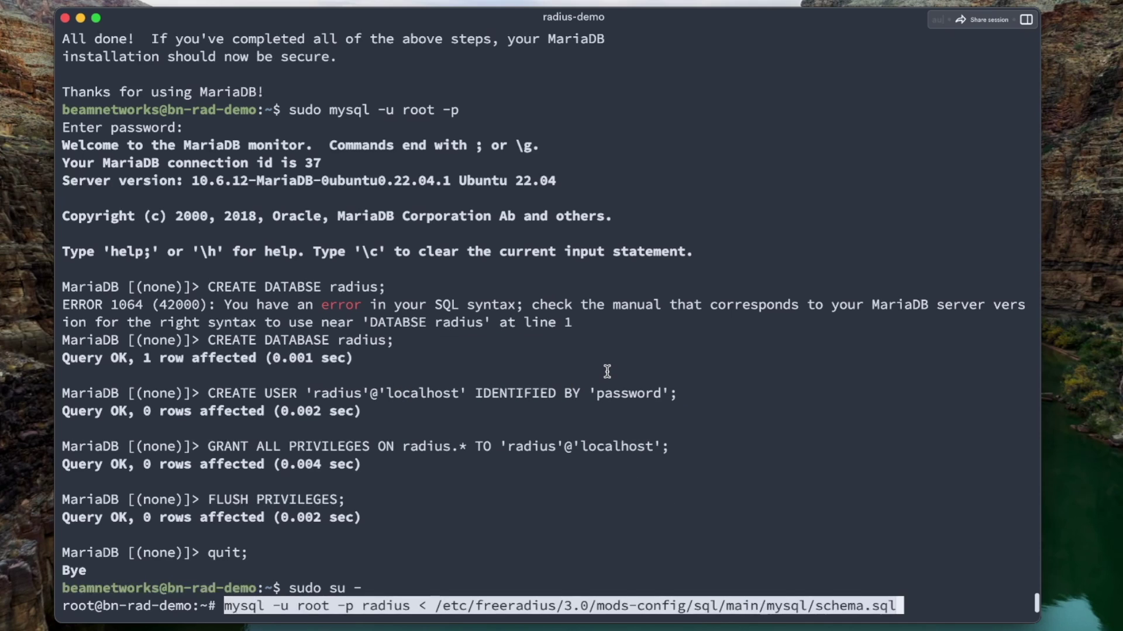
key(Return)
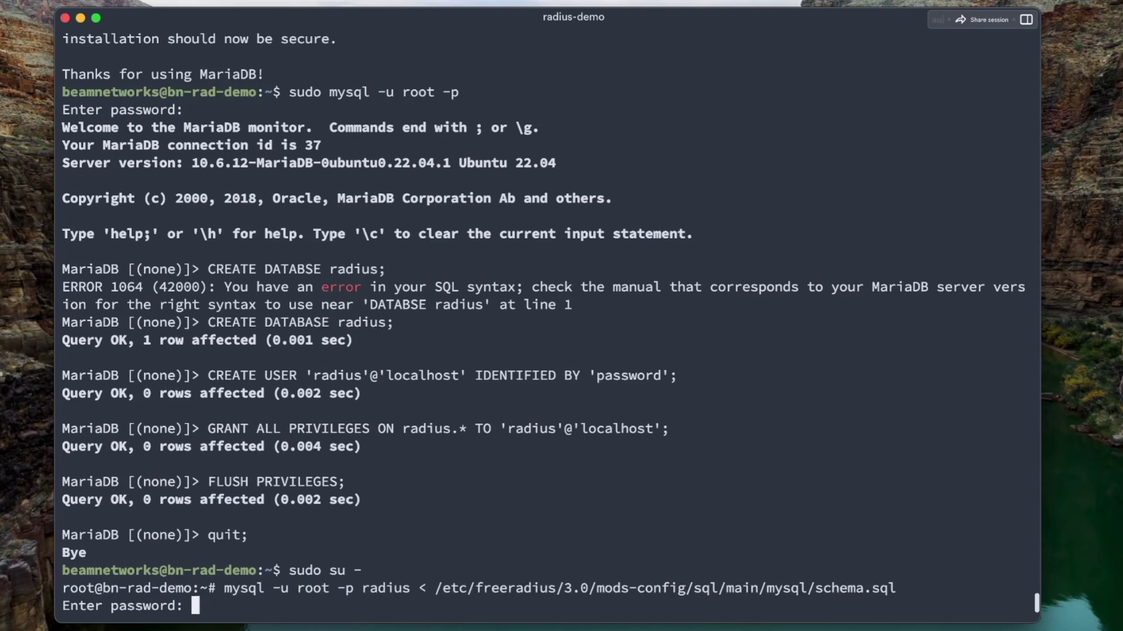
key(Return)
text(exit)
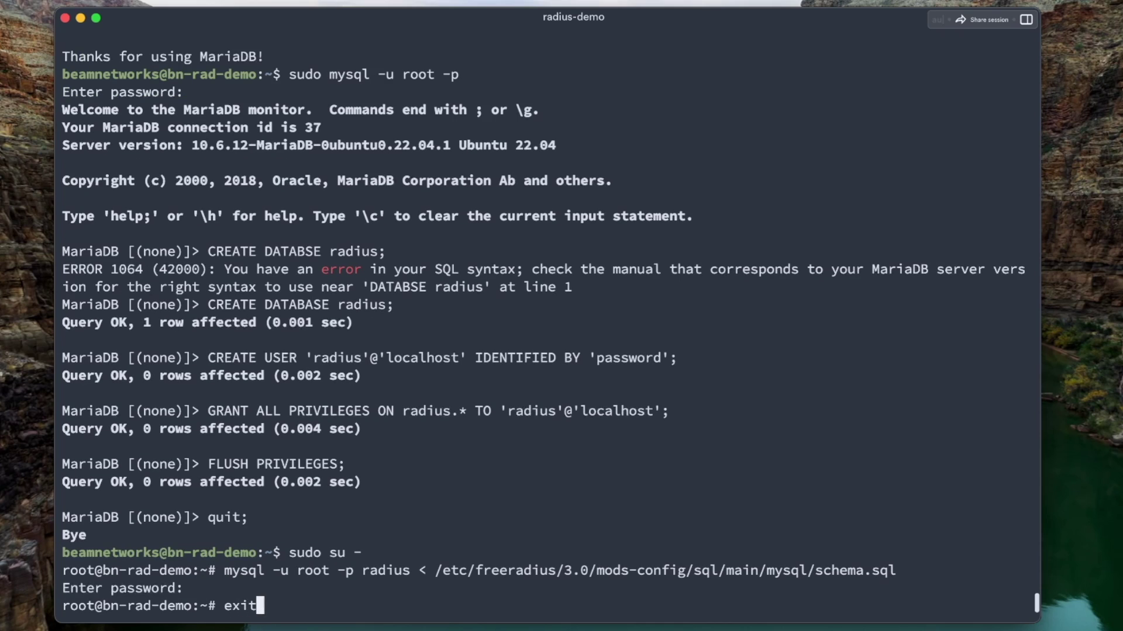
key(Return)
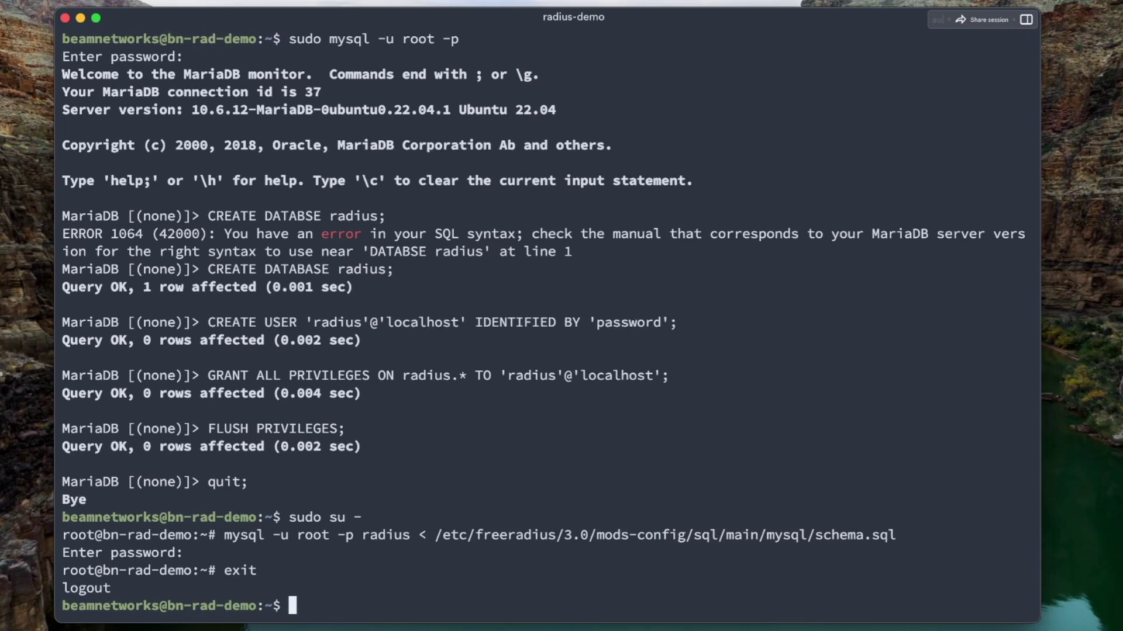
Symlink mods-available/sql into mods-enabled to enable the sql module
key(super+v)
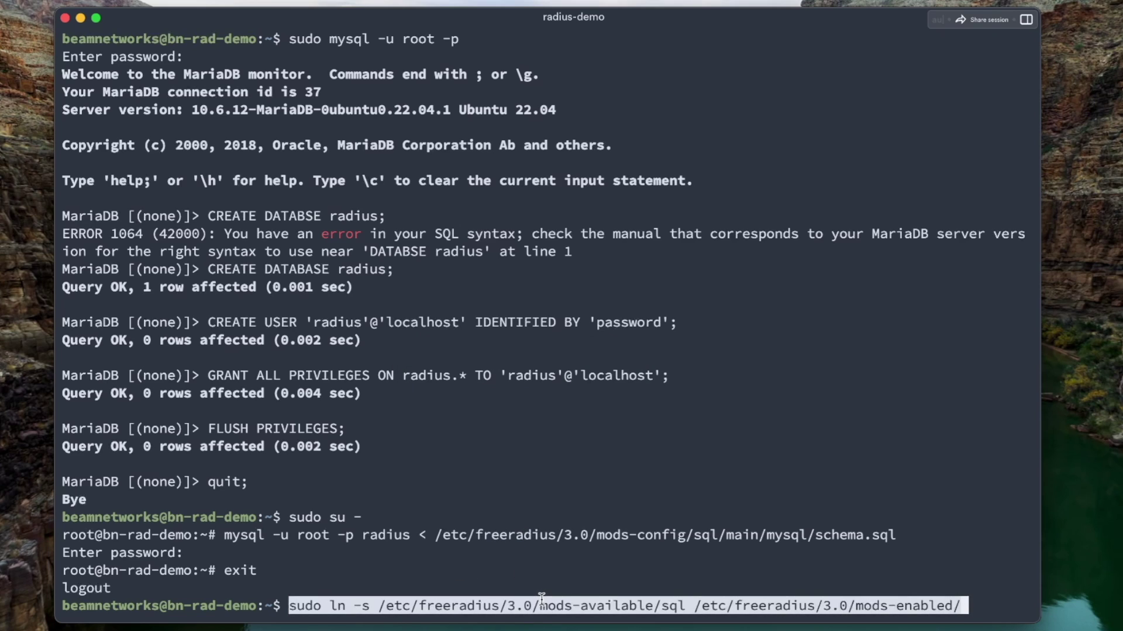
drag(539, 604, 994, 606)
click(885, 556)
key(Return)
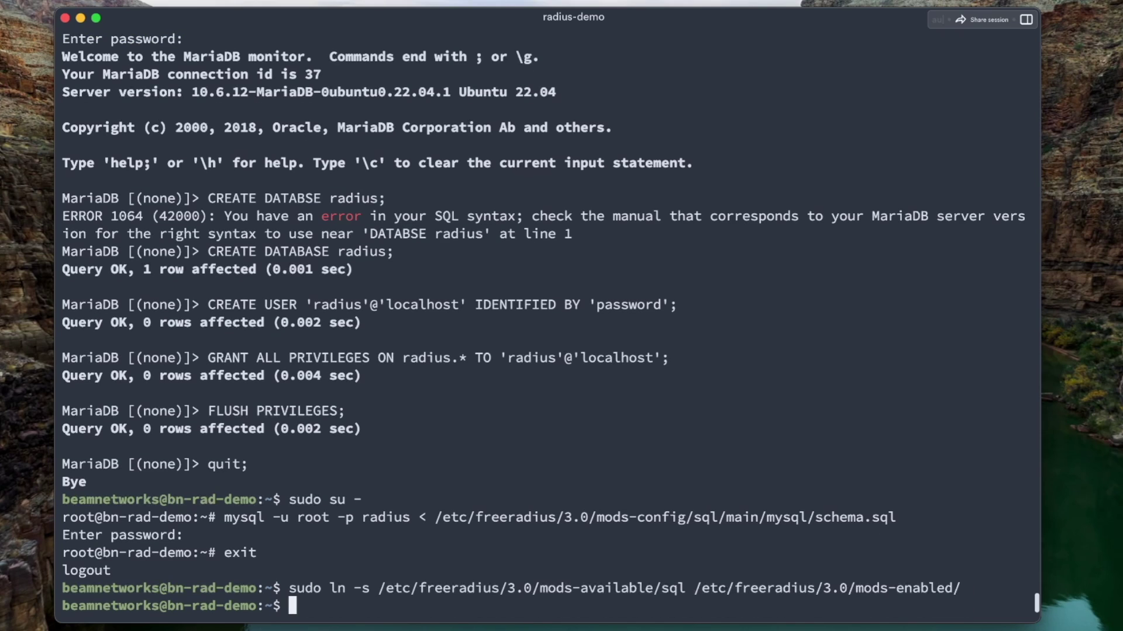
text(sudo nano /etc/freer)
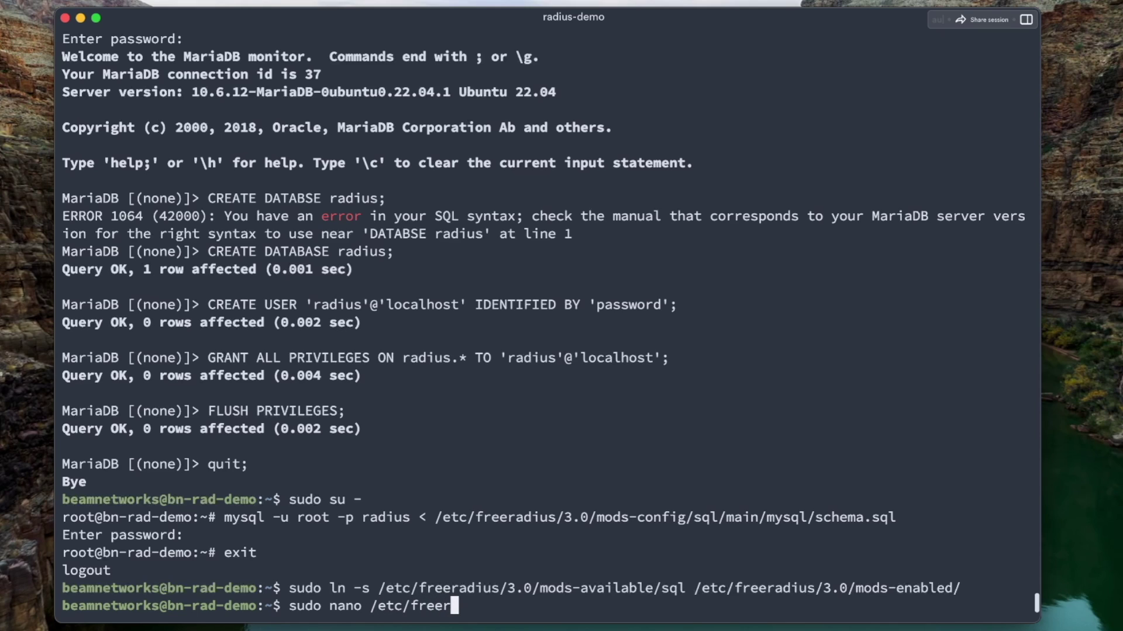
text(adius/3.0)
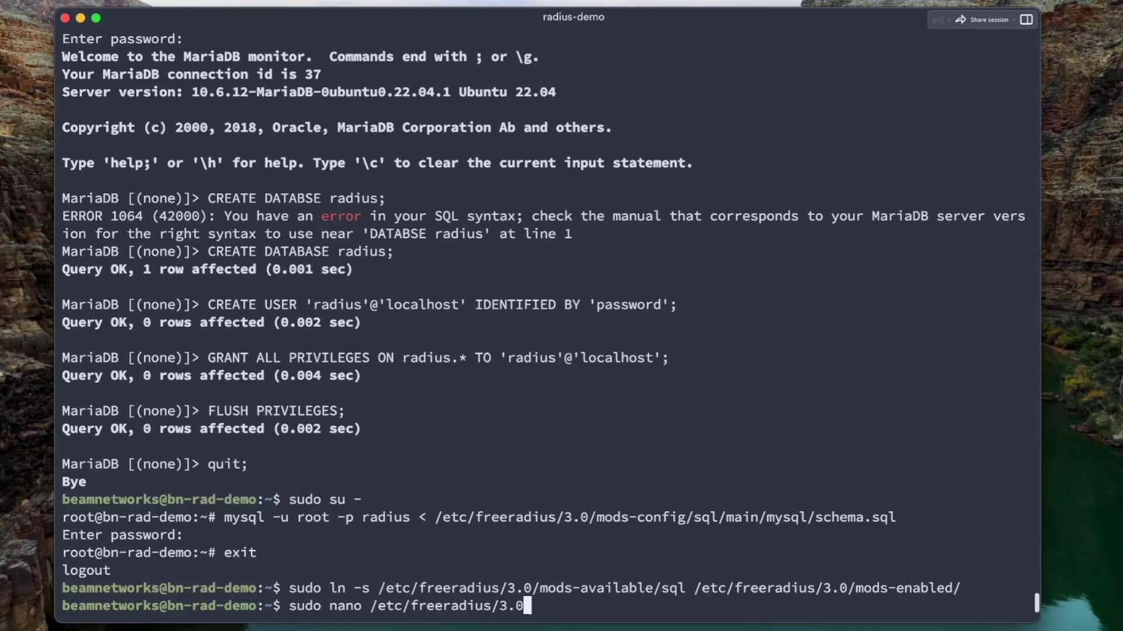
text(/mods-enabled-)
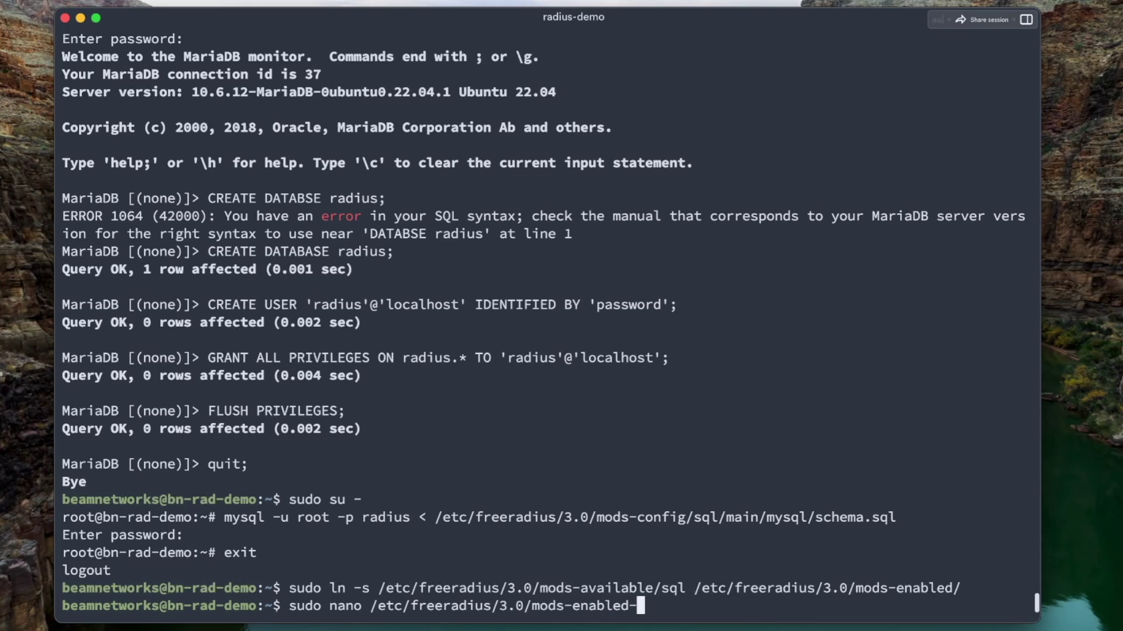
Open mods-enabled/sql in nano and change the dialect from sqlite to mysql
key(BackSpace)
text(/sql)
key(Return)
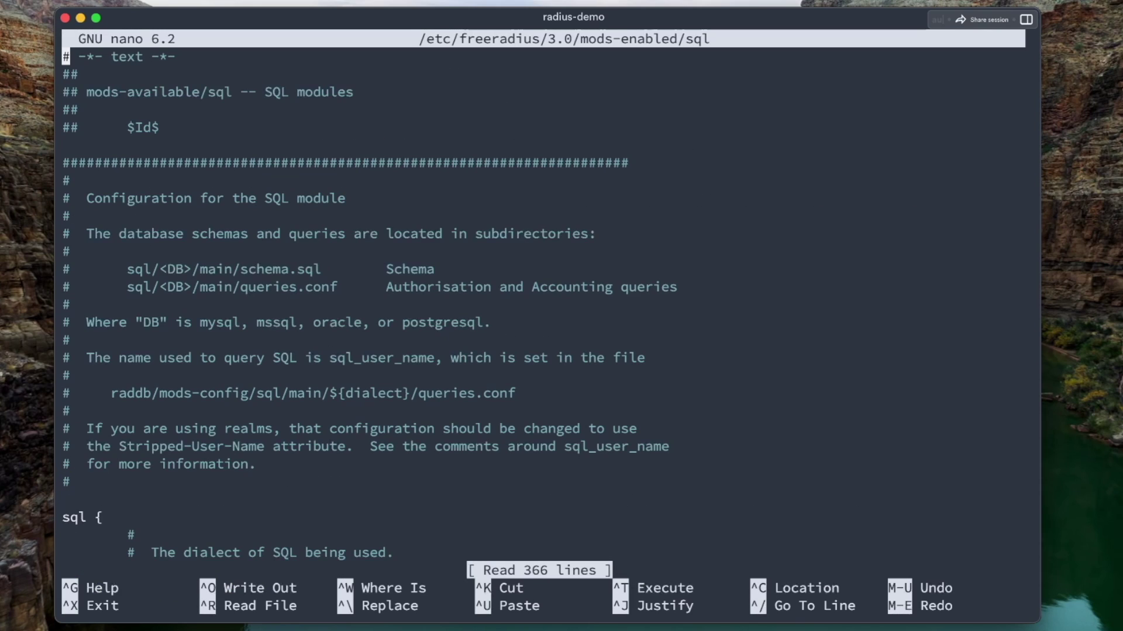
scroll(562, 292, down, 10)
click(268, 216)
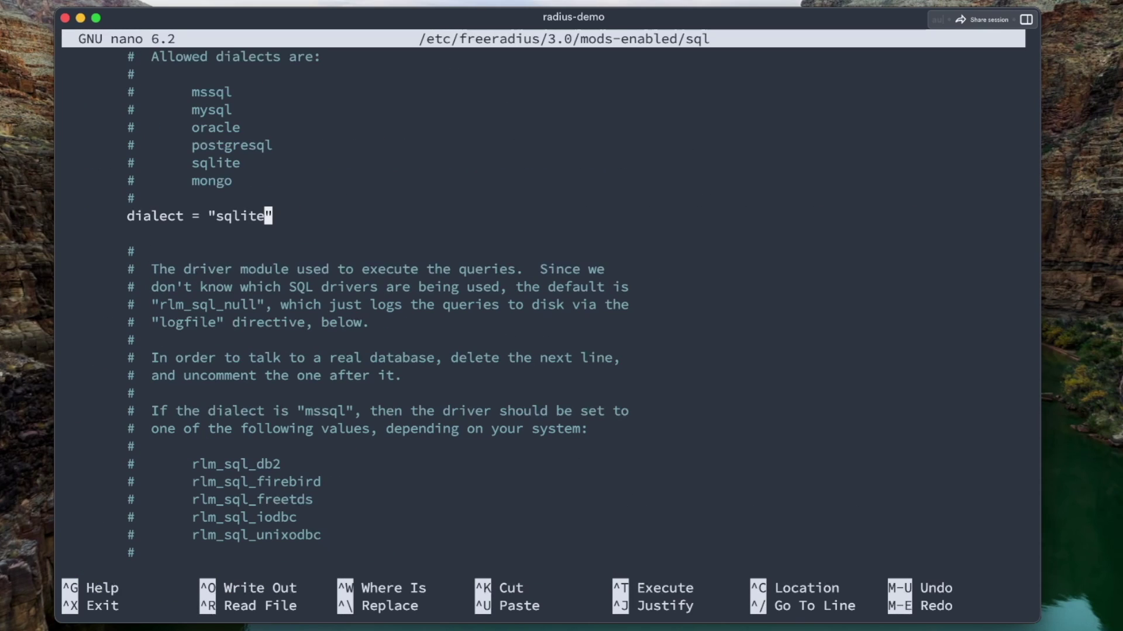
key(BackSpace)
key(BackSpace)
key(BackSpace)
key(BackSpace)
key(BackSpace)
key(BackSpace)
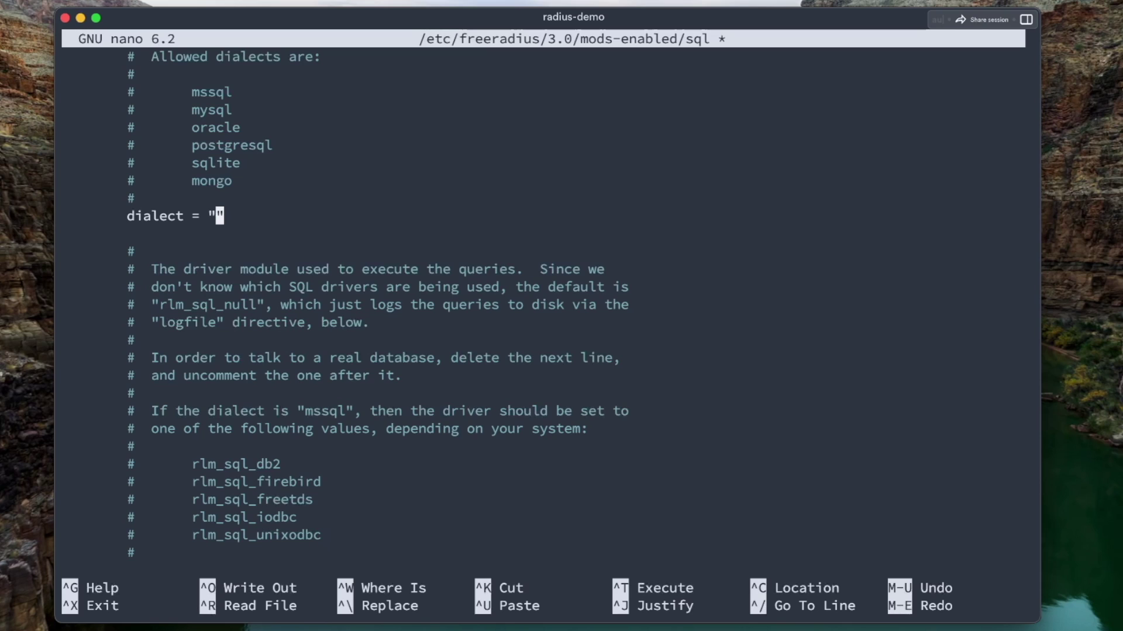
text(mysql)
Comment out the rlm_sql_null driver and enable the rlm_sql_${dialect} driver line
key(ctrl+w)
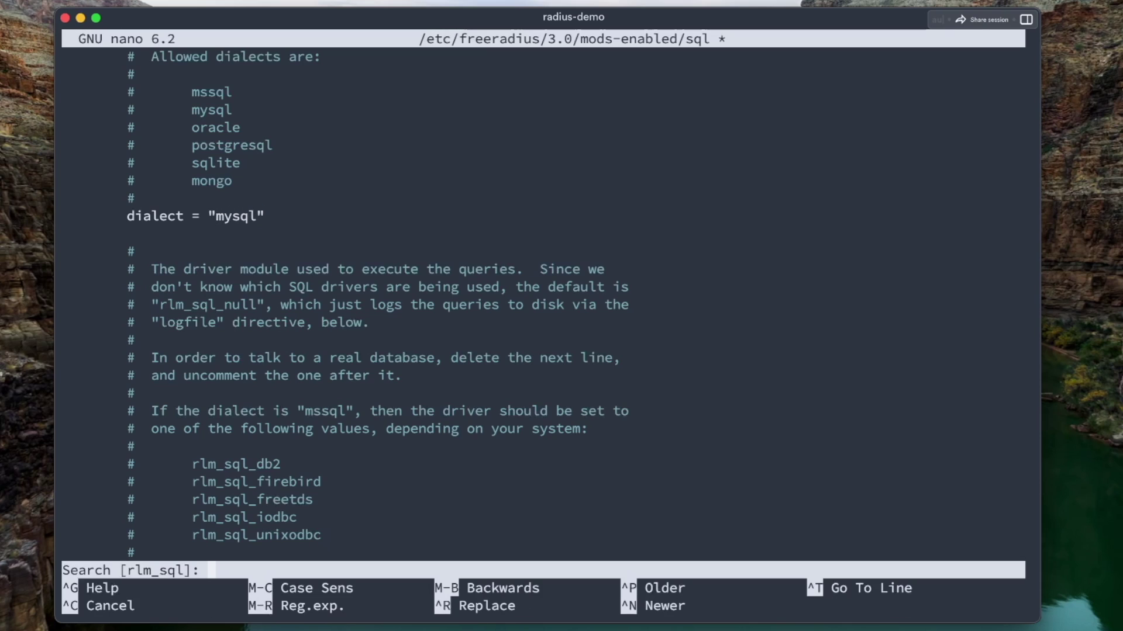
key(Return)
key(alt+w)
key(ctrl+w)
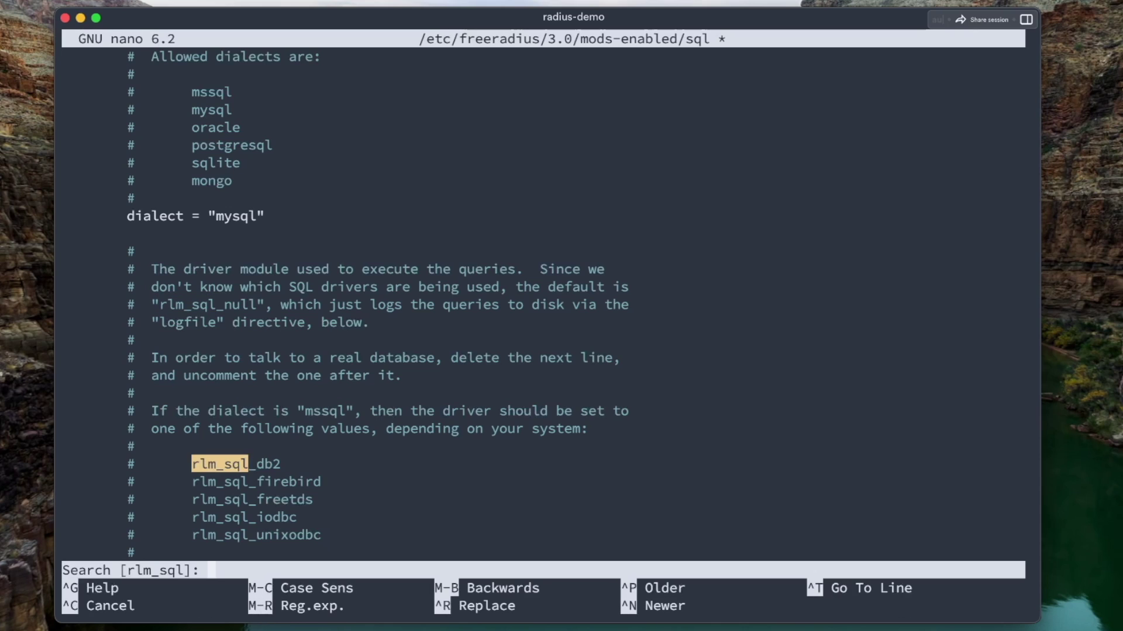
key(Return)
key(alt+w)
key(alt+w)
key(alt+w)
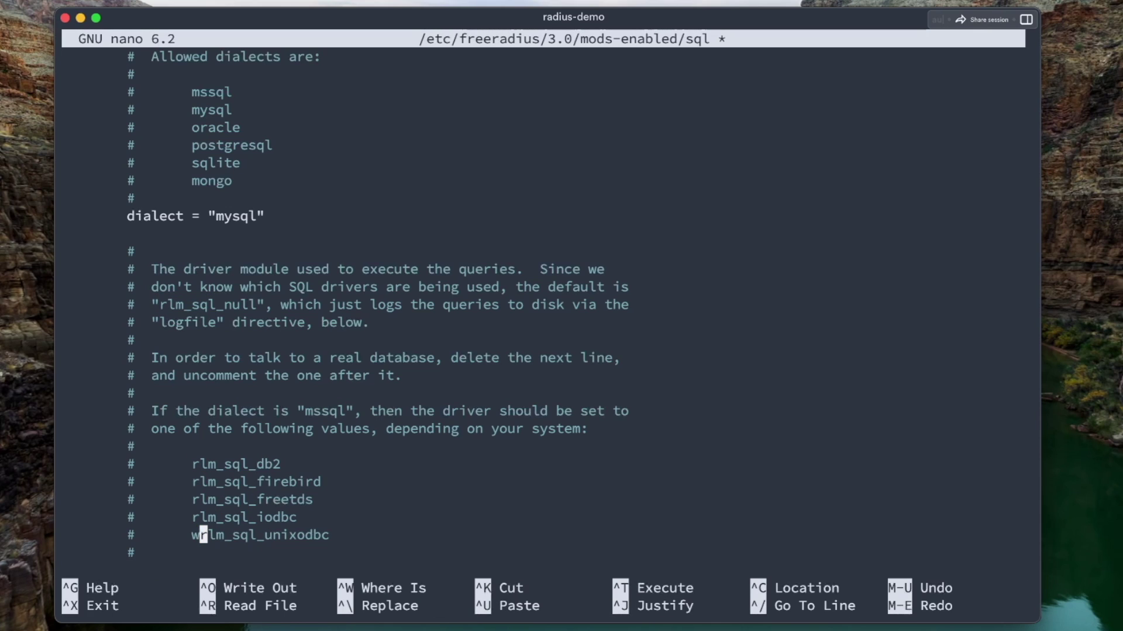
key(alt+w)
key(Up)
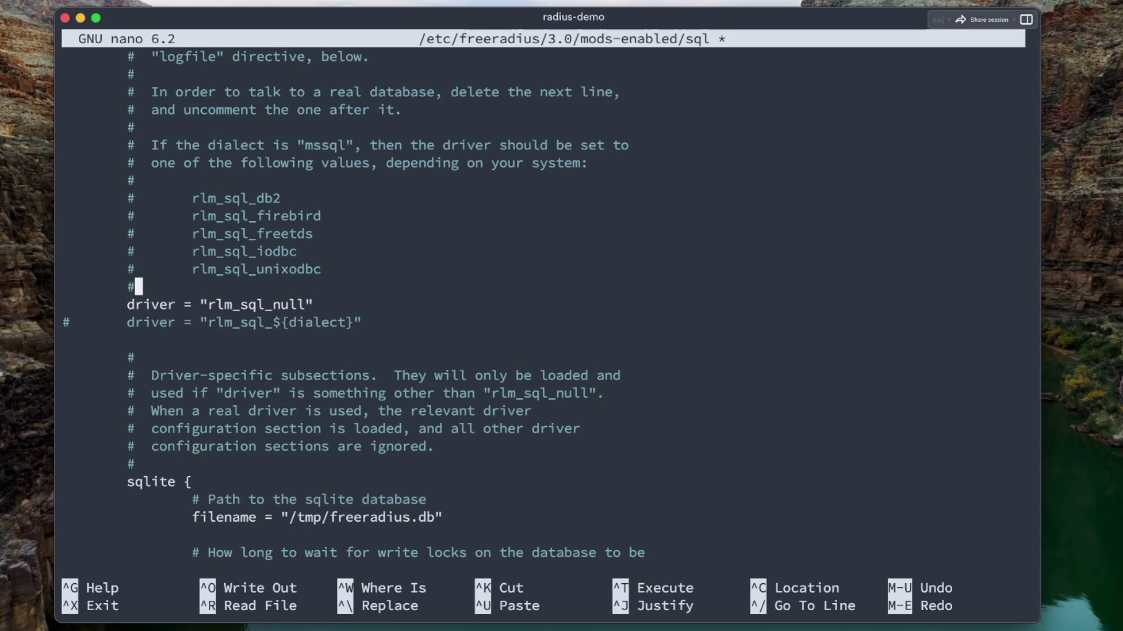
key(Right)
text(#)
key(Down)
key(BackSpace)
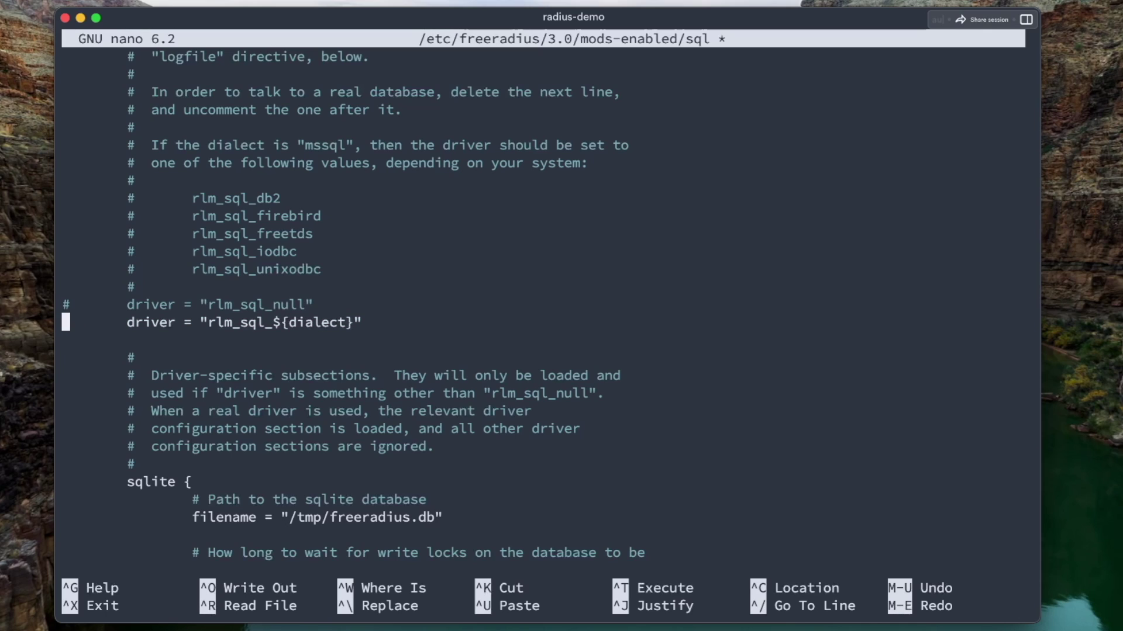
Find read_clients and uncomment it so read_clients = yes is active
key(ctrl+w)
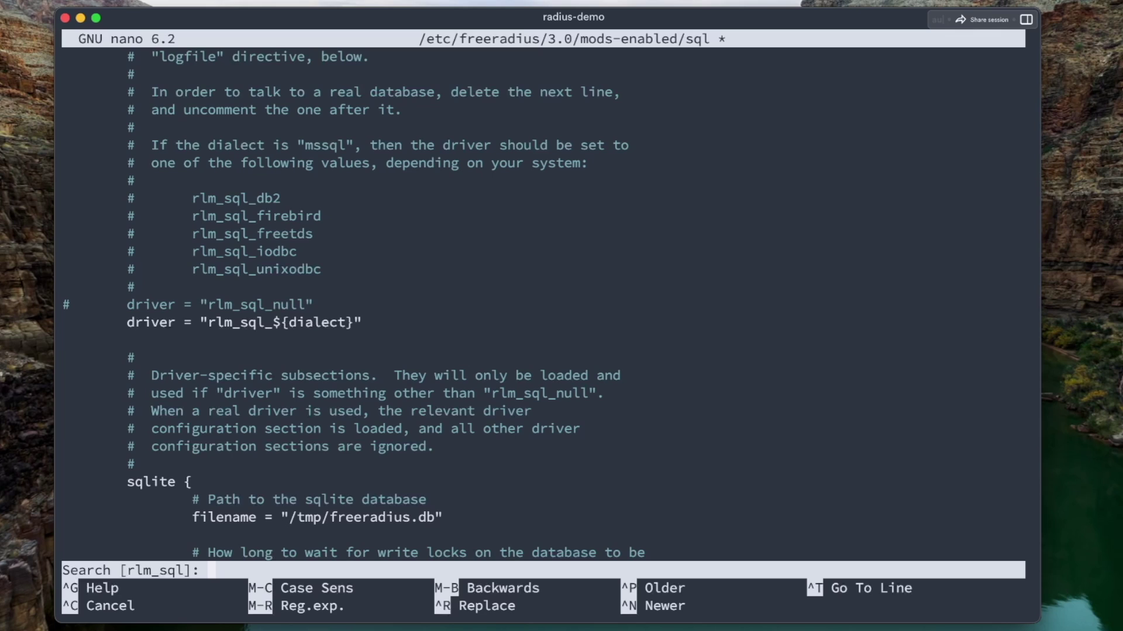
text(radius)
key(BackSpace)
key(BackSpace)
key(BackSpace)
key(BackSpace)
key(BackSpace)
text(ead_)
text(clients)
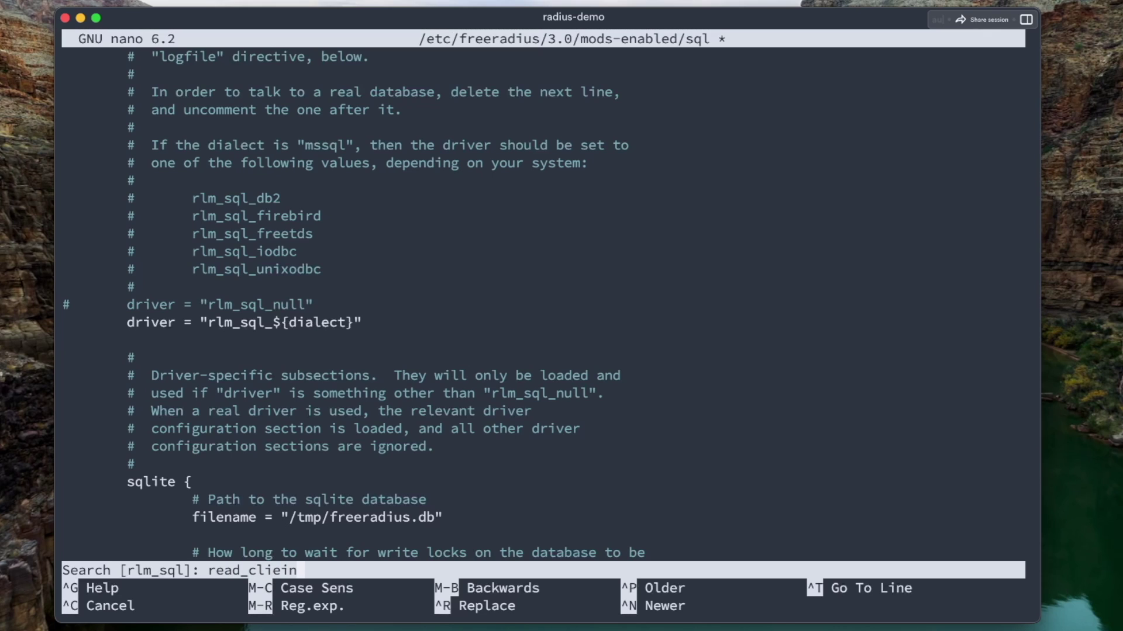
key(Return)
click(65, 323)
click(130, 305)
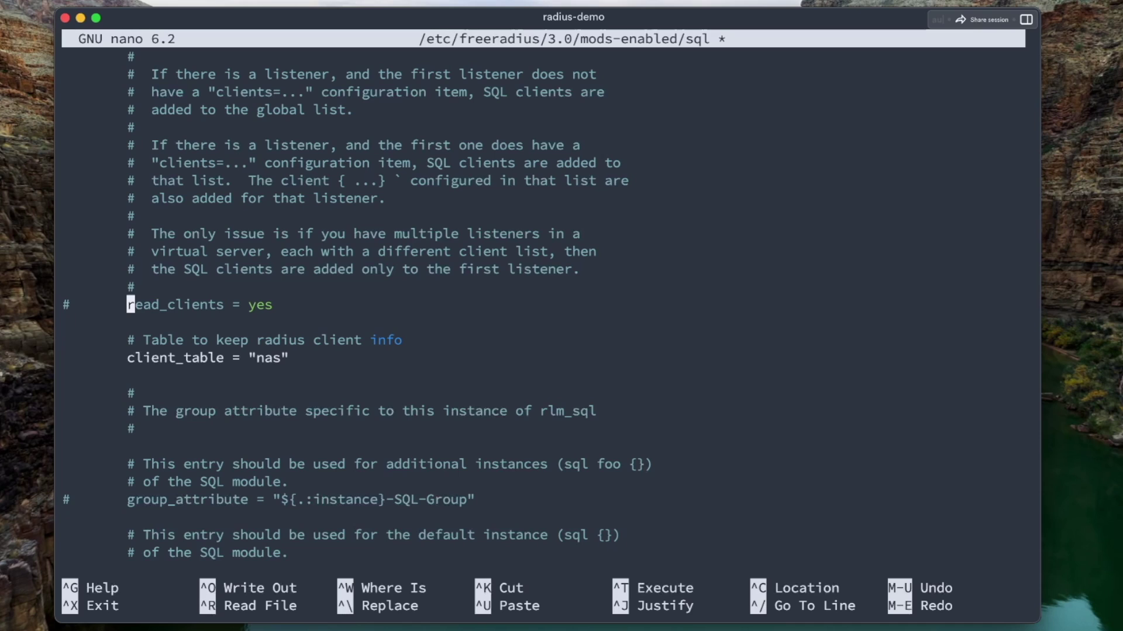
click(66, 305)
click(74, 305)
key(BackSpace)
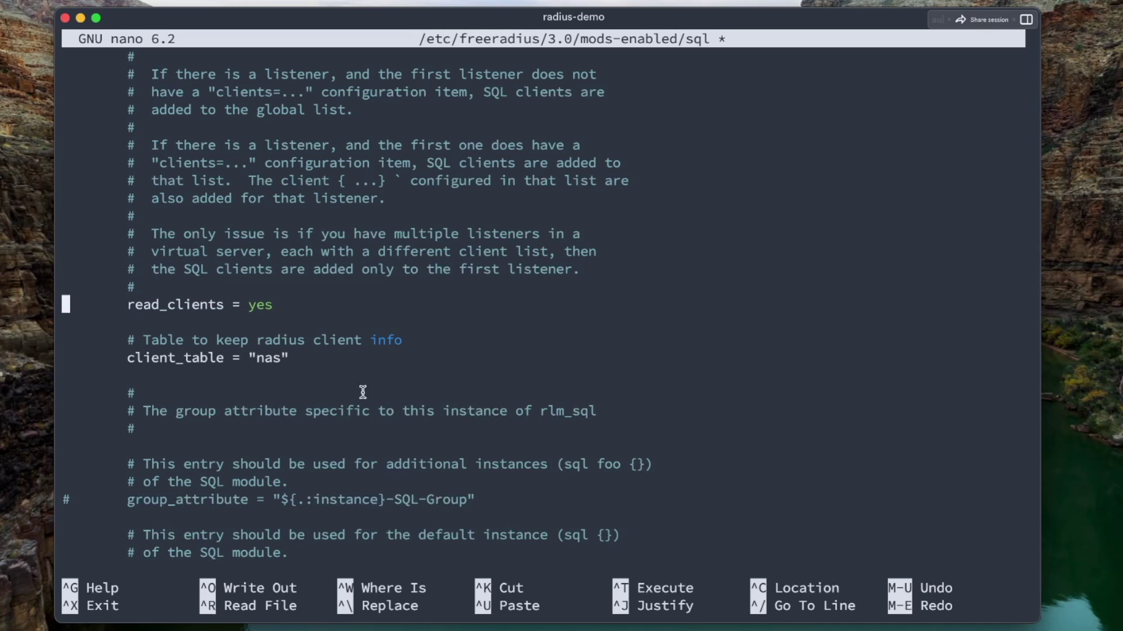
drag(289, 357, 67, 358)
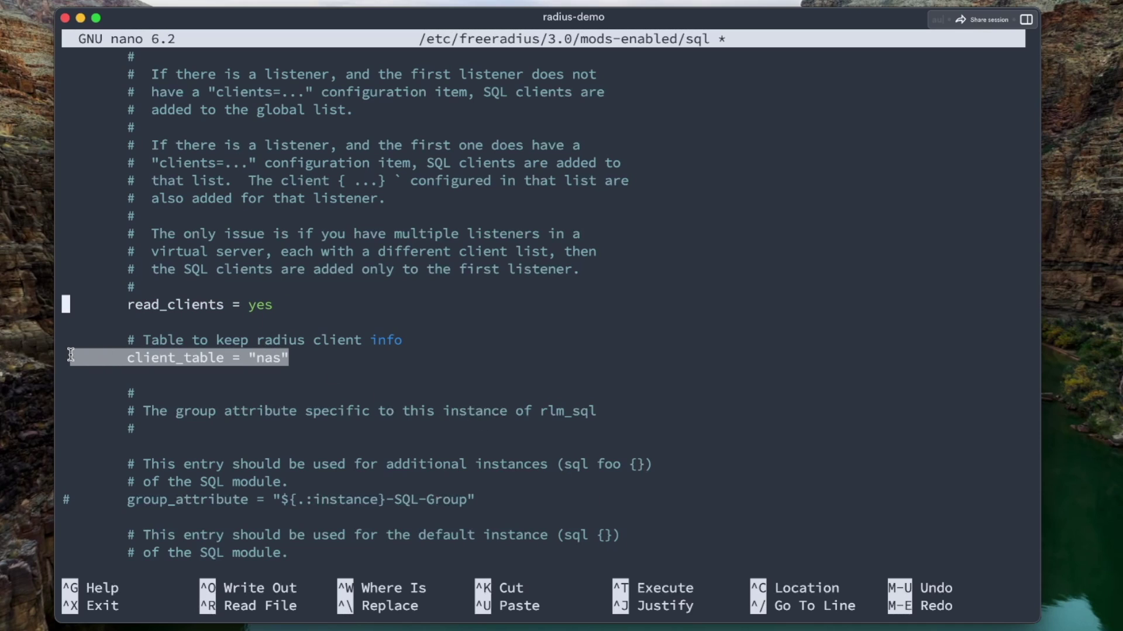
click(362, 334)
scroll(362, 333, down, 3)
scroll(362, 334, up, 20)
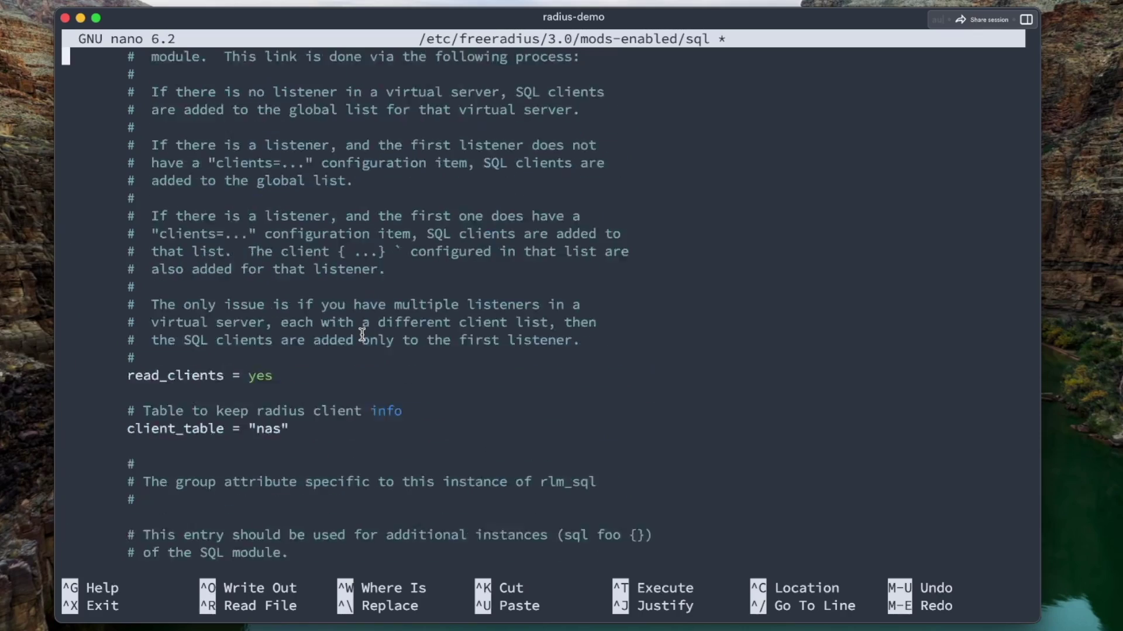
scroll(362, 334, up, 20)
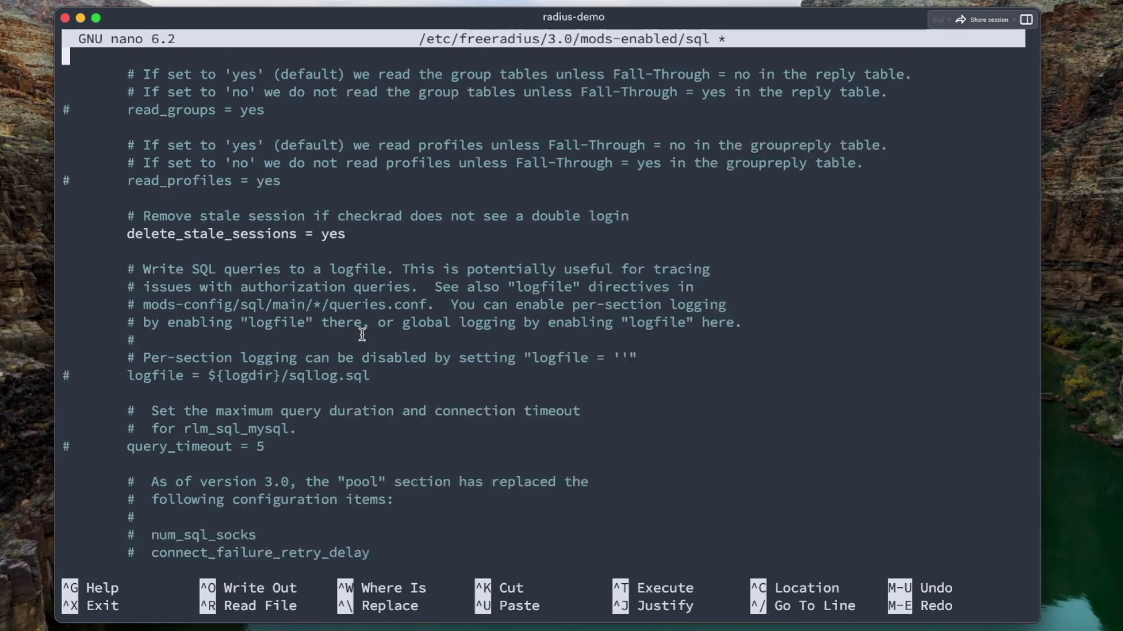
scroll(362, 334, up, 15)
Comment out every line of the MySQL tls block with #
key(Up)
key(Up)
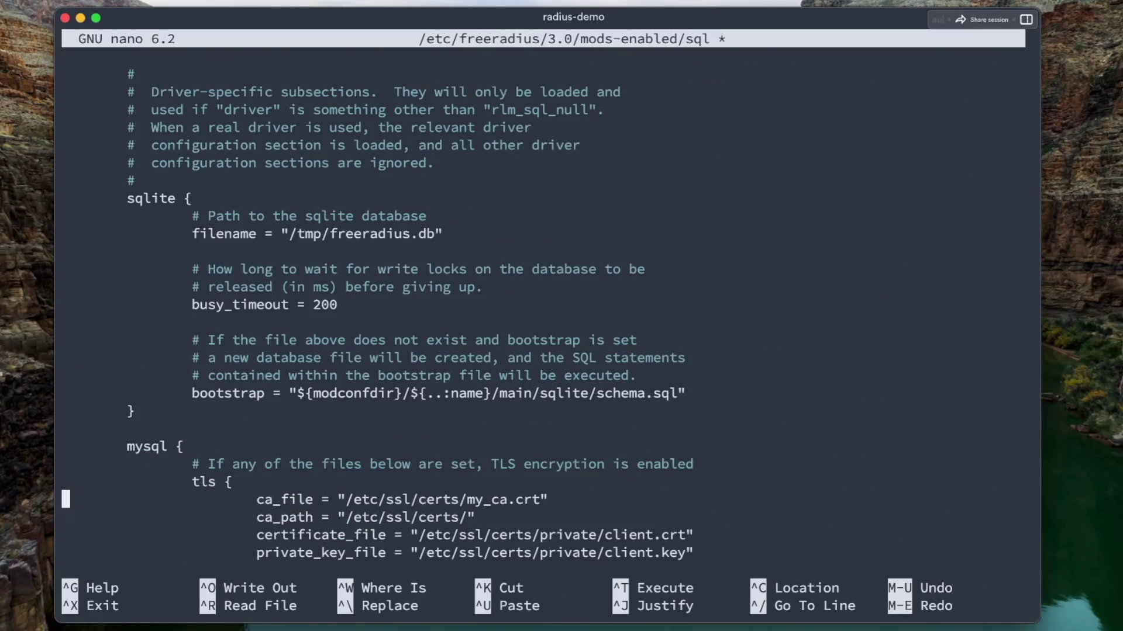
key(Up)
text(#)
key(End)
key(Right)
text(#)
key(Down)
text(#)
key(Down)
text(#)
key(Down)
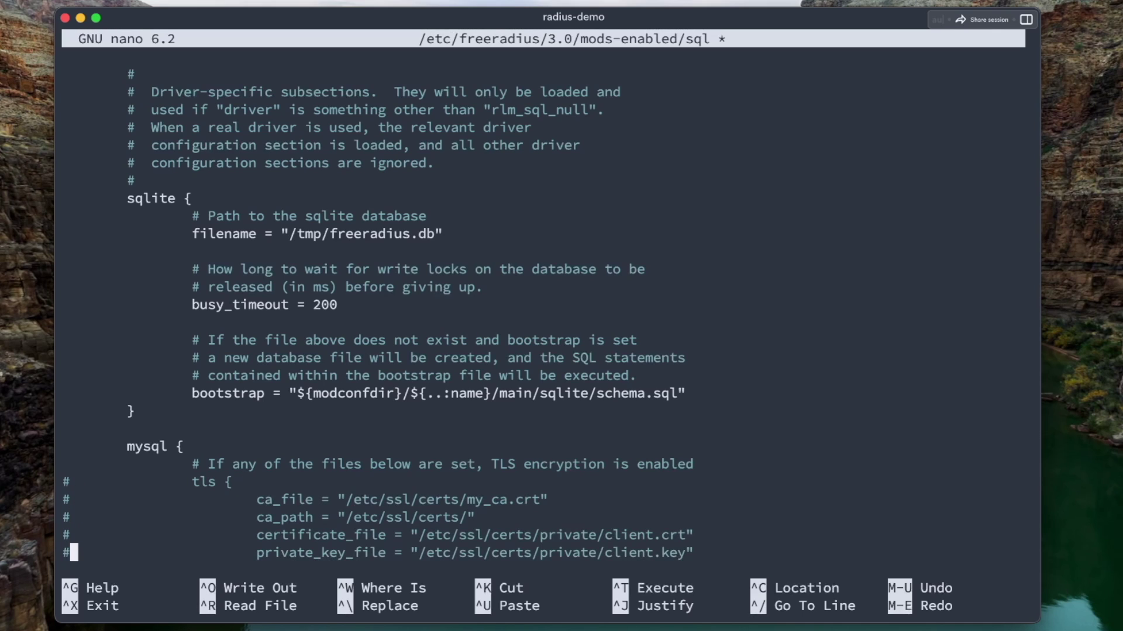
text(#)
key(Down)
text(#)
key(shift+Down)
text(#)
key(Down)
key(Down)
key(Down)
key(Down)
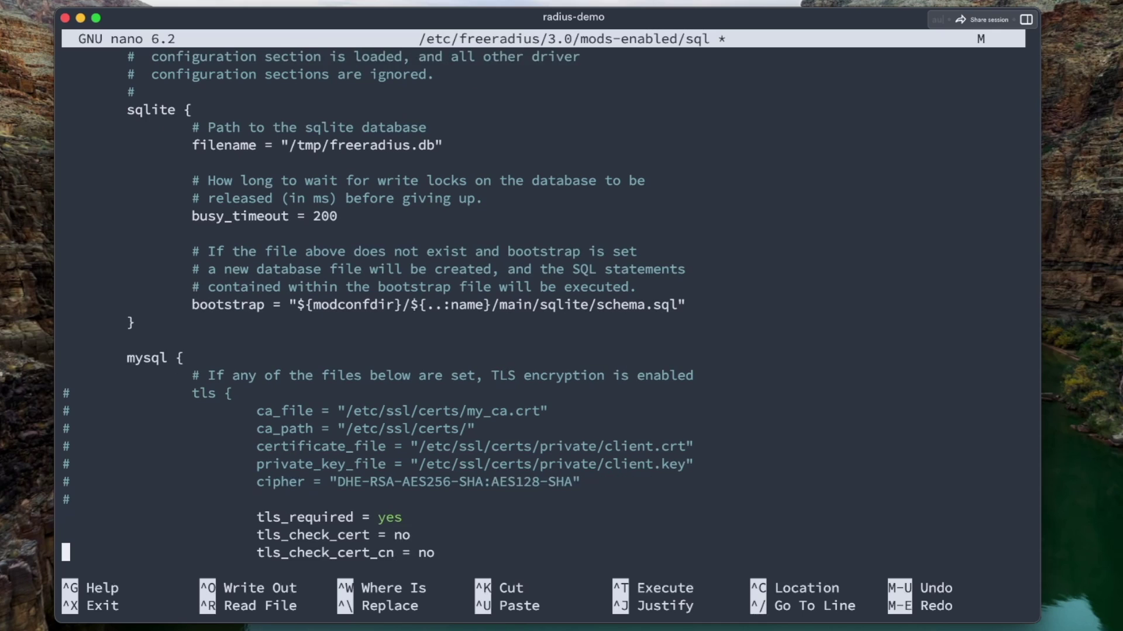
key(Up)
key(Up)
key(Up)
text(#)
key(Down)
text(#)
key(Down)
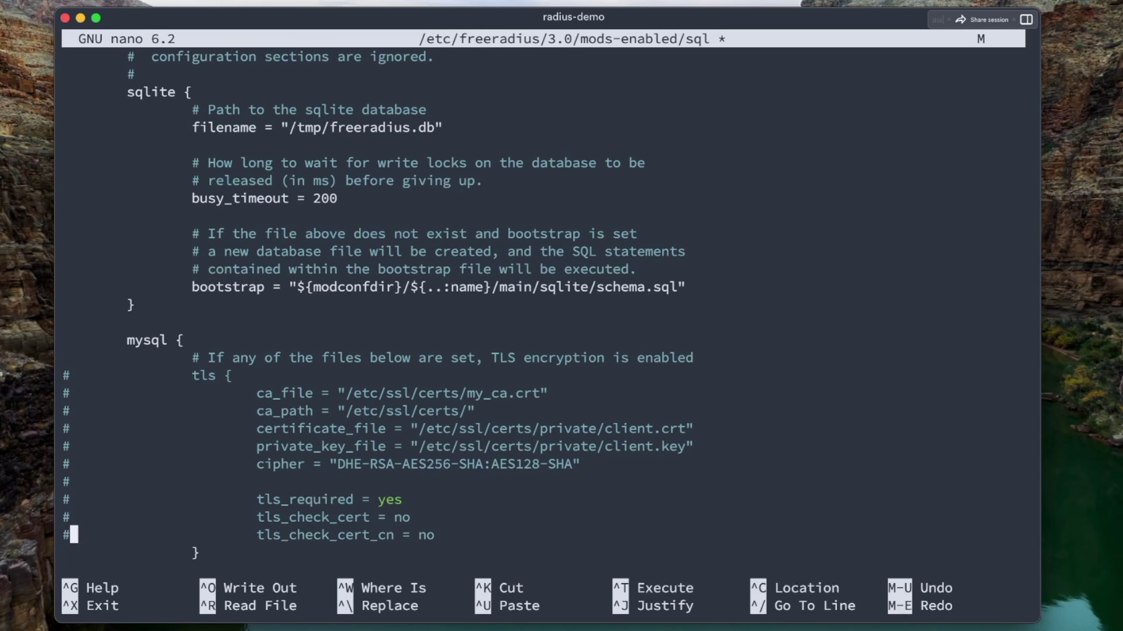
text(#)
key(Down)
text(#)
key(Down)
key(Down)
key(Down)
key(Down)
key(Down)
key(Down)
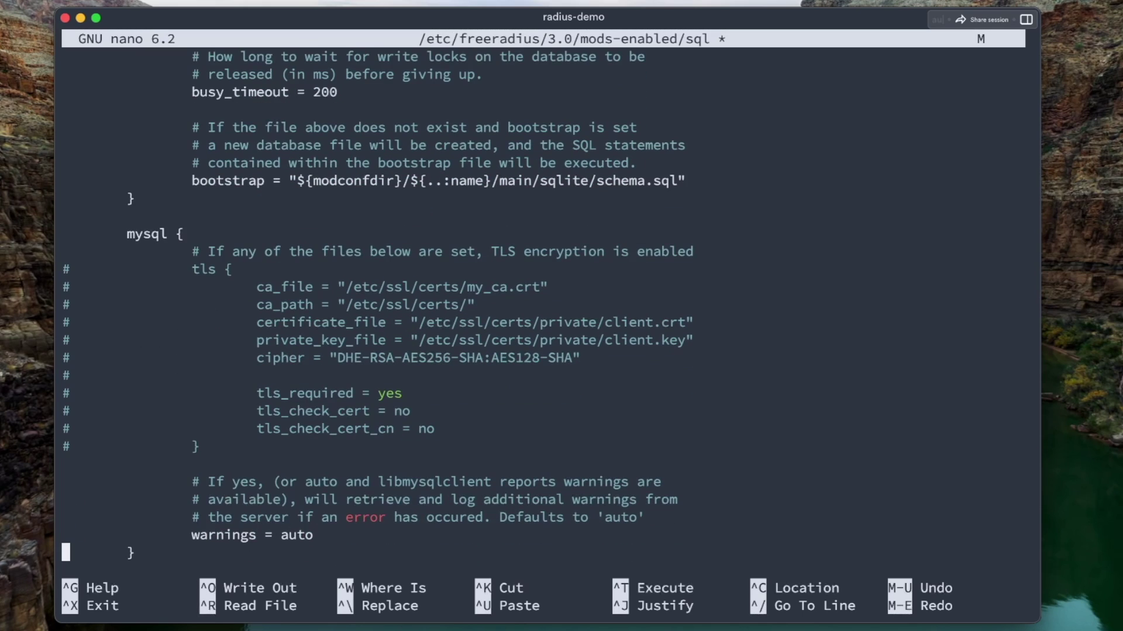
key(Down)
key(Down)
key(Down)
key(Down)
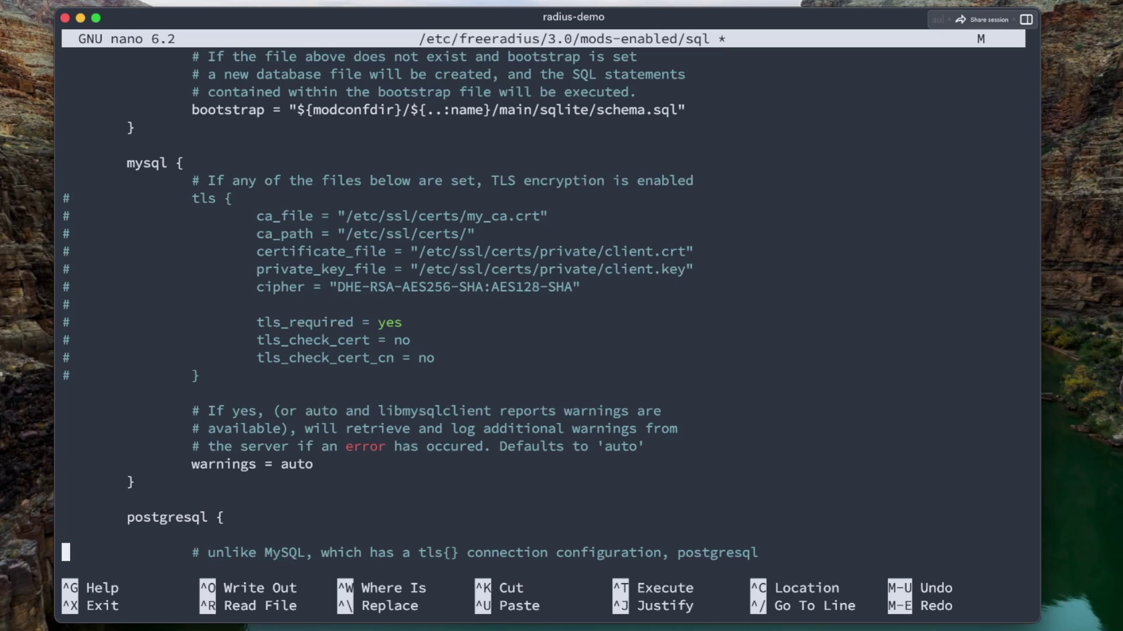
Uncomment server "localhost", port 3306, login "radius" and password lines, setting the database password
key(Down)
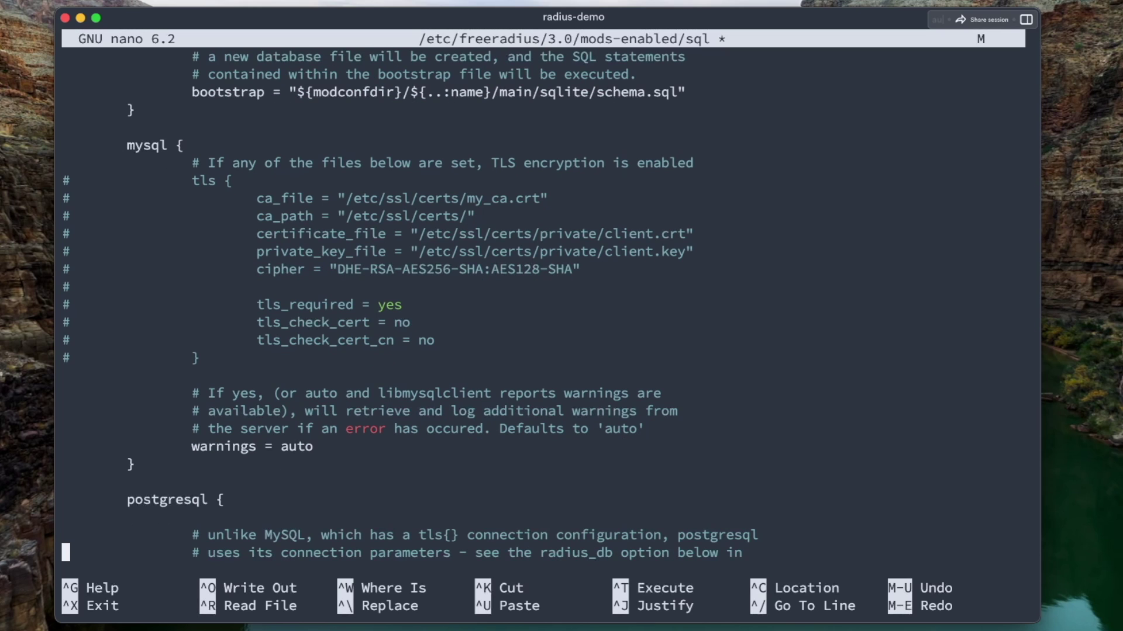
key(Down)
key(Down)
key(Down)
key(Down)
key(Down)
key(Down)
key(Down)
key(Down)
key(Down)
key(Down)
key(Down)
key(Down)
key(Down)
key(Down)
key(Down)
key(Down)
key(Down)
key(Down)
key(Down)
key(Down)
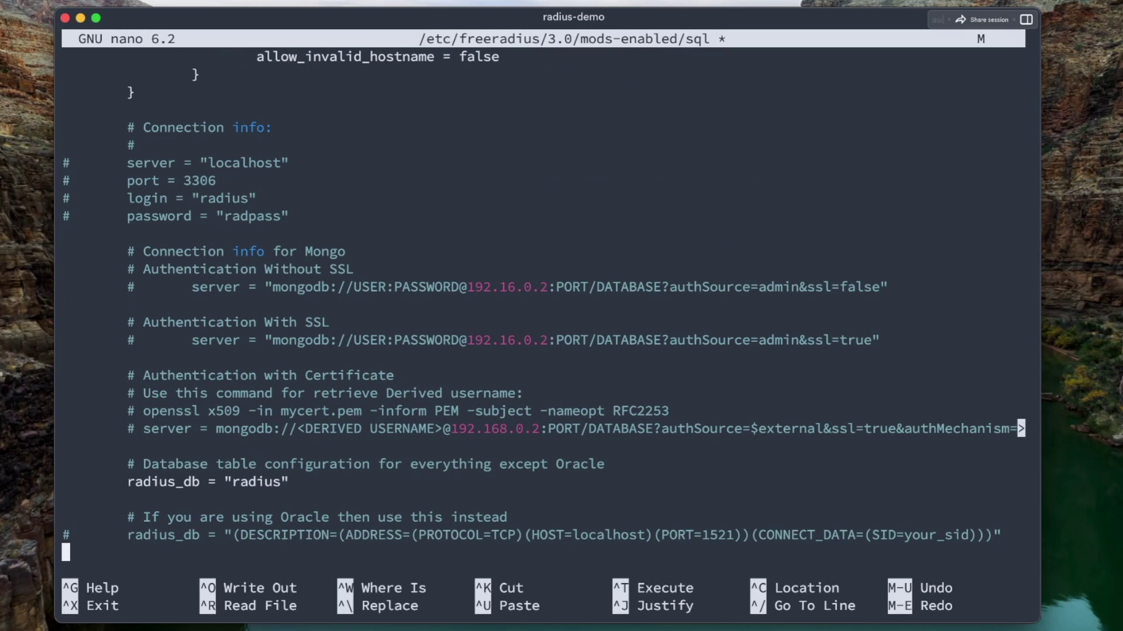
key(Up)
key(Up)
key(Up)
key(Up)
key(Up)
key(Up)
key(Up)
key(Up)
key(Up)
key(Up)
key(Up)
key(Up)
key(Up)
key(Up)
key(Up)
key(Up)
key(Up)
key(Up)
key(Up)
key(Up)
key(Delete)
key(Up)
key(Delete)
key(Up)
key(Delete)
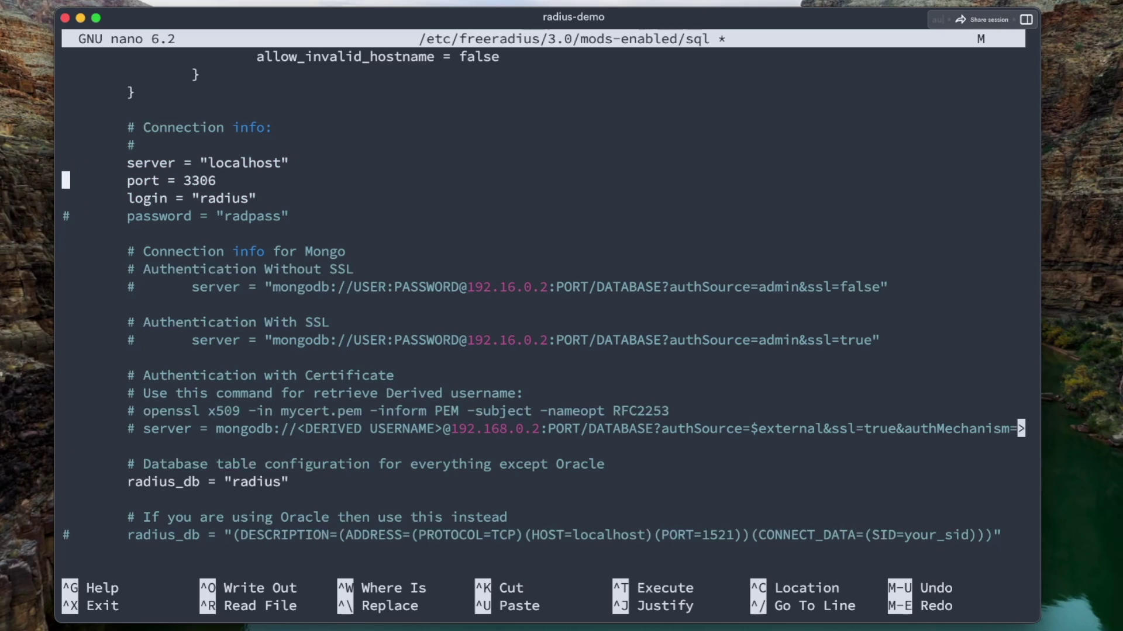
key(Down)
key(Down)
key(Down)
key(Delete)
key(End)
key(Left)
key(BackSpace)
key(BackSpace)
key(BackSpace)
key(BackSpace)
key(BackSpace)
key(BackSpace)
key(BackSpace)
text(password)
drag(200, 163, 287, 167)
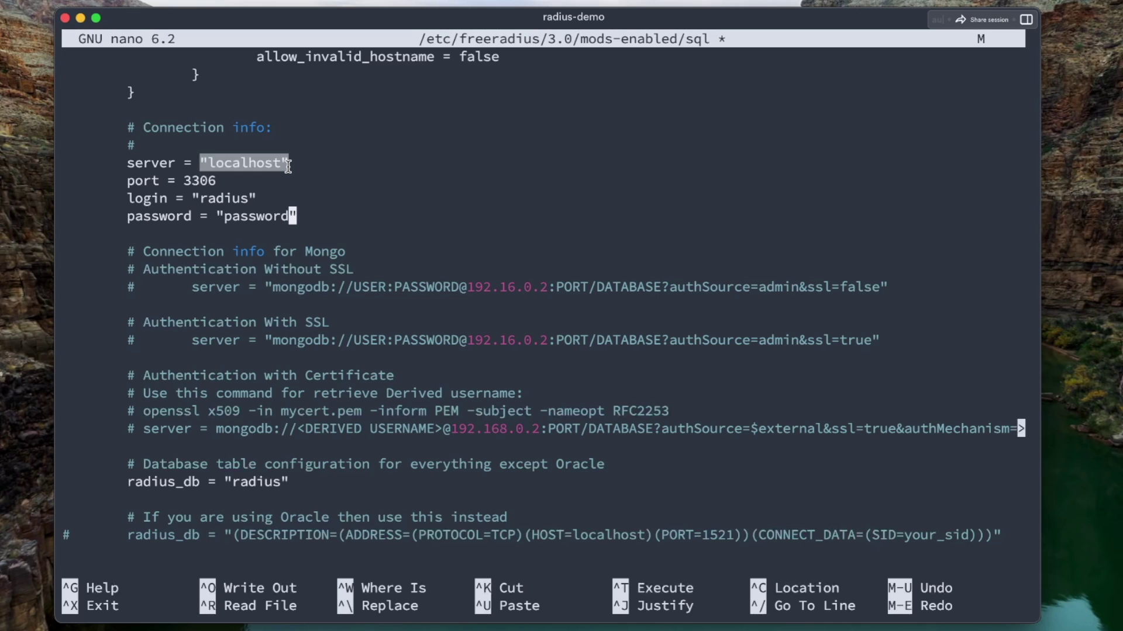
Save the sql file and exit nano
key(ctrl+x)
key(y)
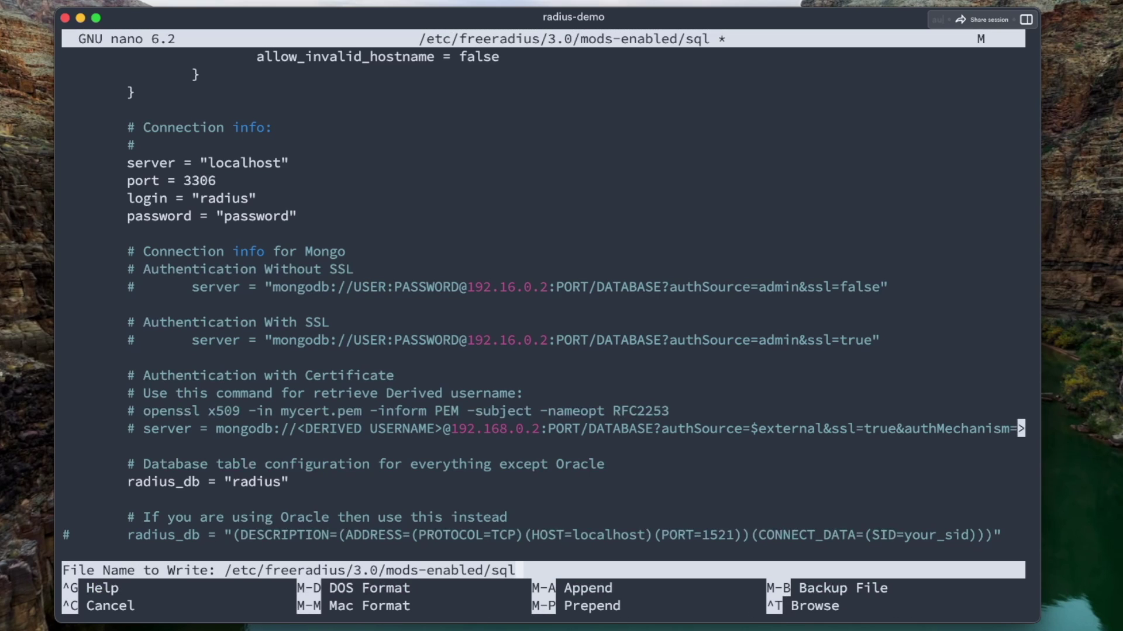
key(Return)
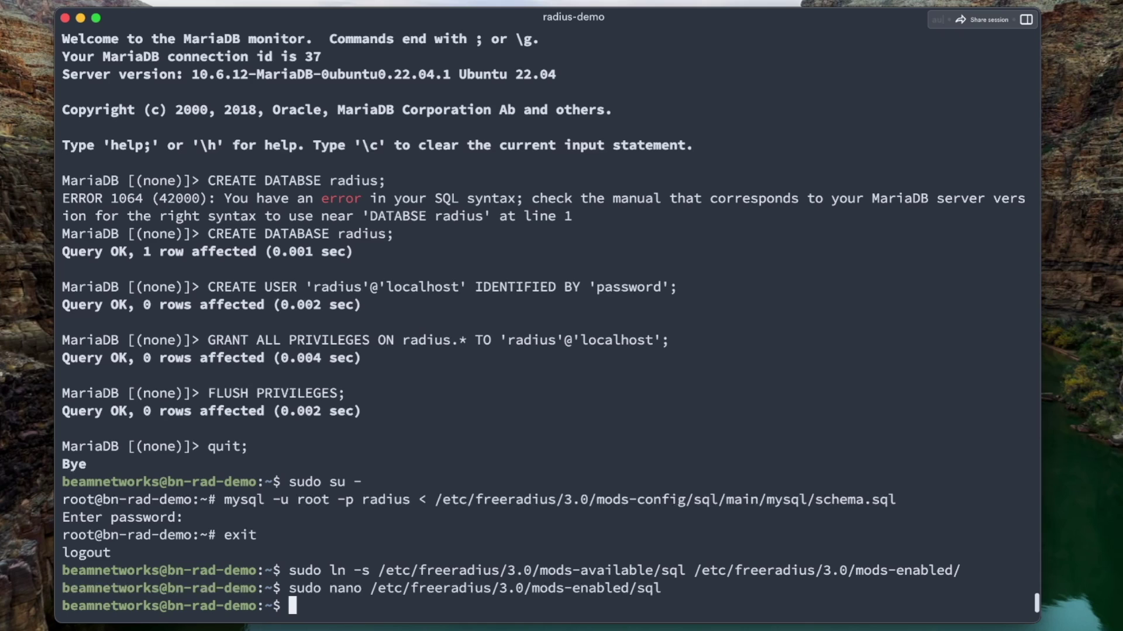
Run the chgrp/chown commands giving freerad the sql module files, then restart freeradius
key(super+v)
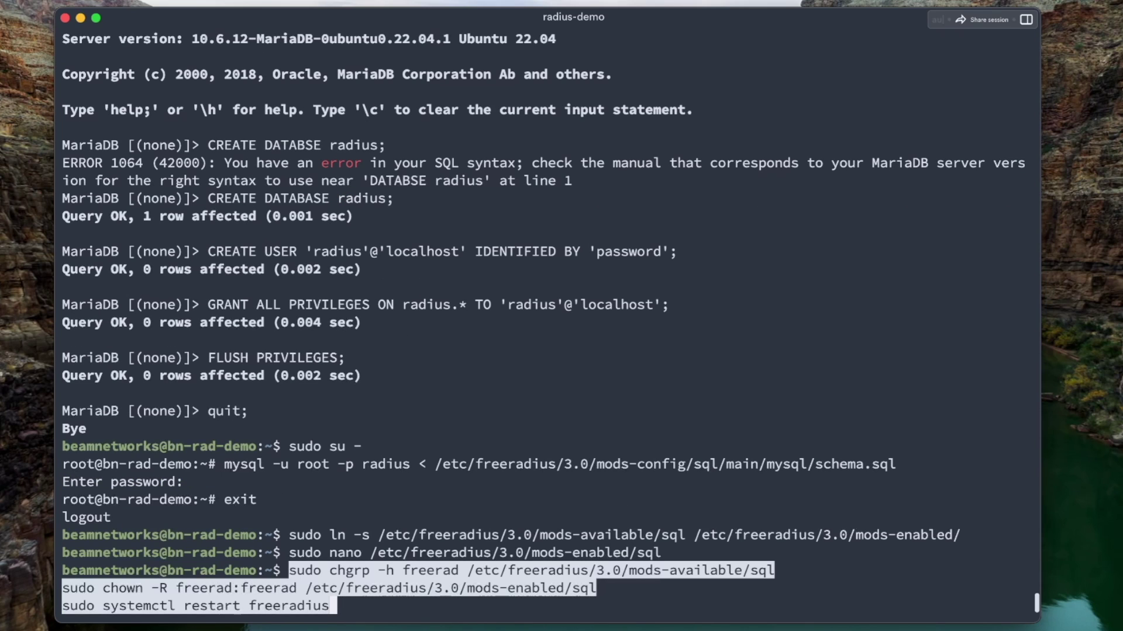
key(Return)
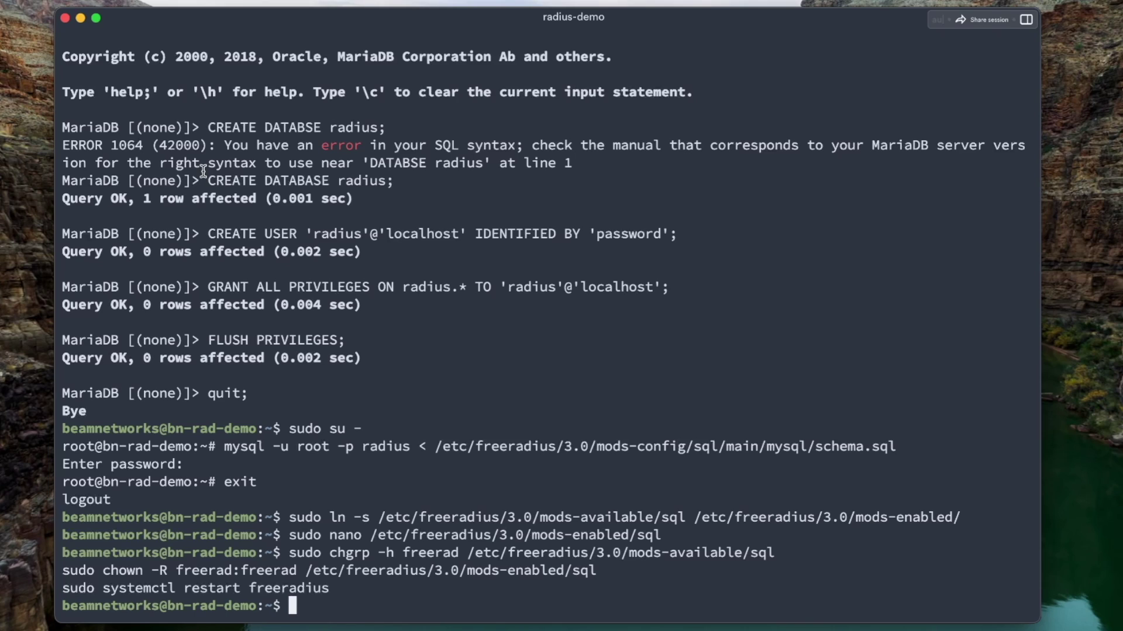
Open mods-enabled/eap in nano and locate the use_tunneled_reply setting
text(sudo nano )
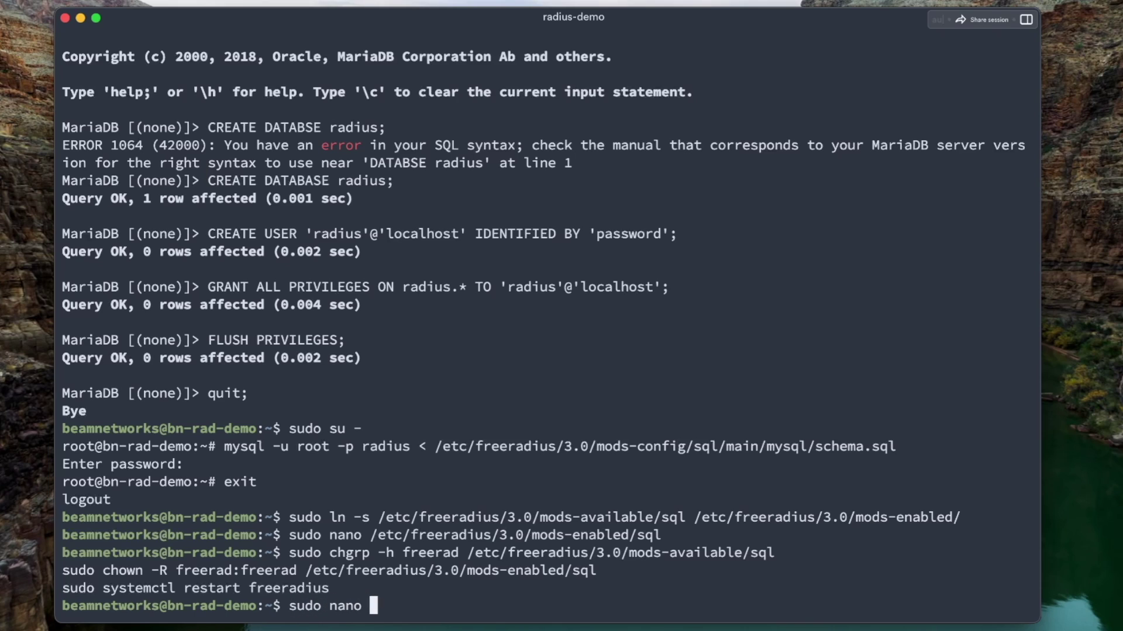
text(/etc/freeradi)
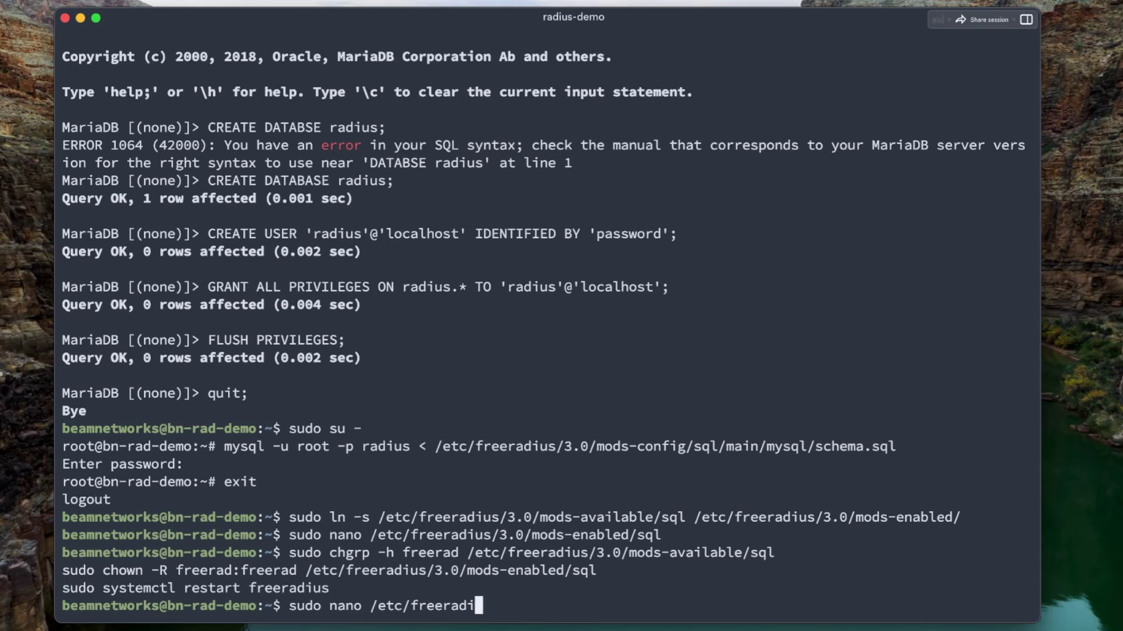
text(us/3.0/mods-enabled/eap)
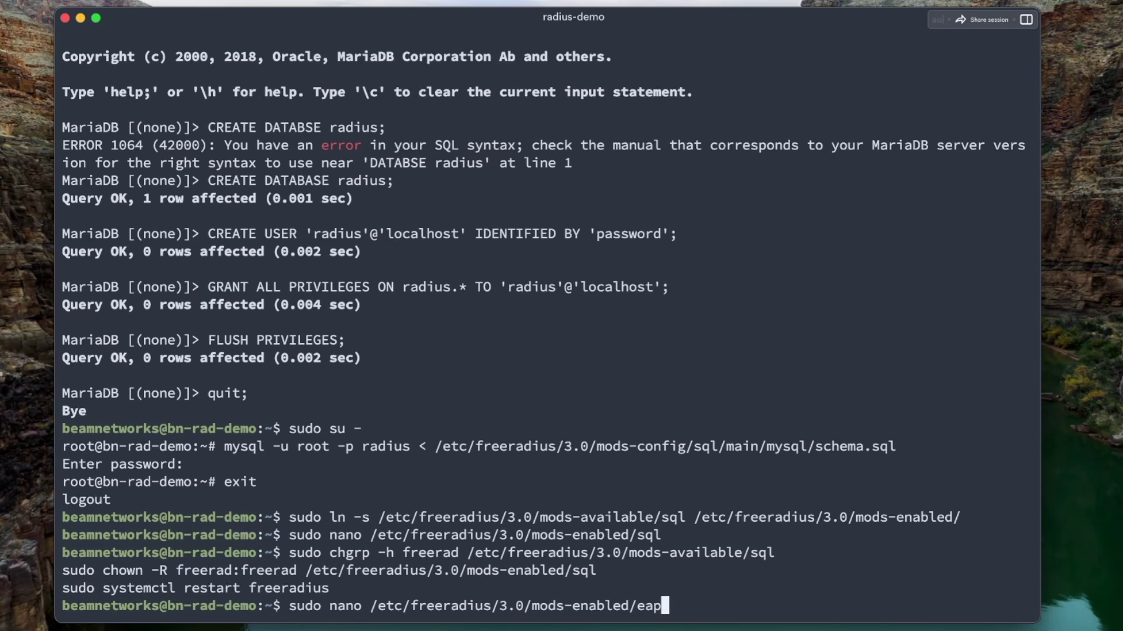
key(Return)
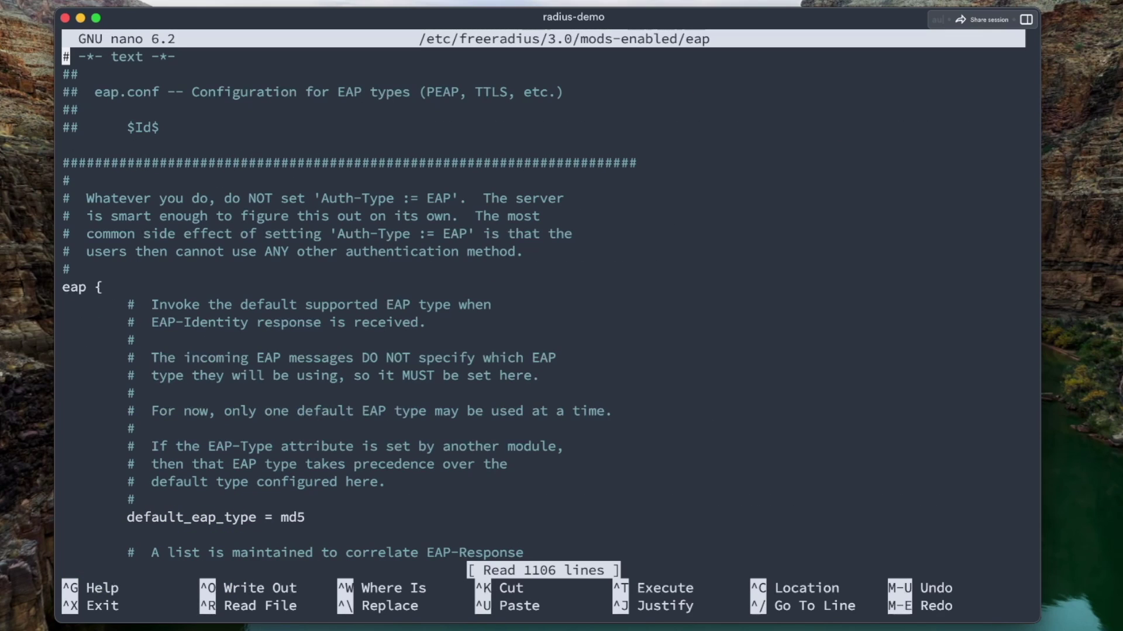
key(ctrl+w)
text(use_)
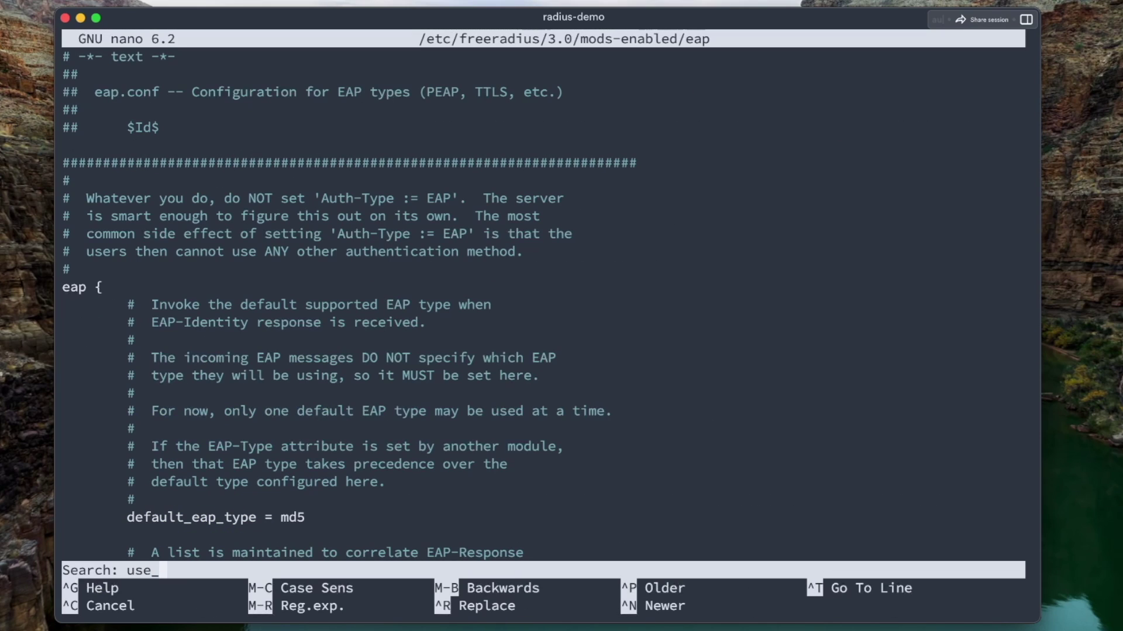
text(tunneled_reply)
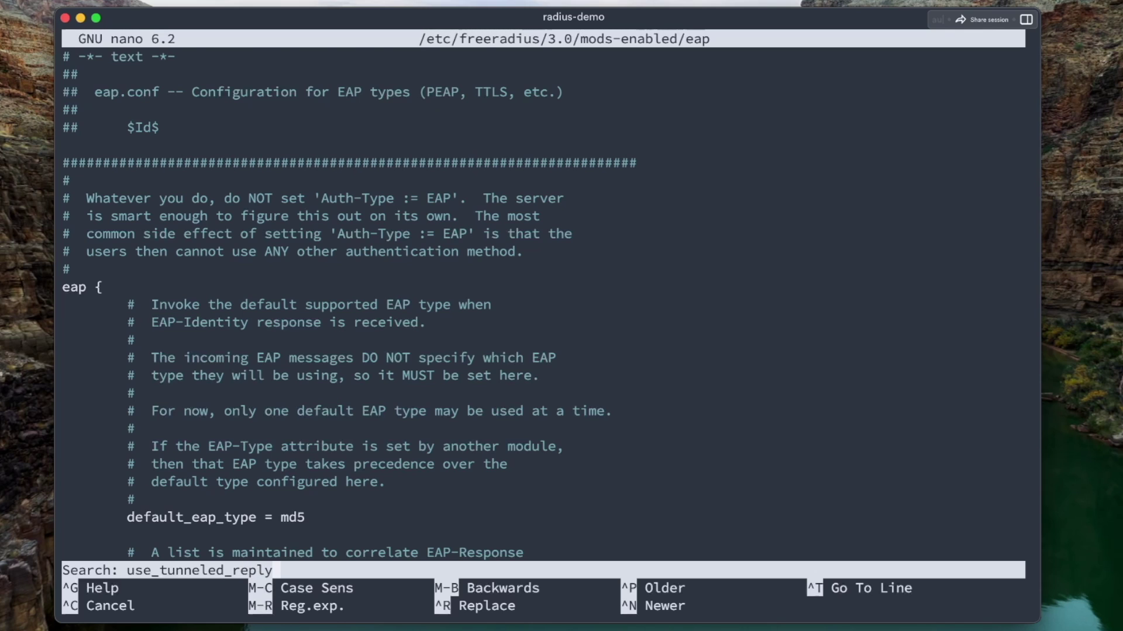
key(Return)
key(ctrl+w)
key(Return)
key(ctrl+w)
key(Return)
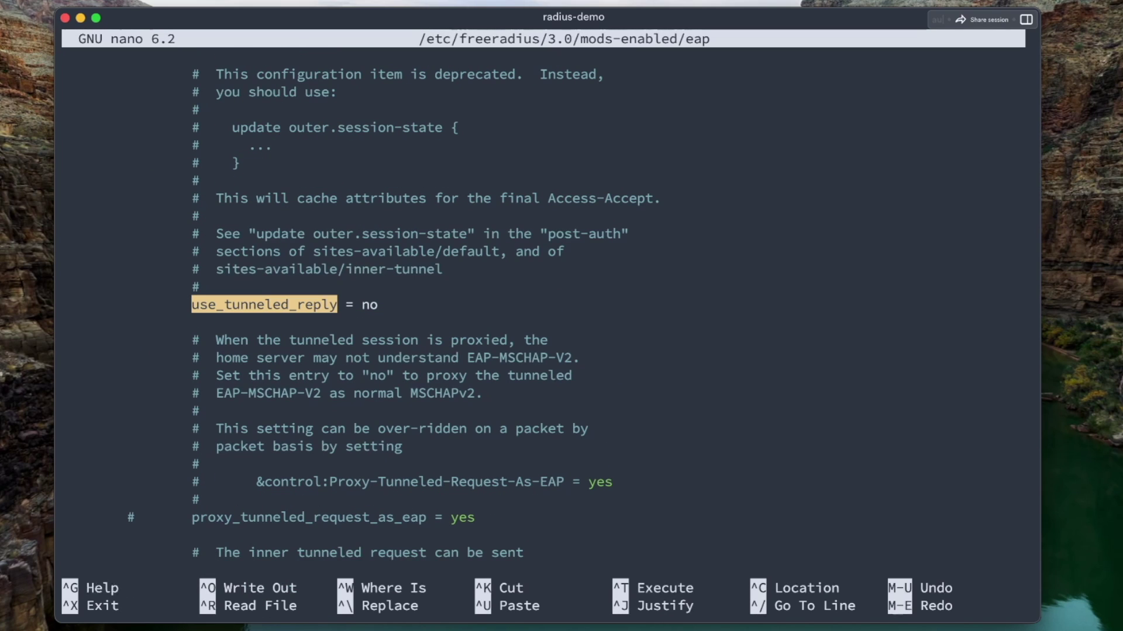
Change use_tunneled_reply from no to yes, save the eap file and exit
key(End)
key(BackSpace)
key(BackSpace)
text(yes)
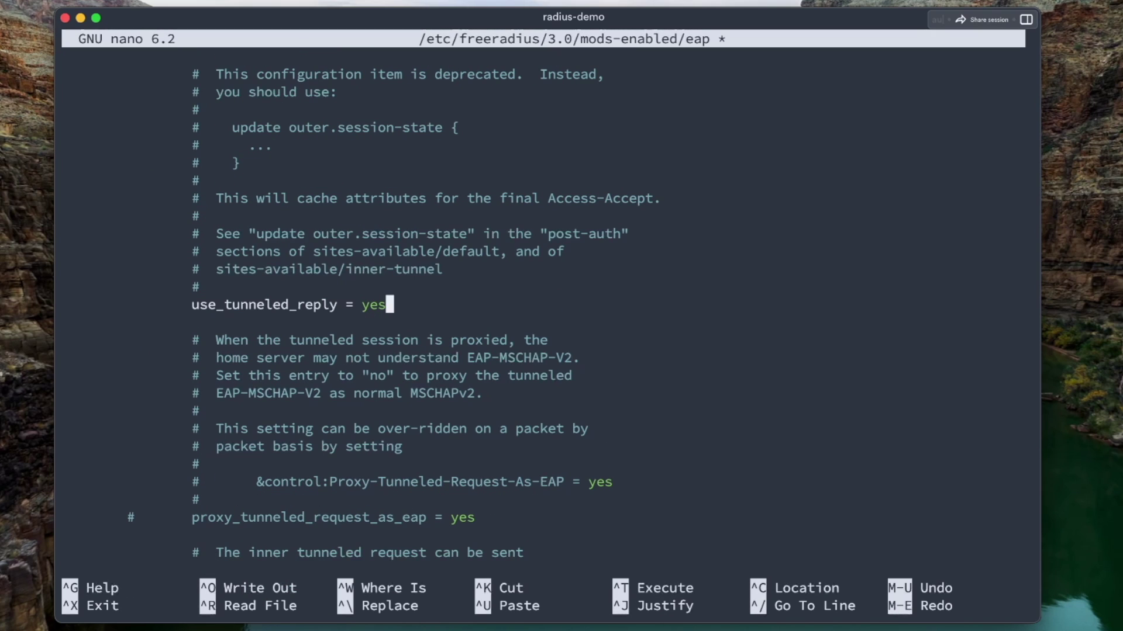
key(ctrl+o)
key(Return)
key(ctrl+x)
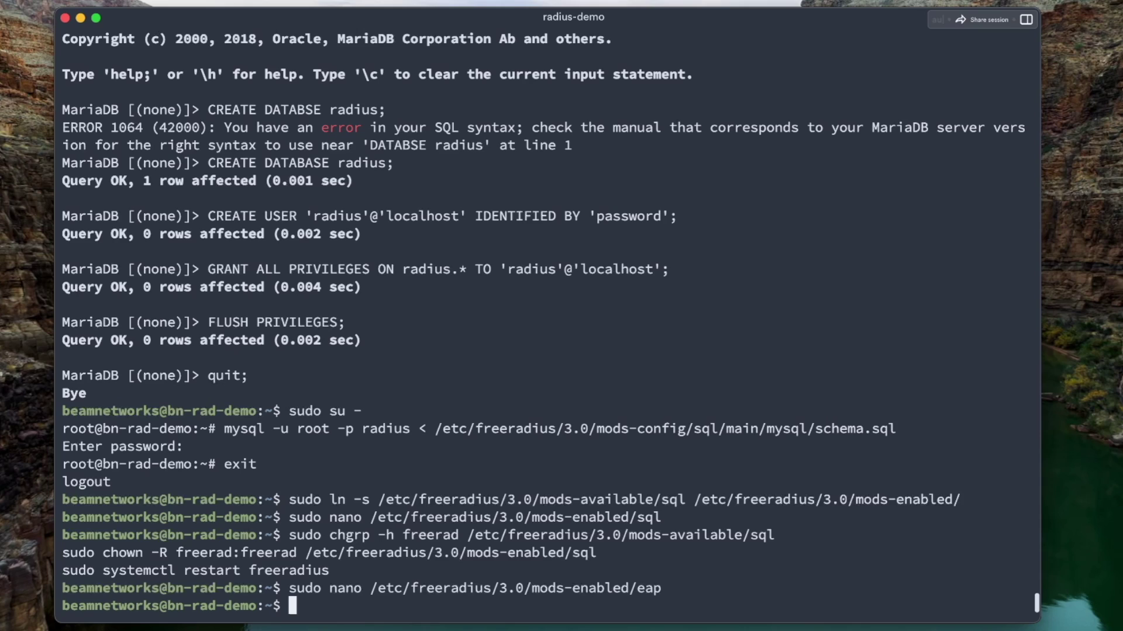
Reload FreeRADIUS with 'sudo service freeradius reload' and stage the daloRADIUS download commands
text(sudo service )
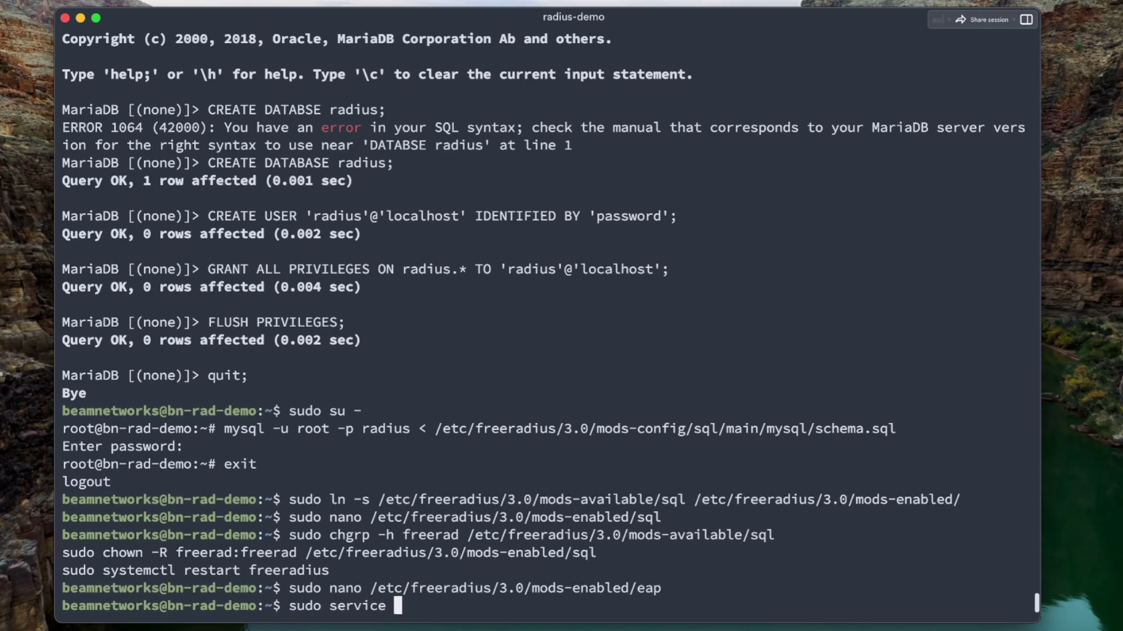
text(freeradis)
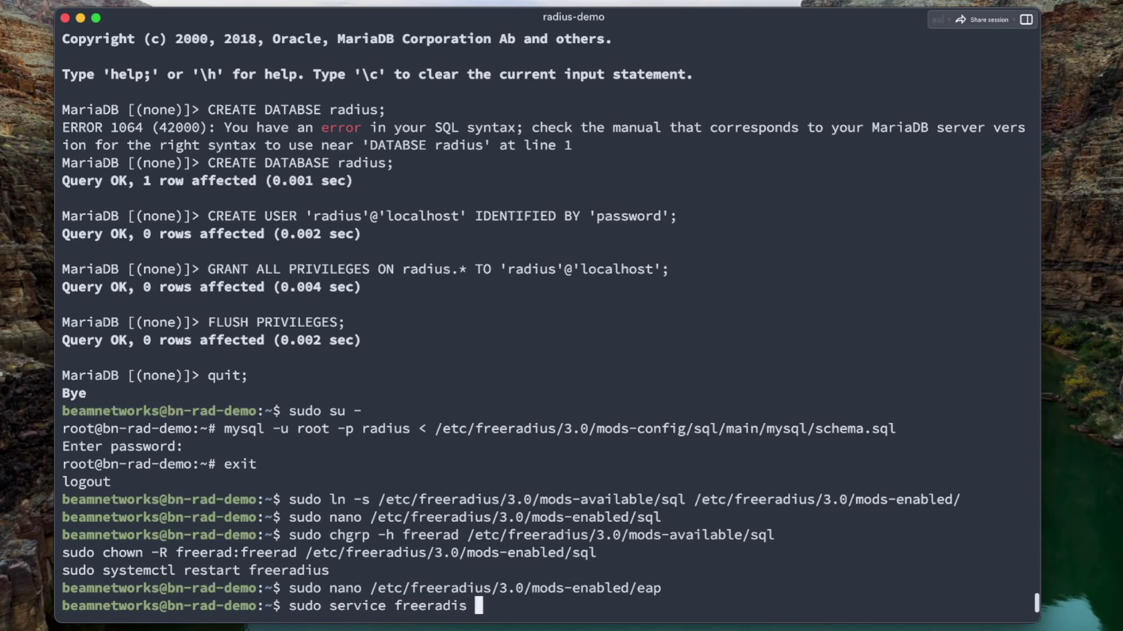
key(BackSpace)
key(BackSpace)
text(us reload)
key(Return)
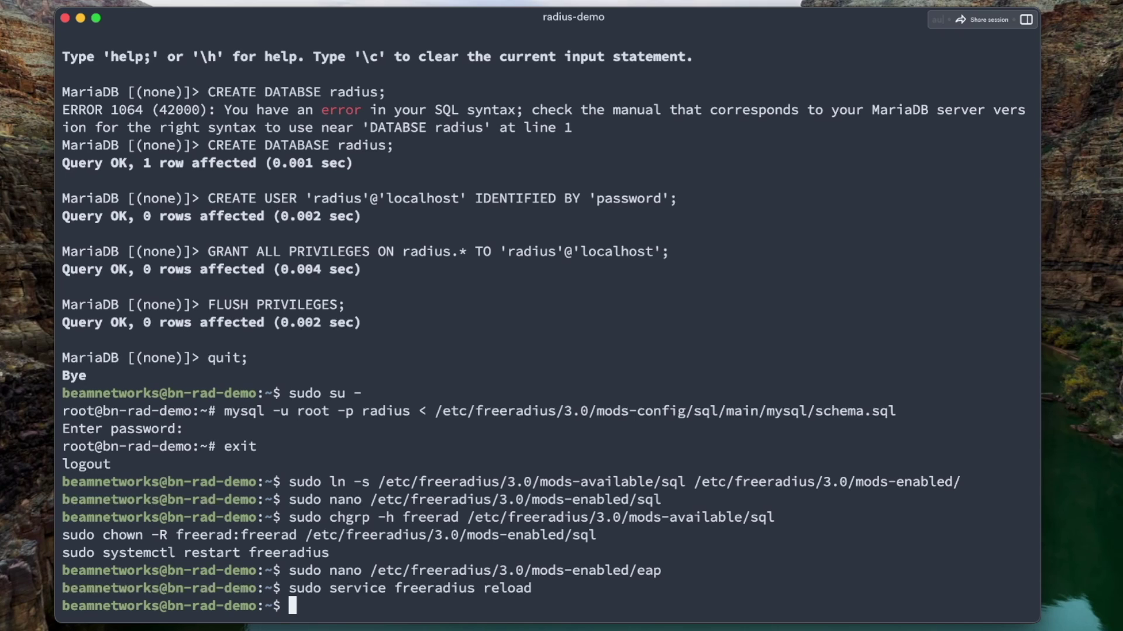
key(super+v)
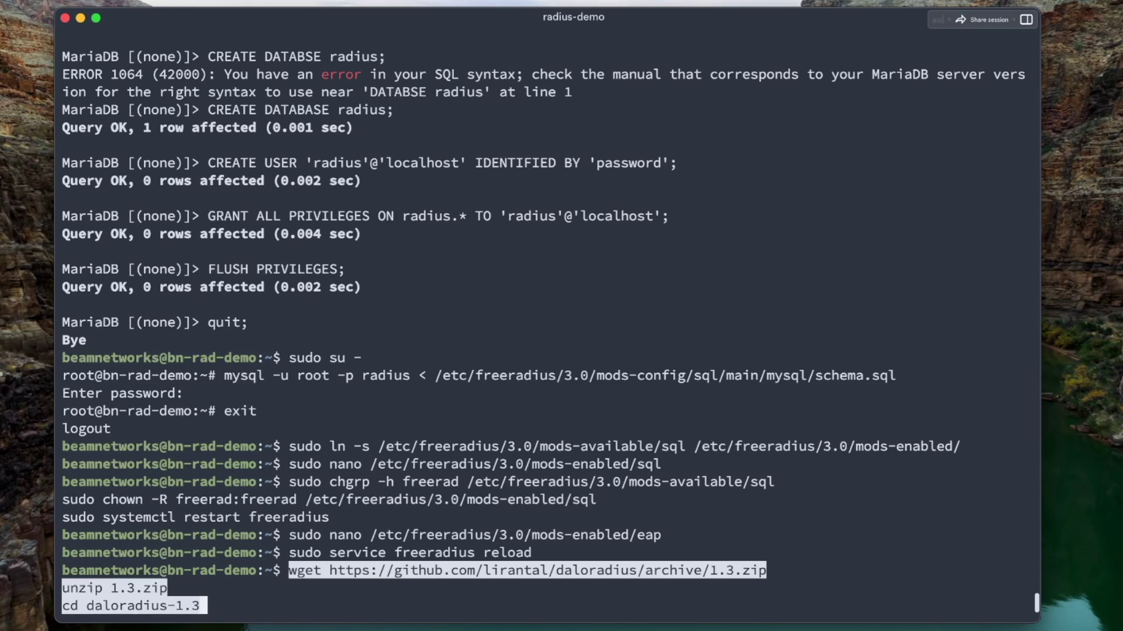
Download and unpack daloRADIUS 1.3, then import fr2-mysql-daloradius-and-freeradius.sql into the radius database
key(Return)
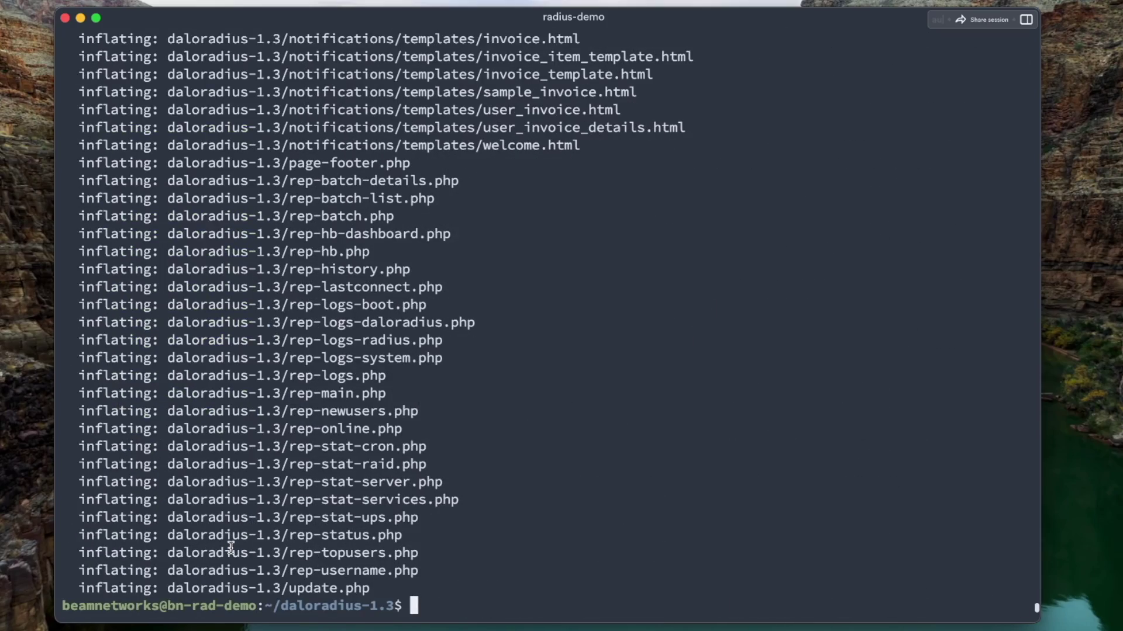
text(sudo mysql -u root -p radius < contrib/db/fr)
key(Tab)
key(Tab)
text(2-mysql-d)
key(Tab)
key(Return)
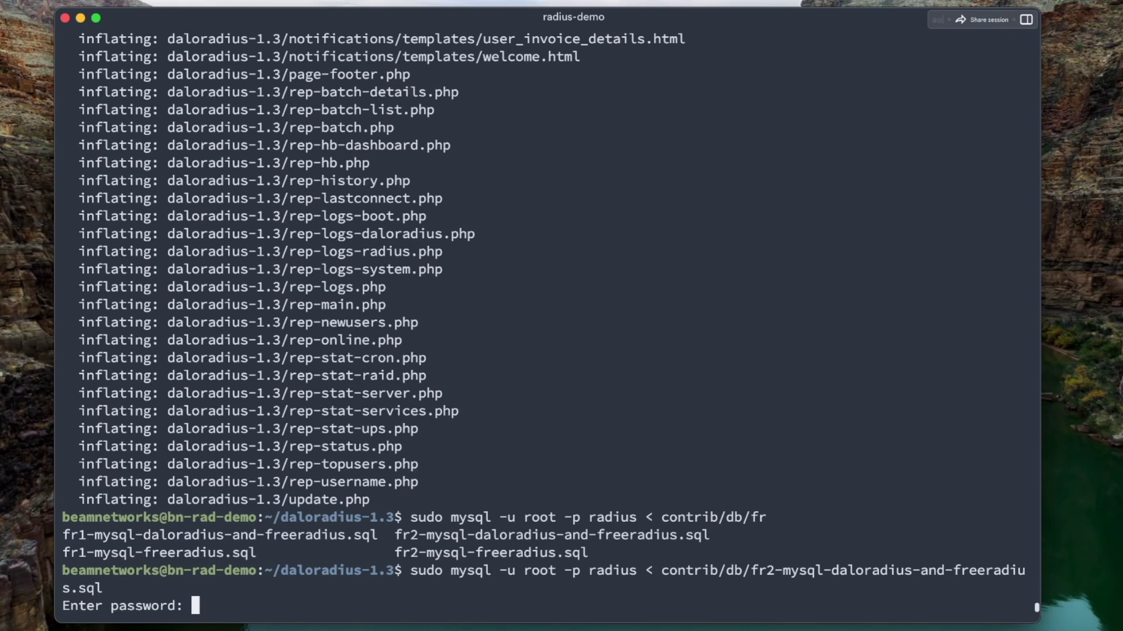
key(Return)
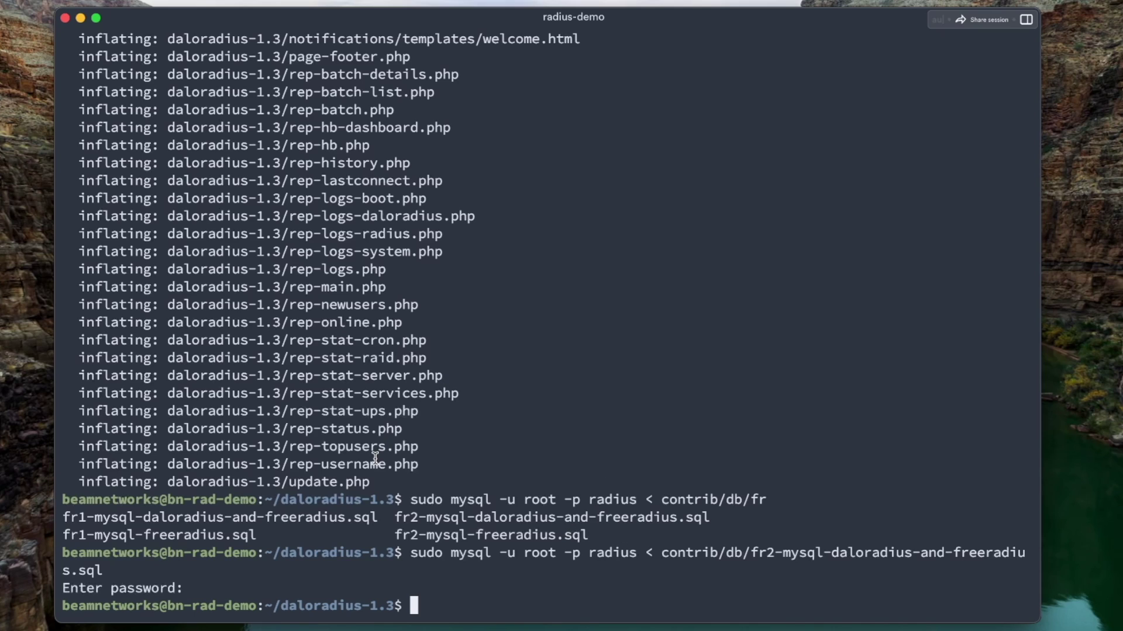
Import contrib/db/mysql-daloradius.sql into the radius database
text(sudo mysql )
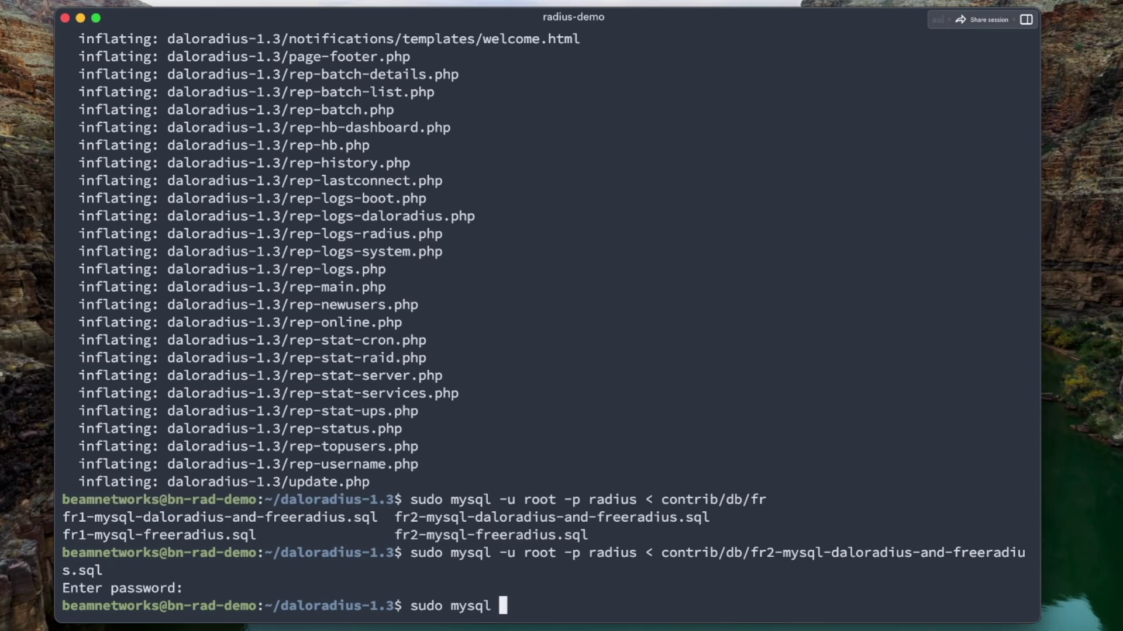
text(-u root -p radius < )
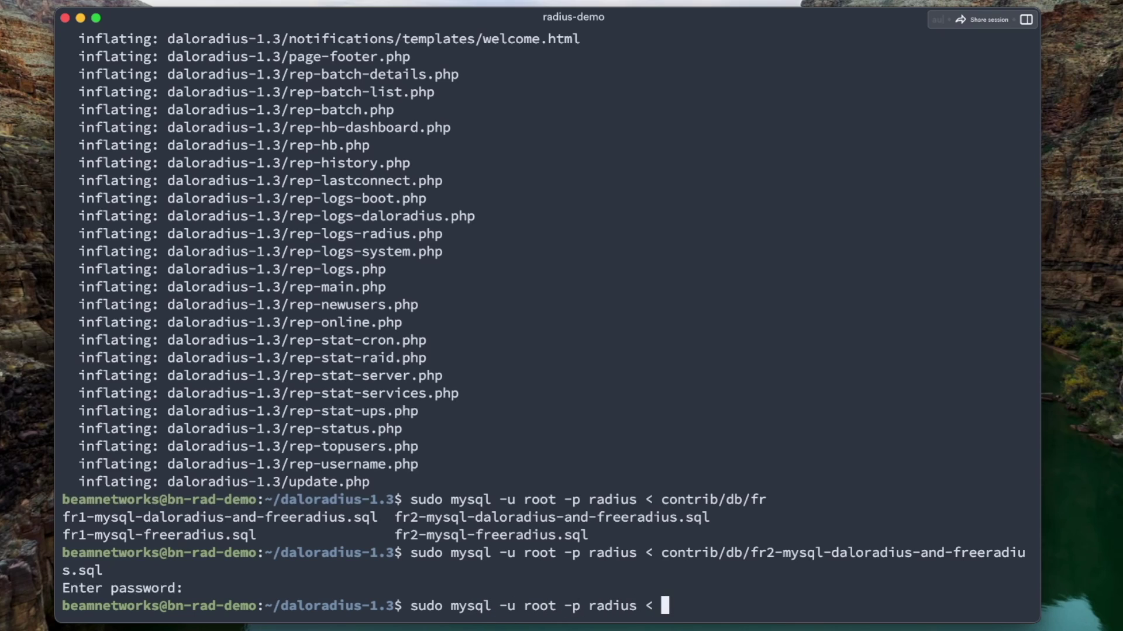
text(con)
key(Tab)
text(db/)
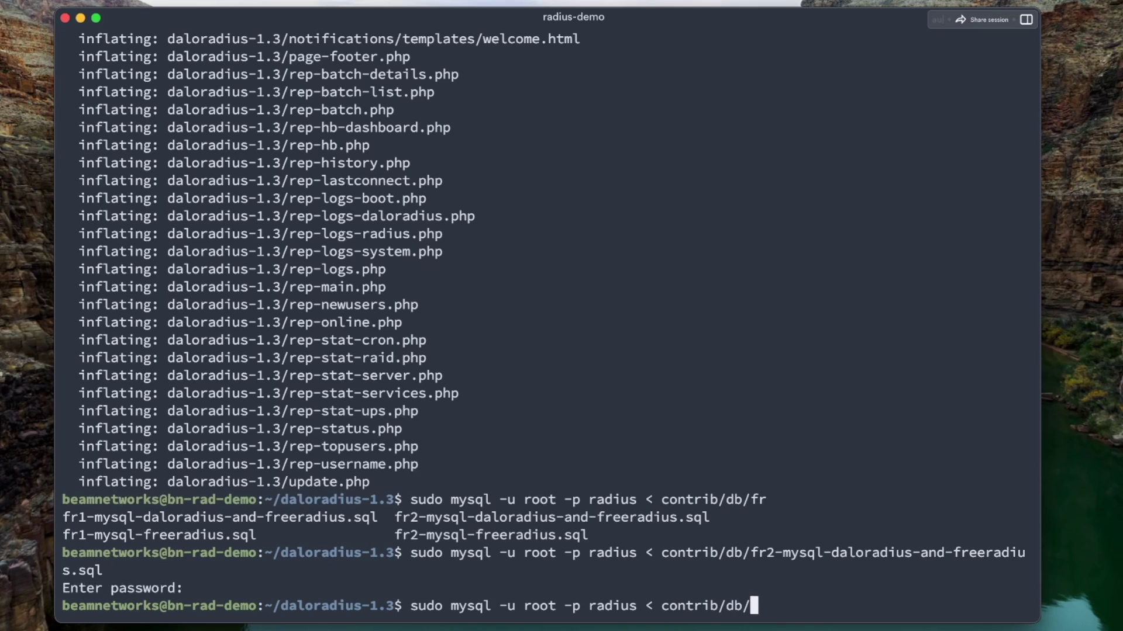
text(mysql-)
key(Tab)
key(Return)
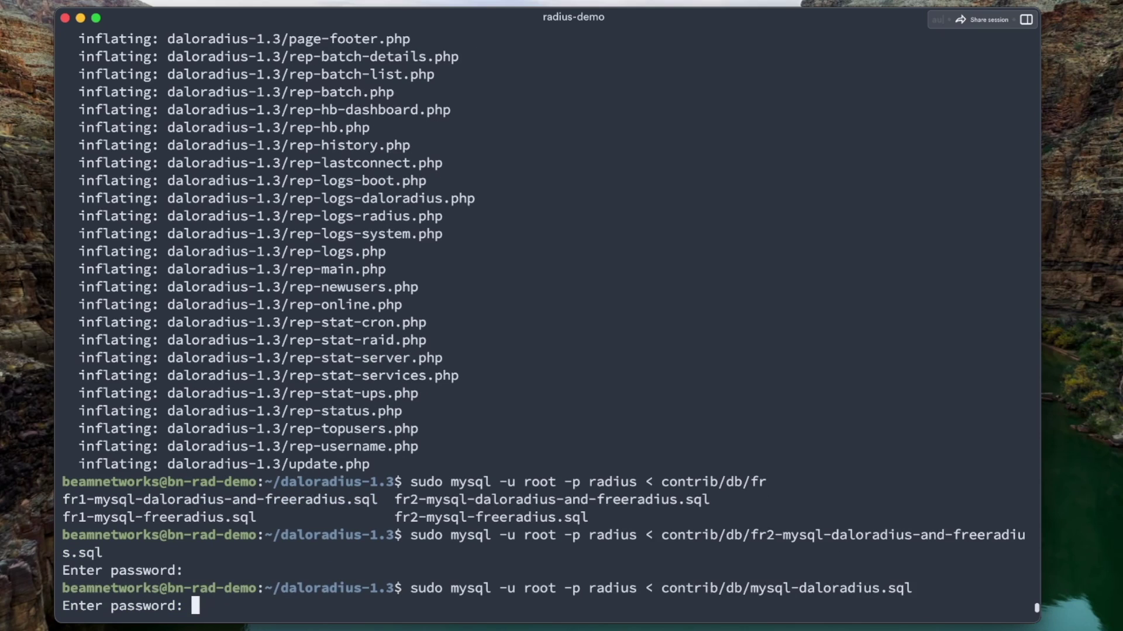
key(Return)
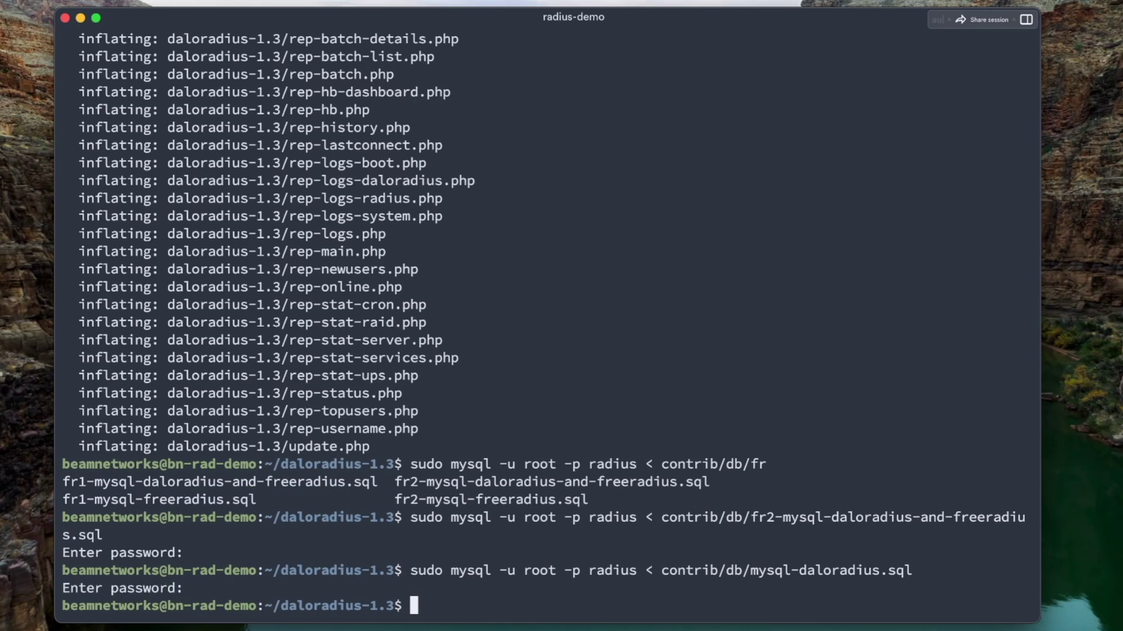
Move the daloradius-1.3 folder into /var/www/html and rename it to daloradius
text(cd ~)
key(Return)
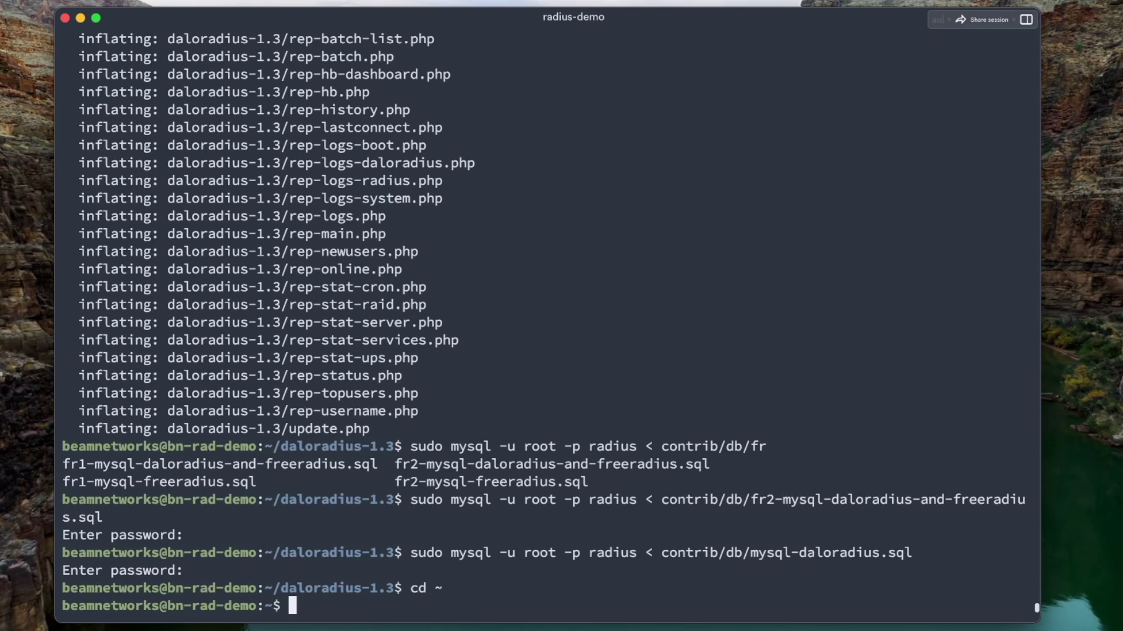
text(sudo mv d)
key(Tab)
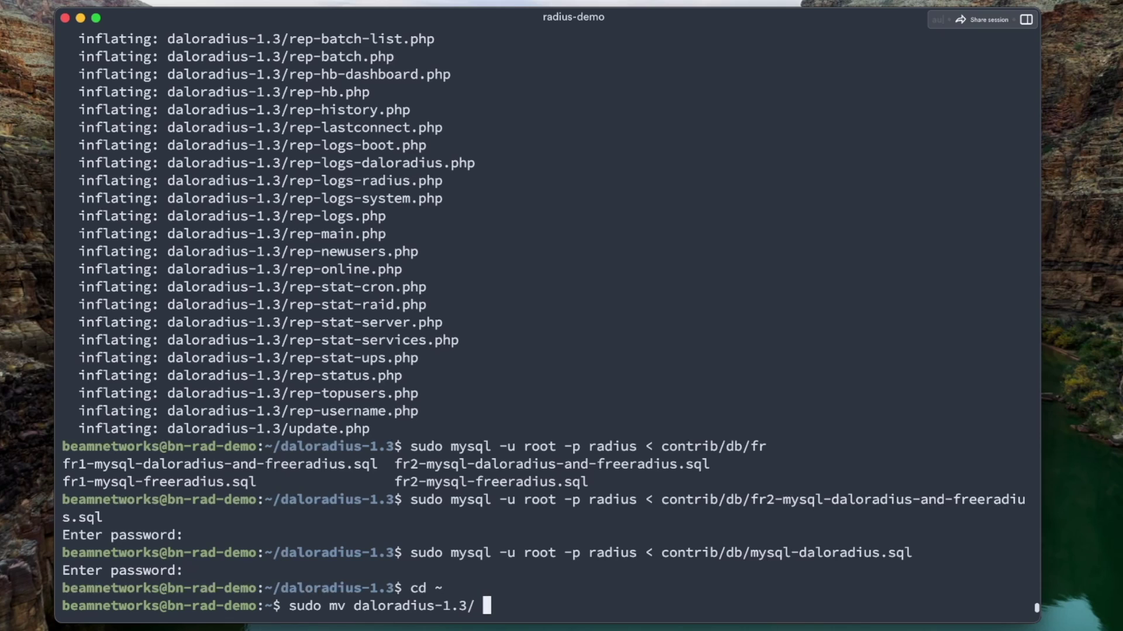
text(/var/www/html)
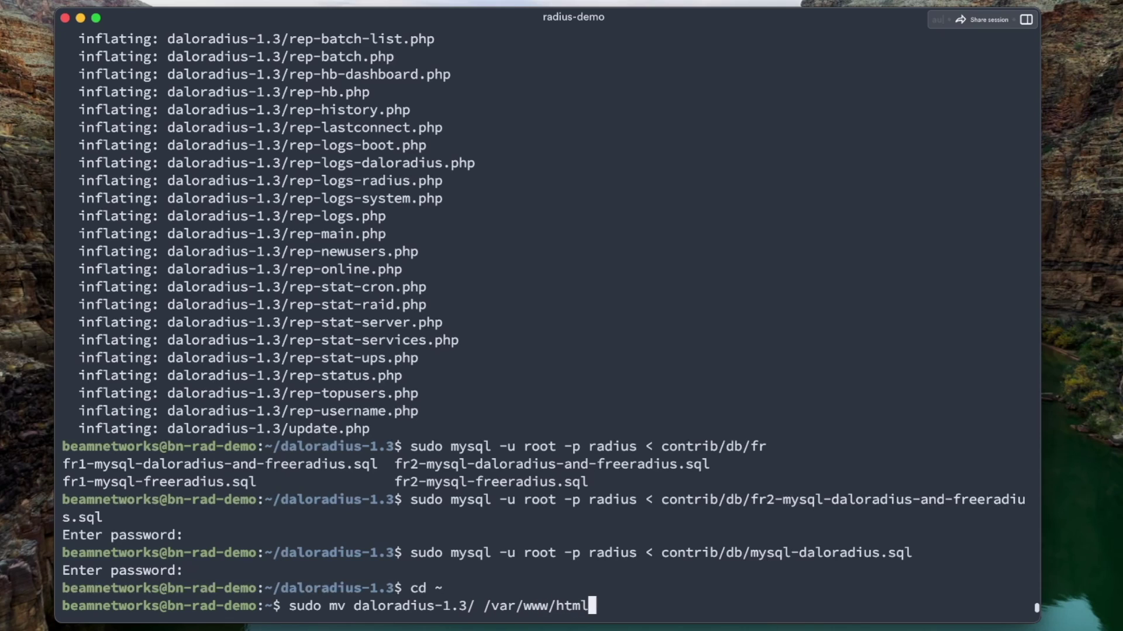
key(Return)
text(sud)
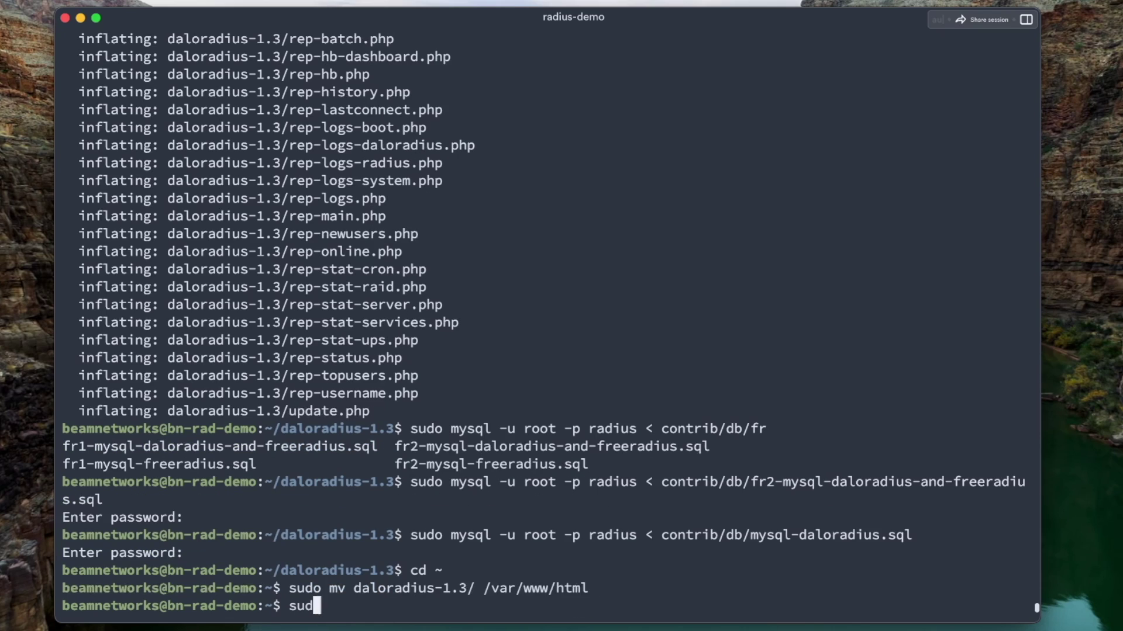
text(o mv /var/www/html/d)
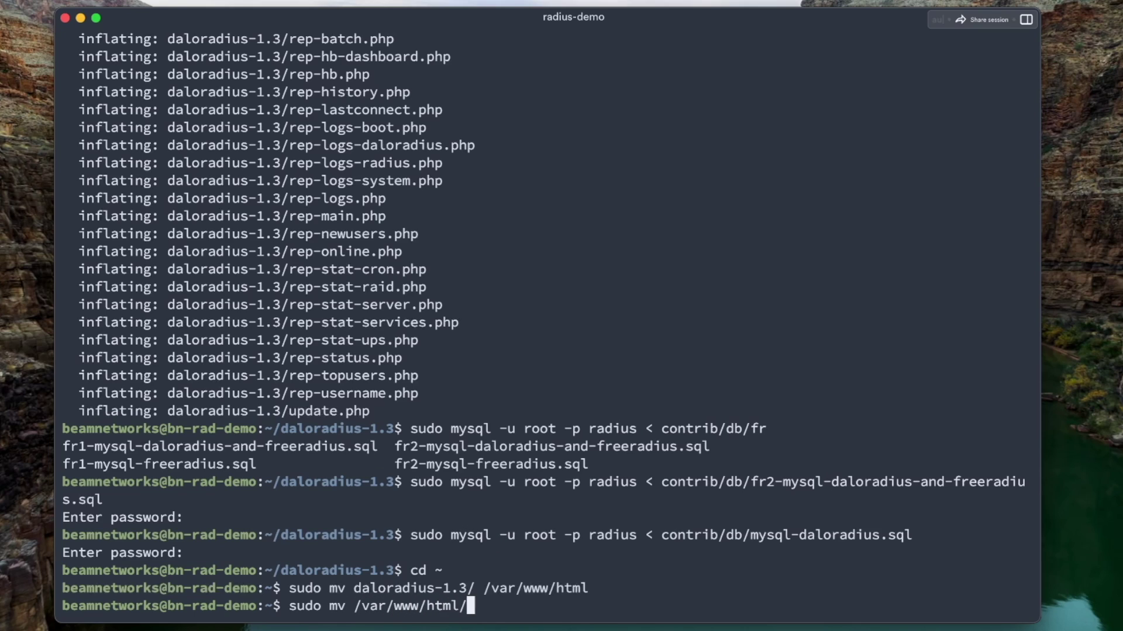
key(Tab)
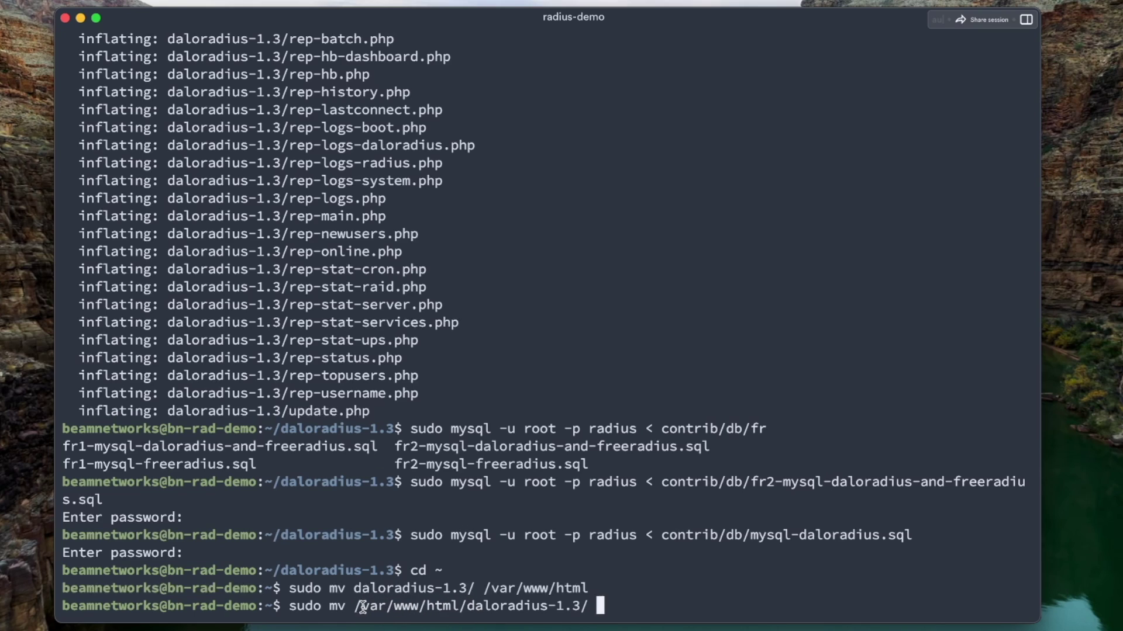
drag(354, 606, 548, 607)
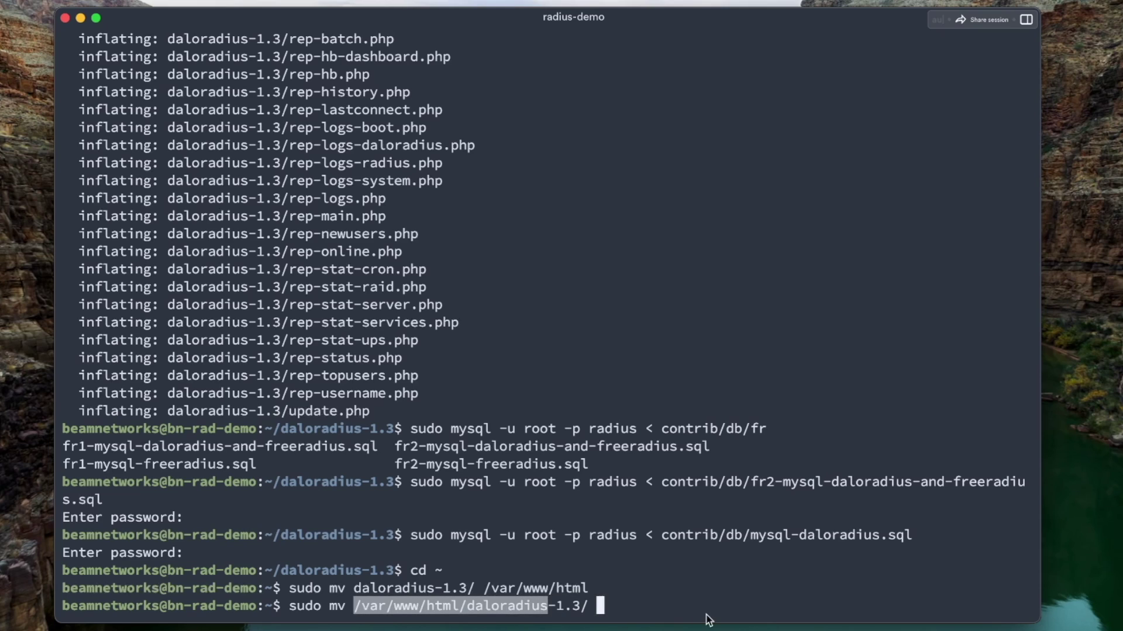
text(/var/www/html/daloradius)
key(Return)
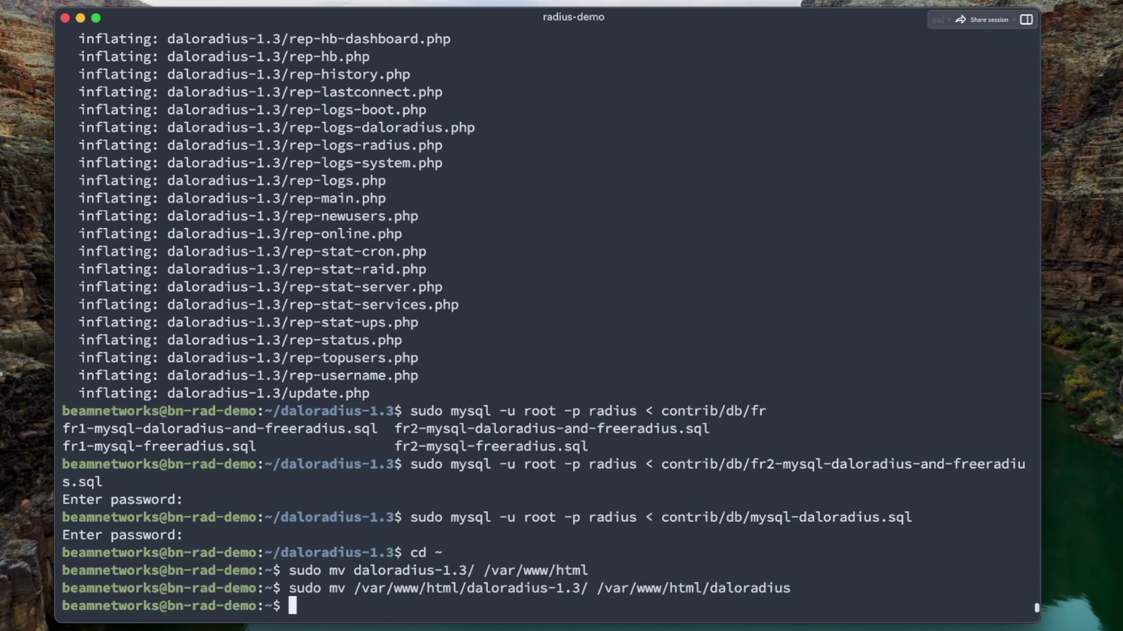
Give www-data ownership of /var/www/html/daloradius and create daloradius.conf.php from the sample
text(sudo chown -R )
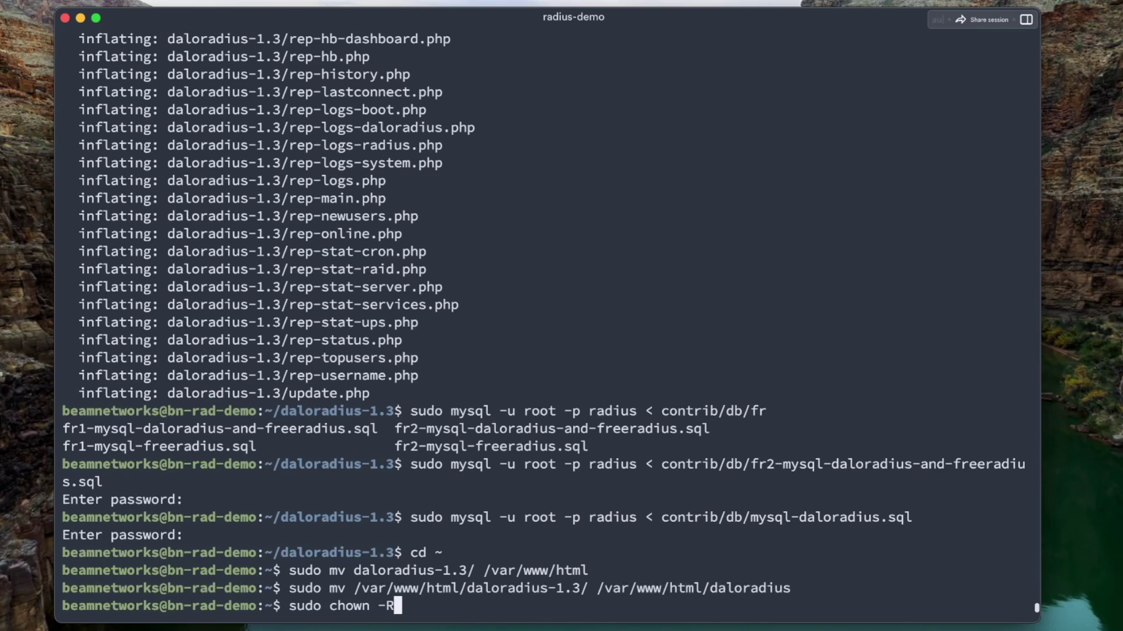
text(www-da)
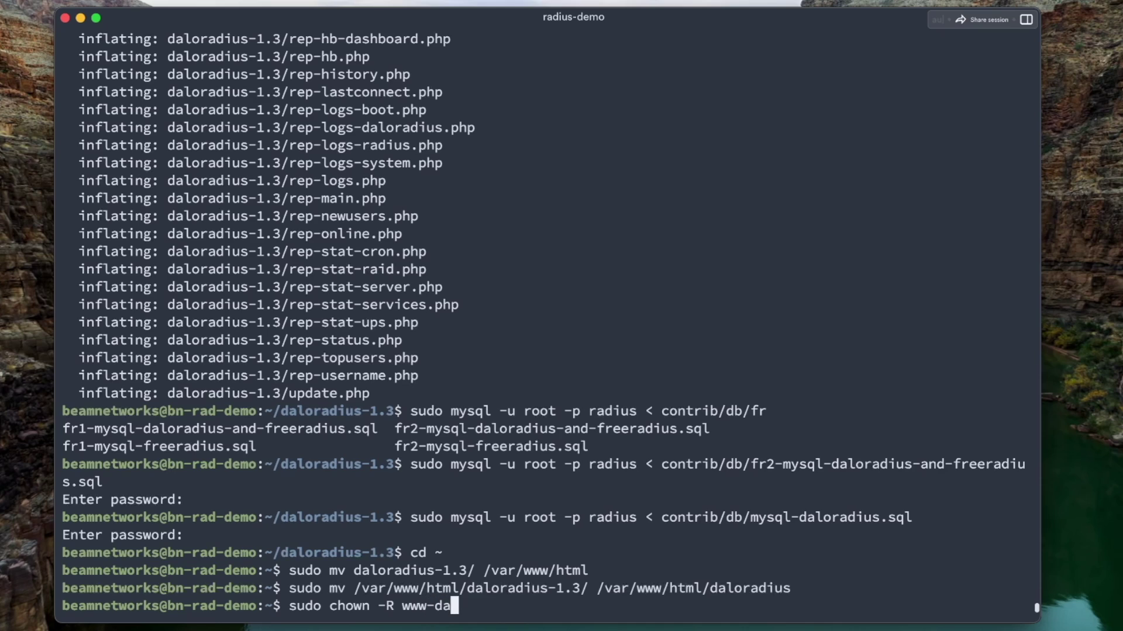
text(ta:www-data )
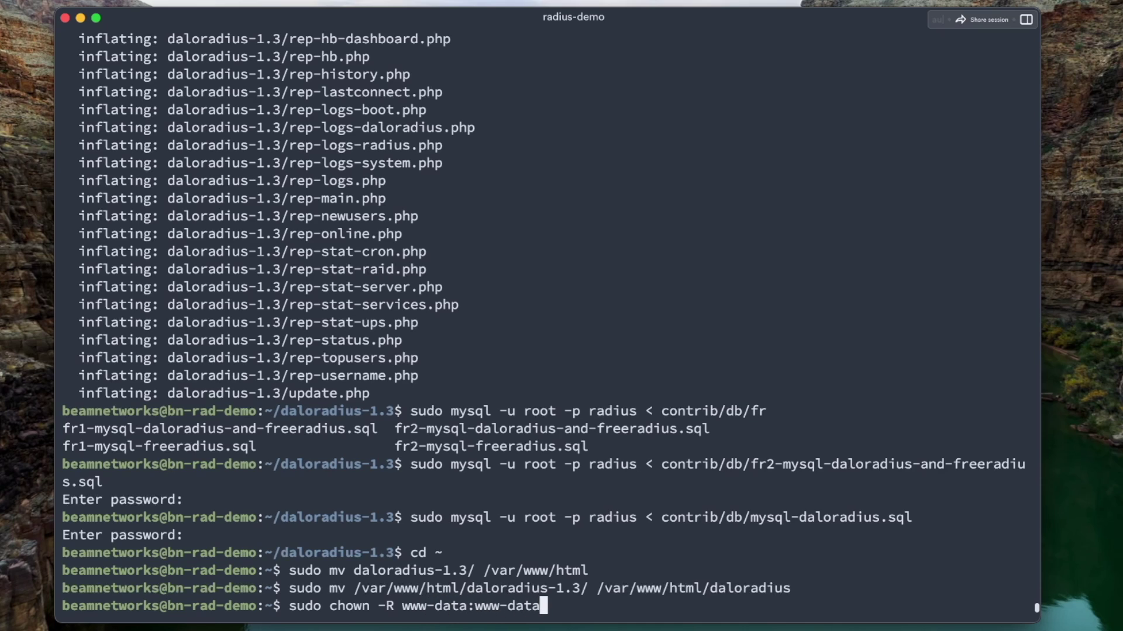
text(/var/www/html/dalo)
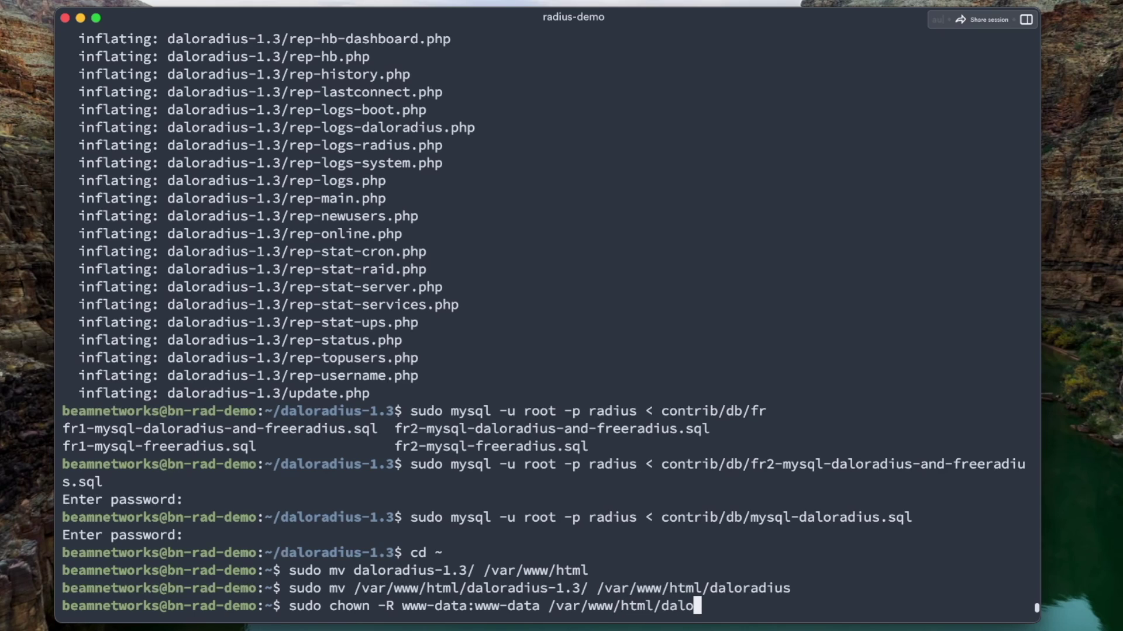
text(radius)
key(Return)
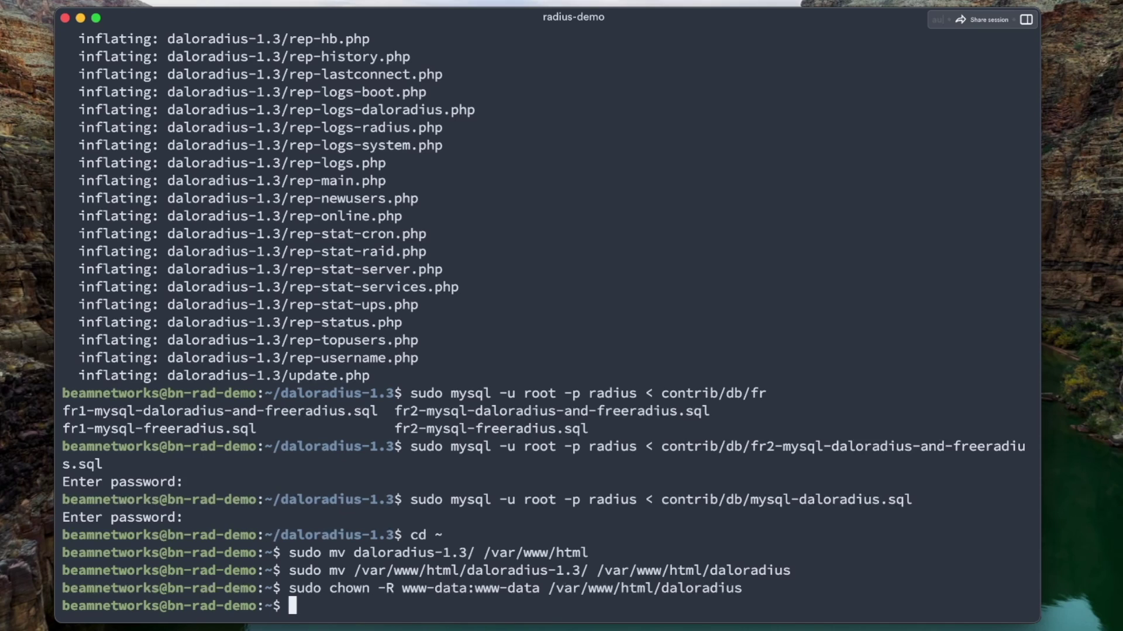
text(sudo cp /var/www/html/daloradius/library/daloradius.conf.php.sample /var/www/html/daloradius/library/daloradius.conf.php)
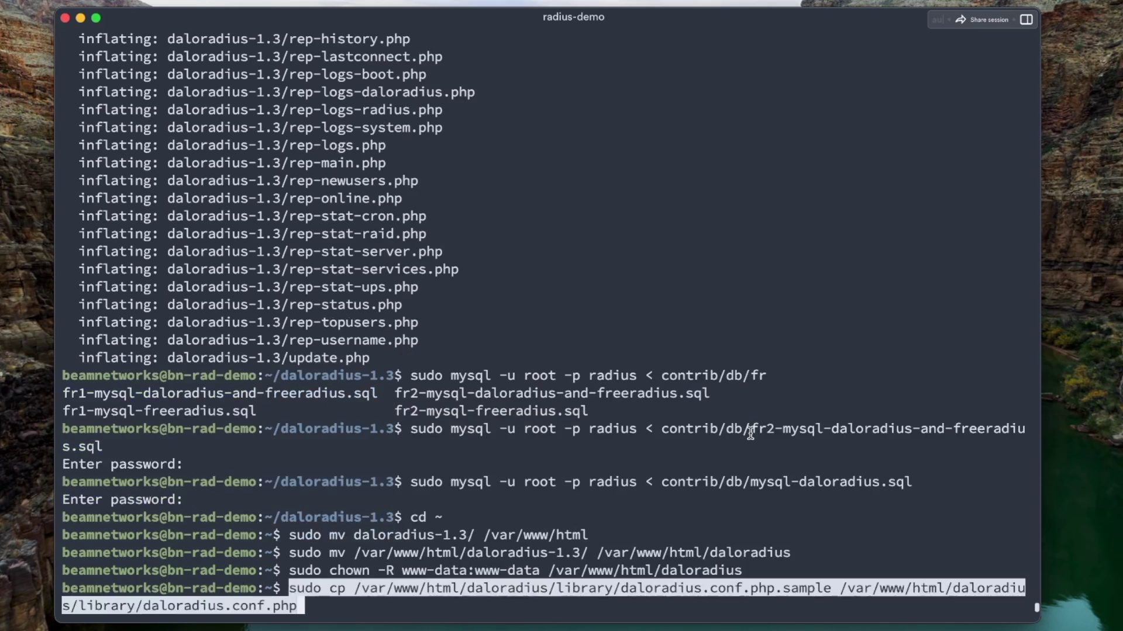
key(Return)
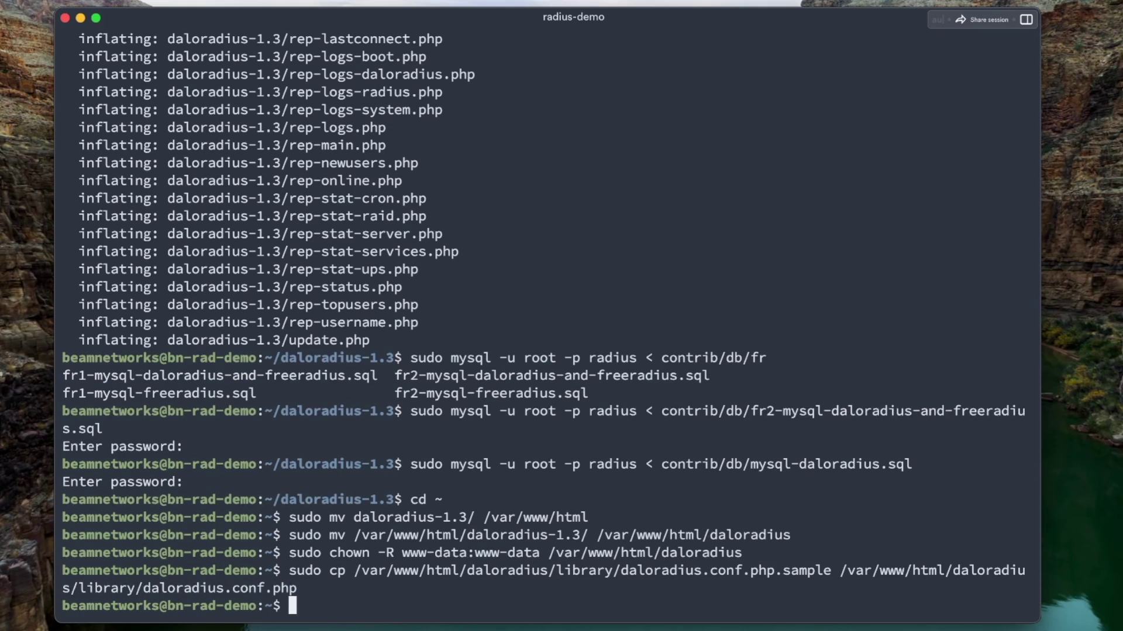
Set daloradius.conf.php permissions to 664 and open it in nano
text(sudo chmod )
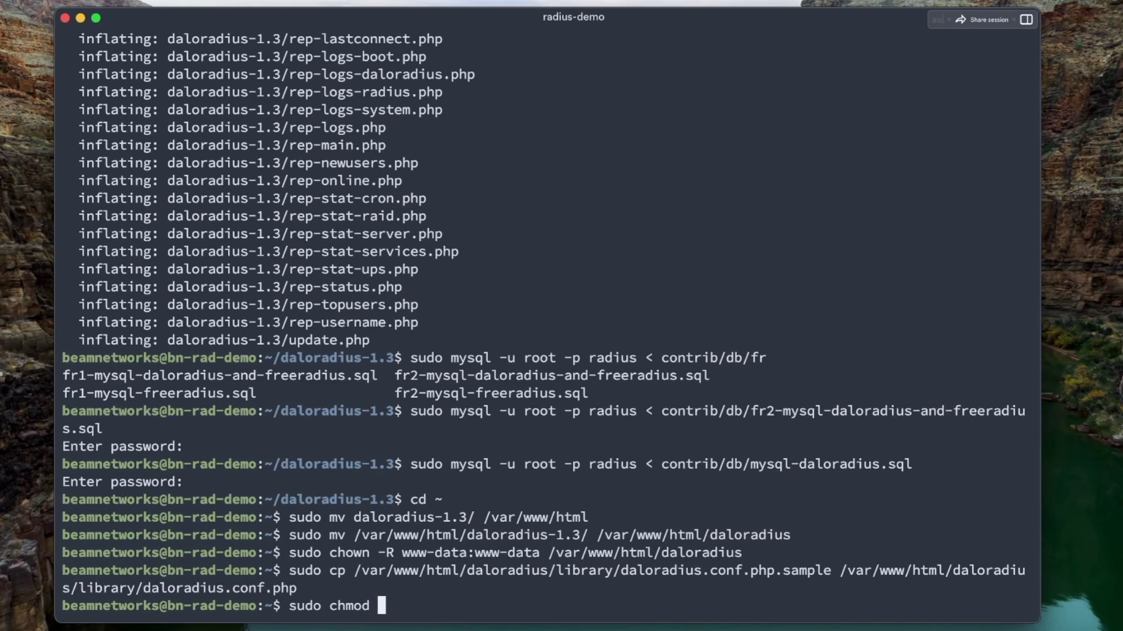
text(664)
double_click(853, 570)
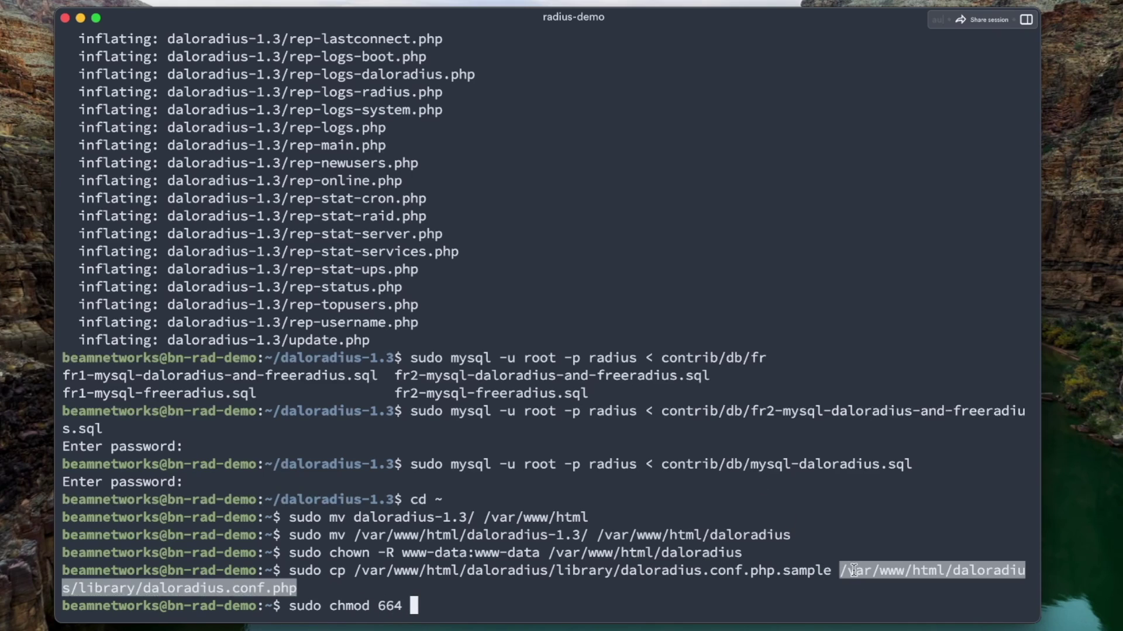
key(super+c)
key(super+v)
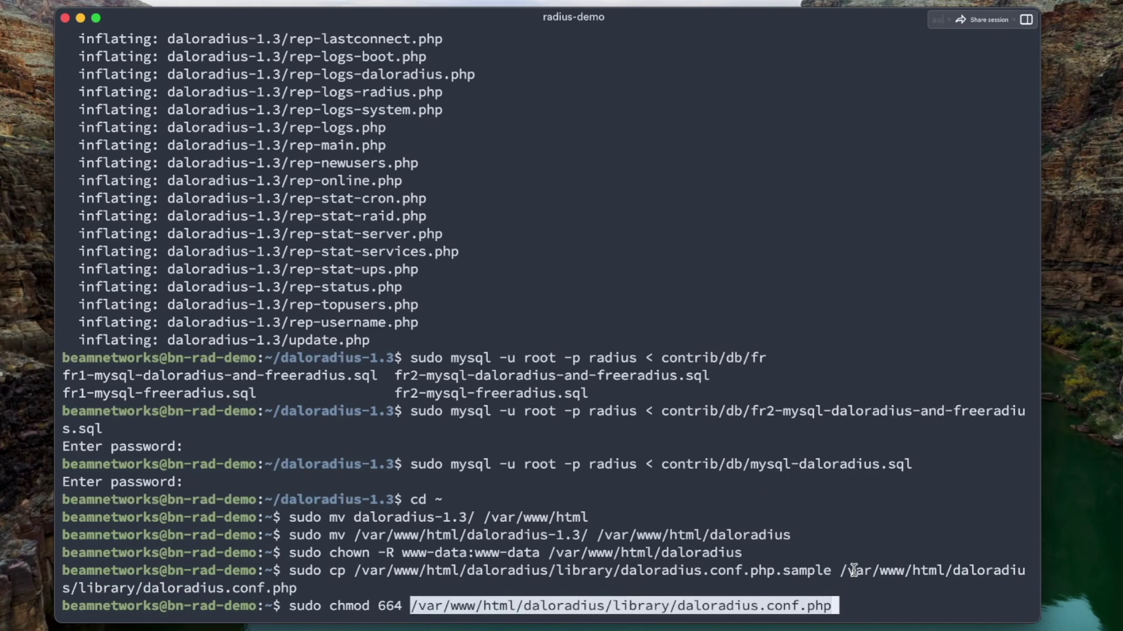
key(Return)
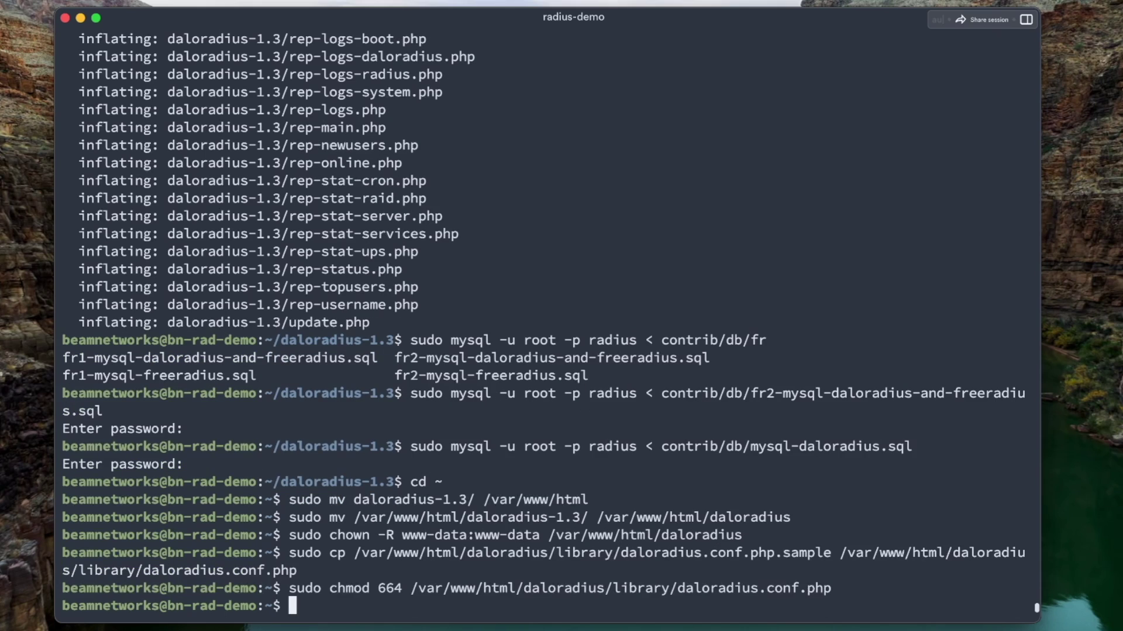
text(sudo nano)
key(super+v)
key(Return)
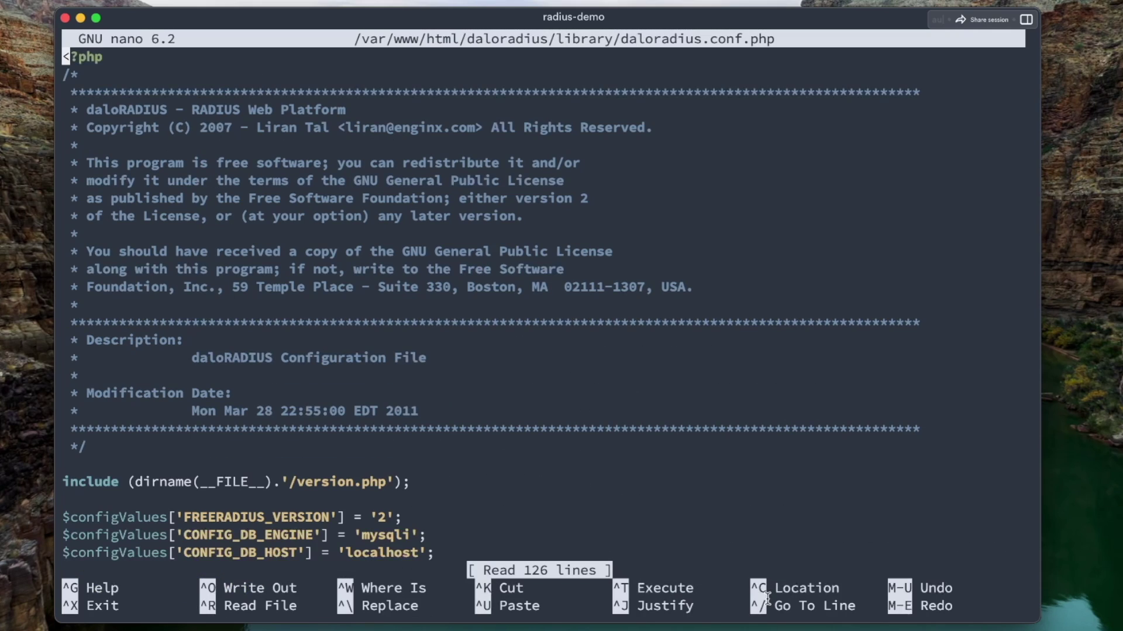
Fill in the database password in the CONFIG_DB_PASS setting
scroll(686, 429, down, 13)
scroll(686, 429, down, 11)
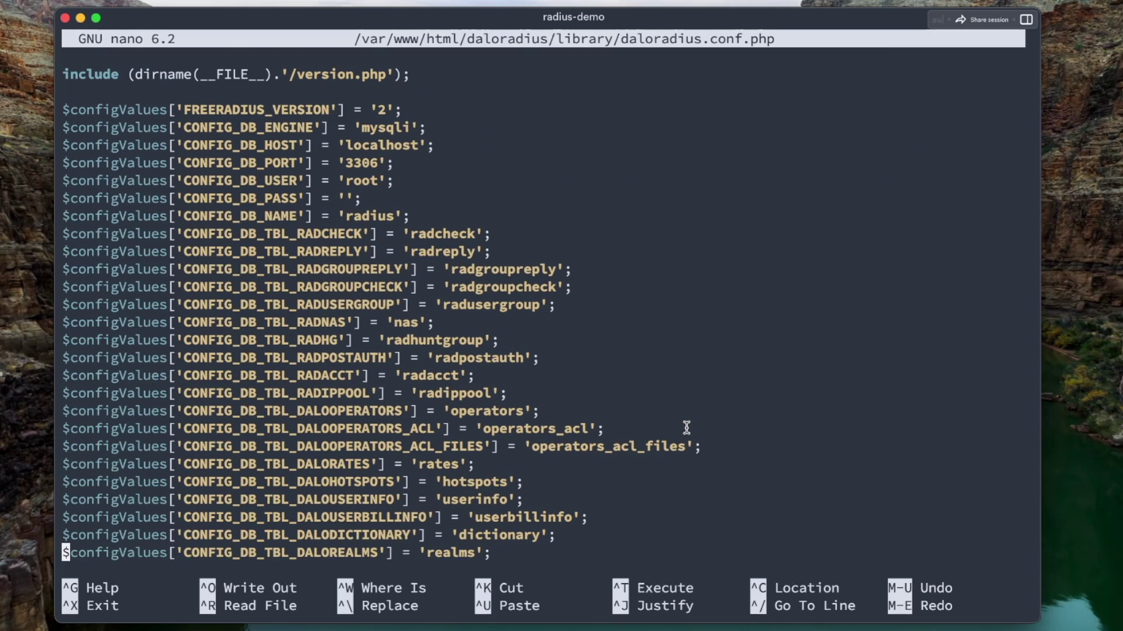
drag(430, 214, 431, 371)
scroll(544, 244, up, 10)
key(Down)
key(Down)
key(Down)
key(Left)
key(Down)
key(Left)
key(Left)
text(password)
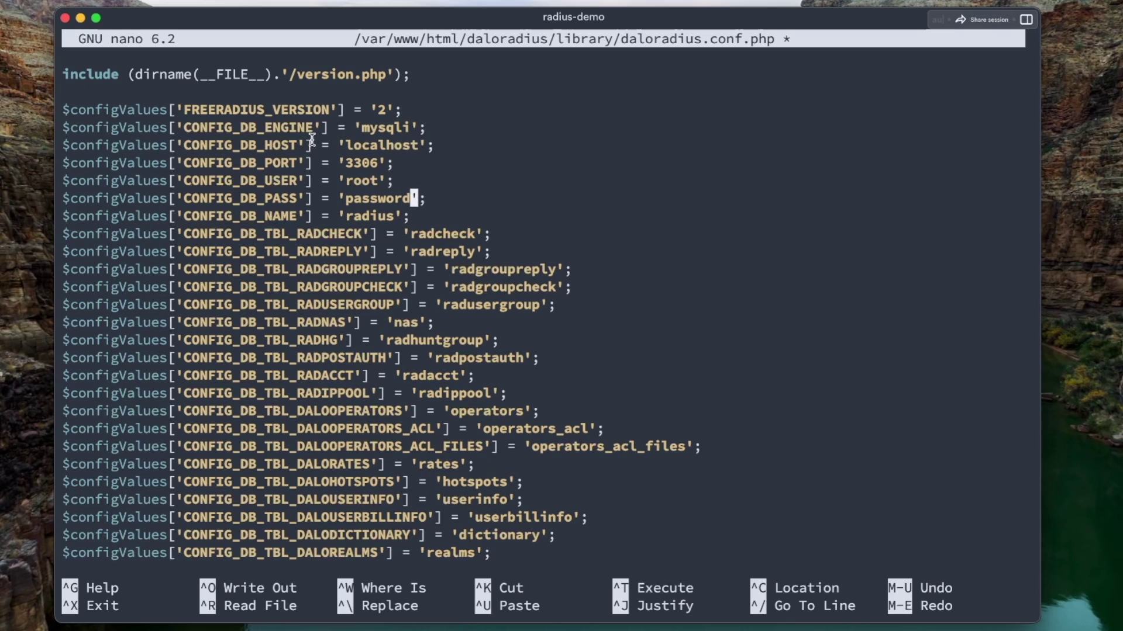
Change CONFIG_DB_USER from root to radius
drag(312, 141, 499, 141)
drag(331, 164, 474, 165)
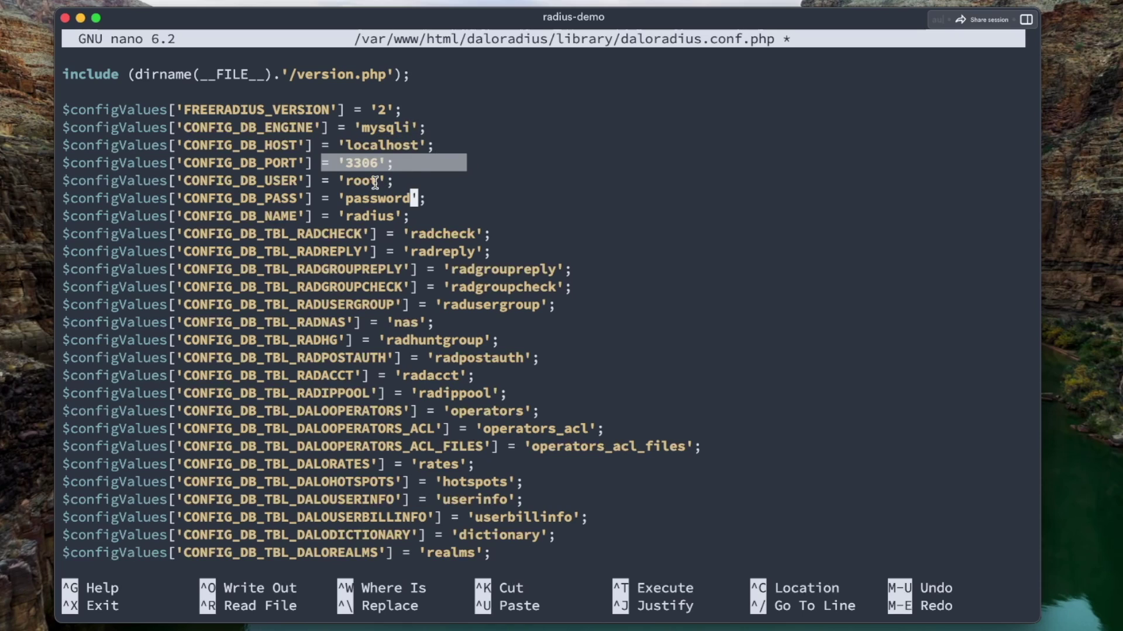
drag(331, 182, 507, 187)
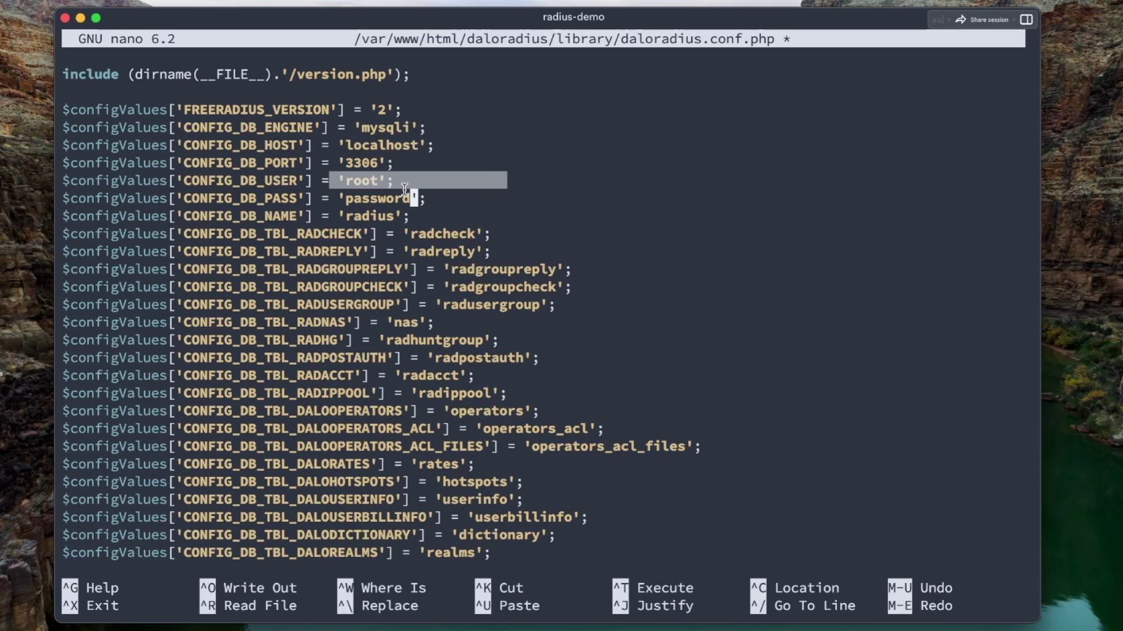
key(Up)
key(Left)
key(Left)
key(BackSpace)
key(BackSpace)
key(BackSpace)
text(adius)
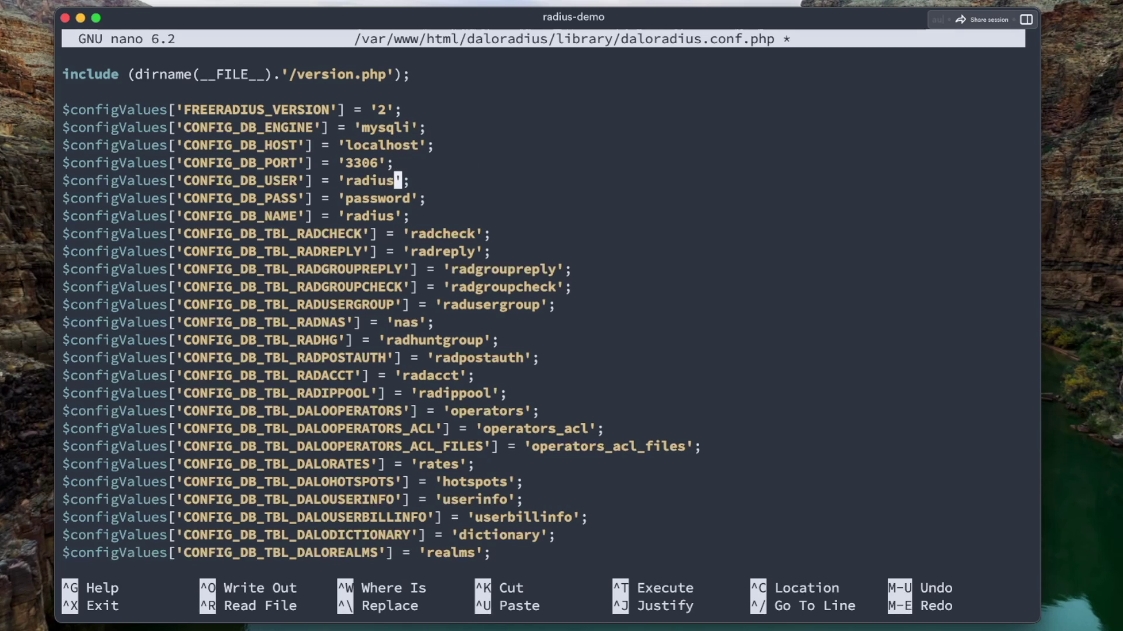
Change CONFIG_DB_ENGINE from mysqli to mysql and save the file
key(Up)
key(Up)
key(Up)
key(Right)
key(Right)
key(BackSpace)
key(ctrl+x)
key(y)
key(Return)
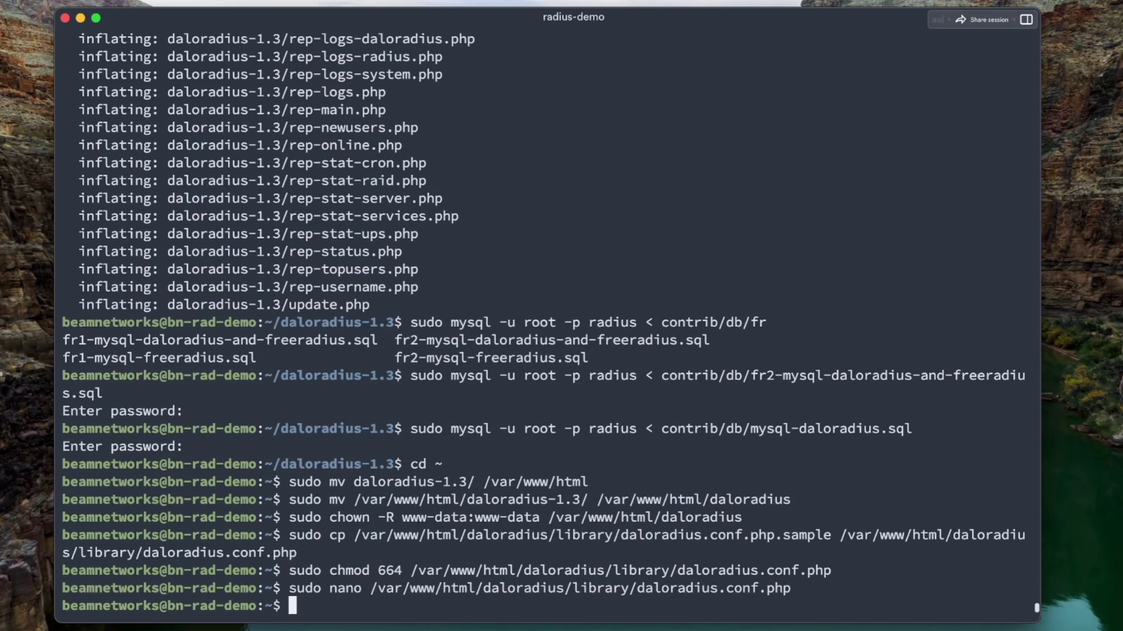
Restart freeradius.service and apache2.service with systemctl
text(sudo sys)
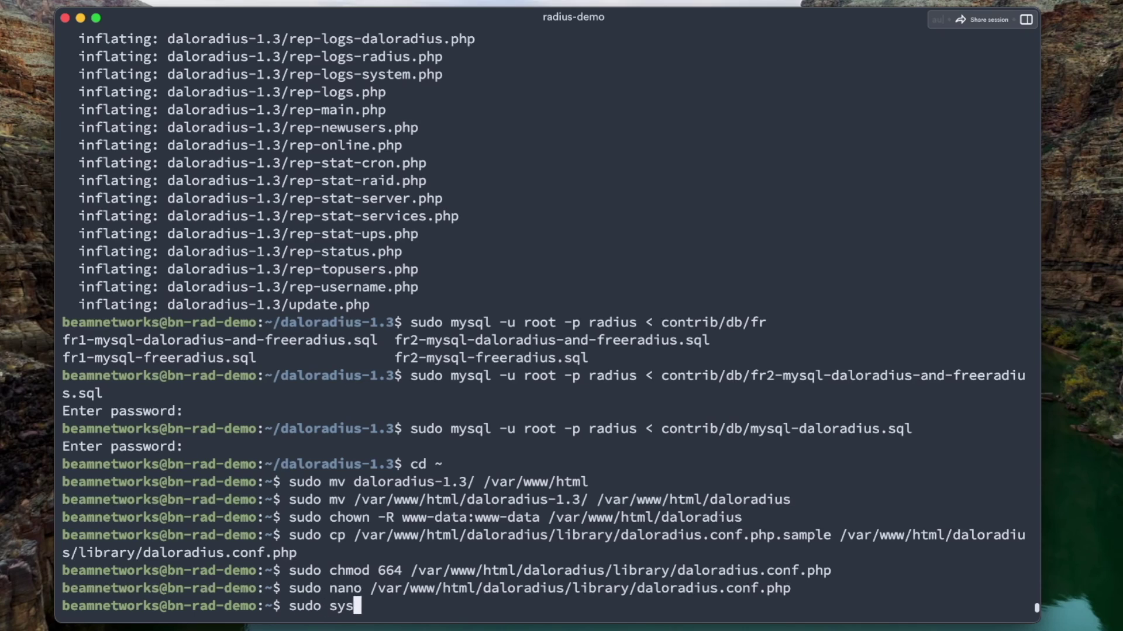
text(temctl restart free)
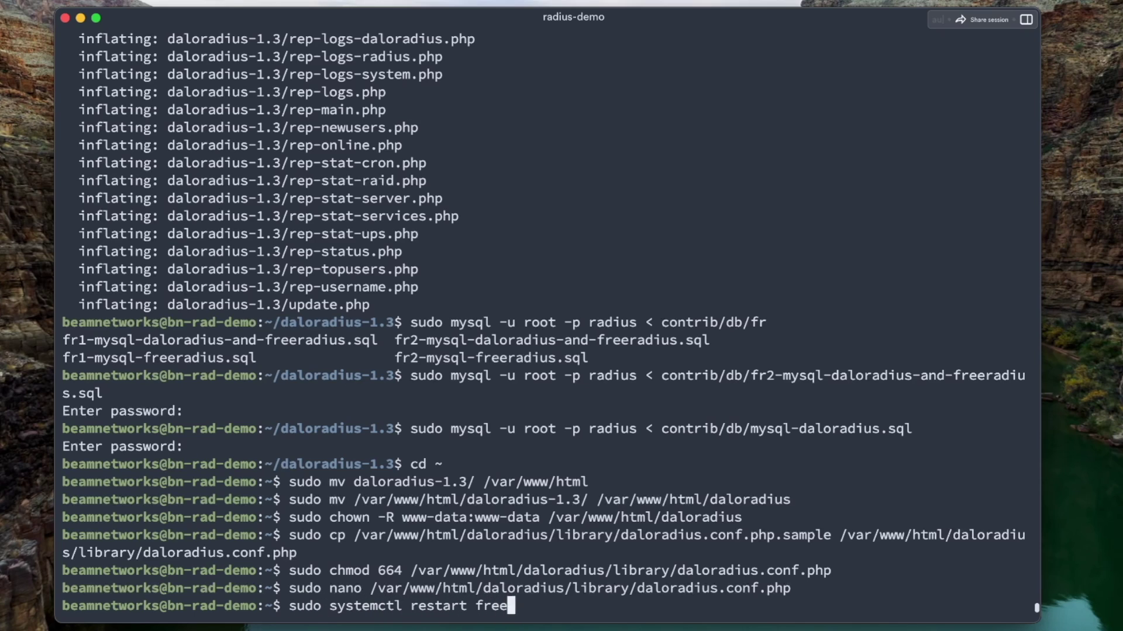
key(Tab)
text(apa)
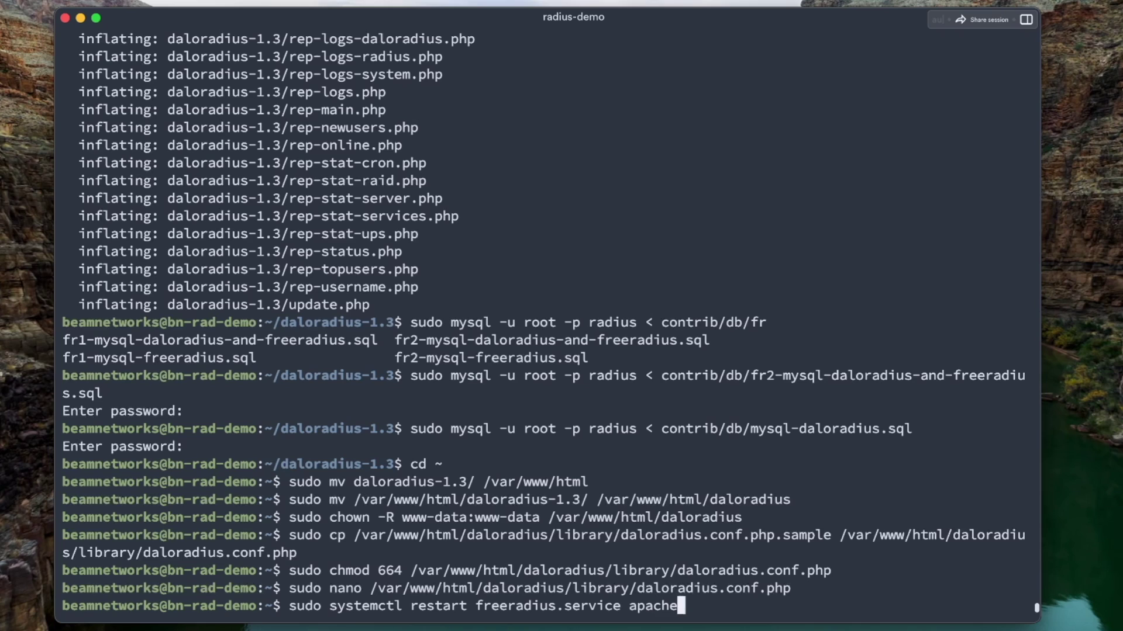
text(2.service)
key(Return)
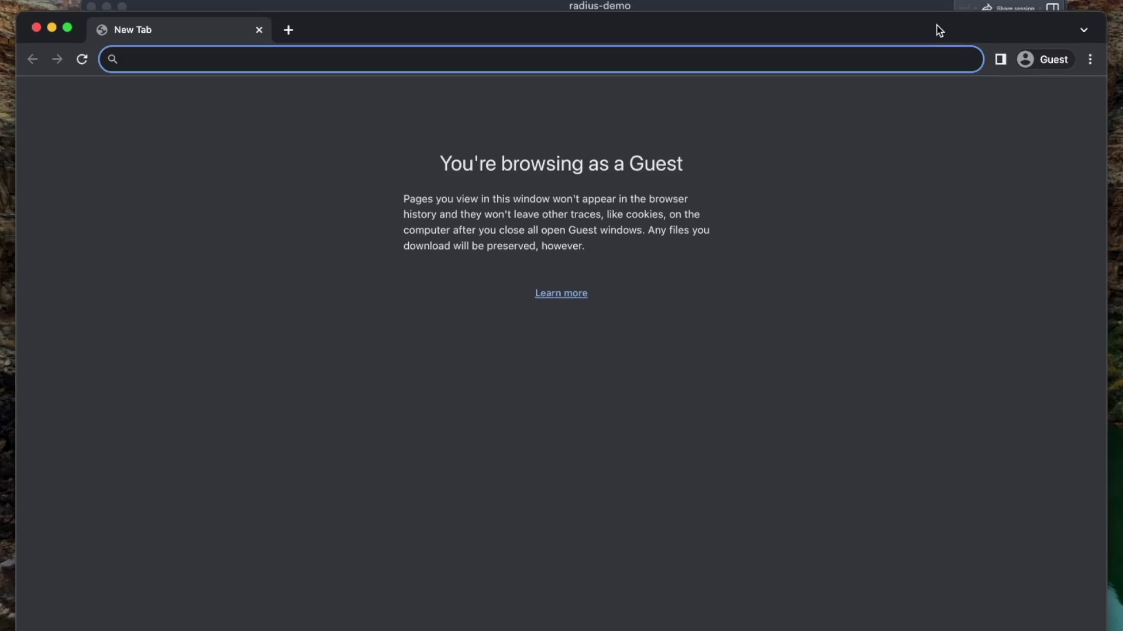
List network addresses with 'ip a' and copy the server IP 10.141.2.25
click(924, 11)
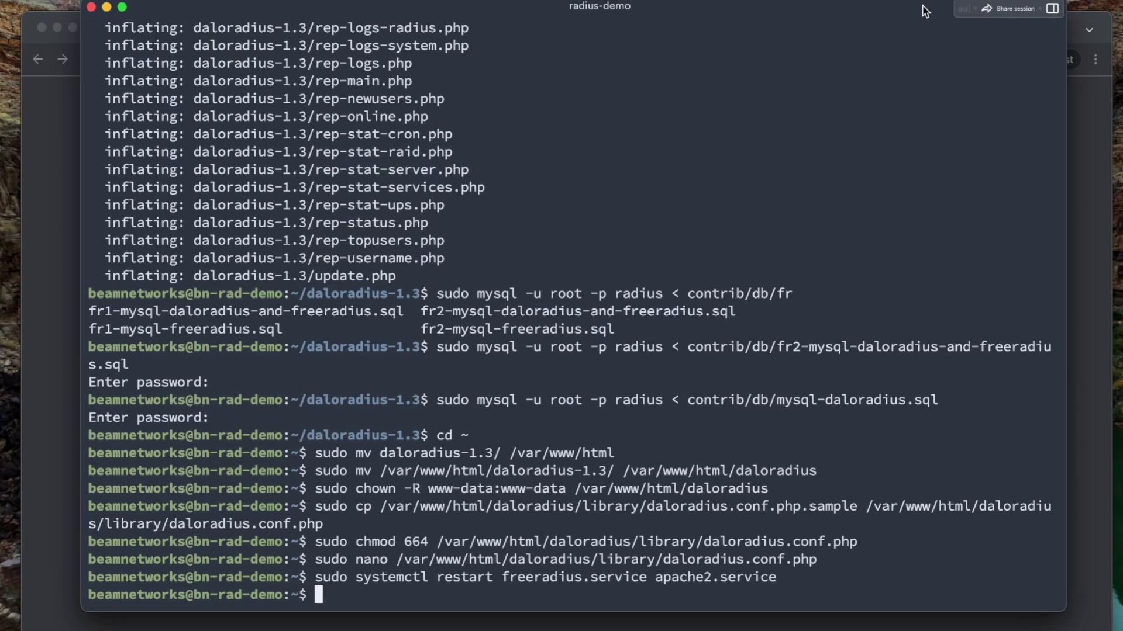
text(ip a)
key(Return)
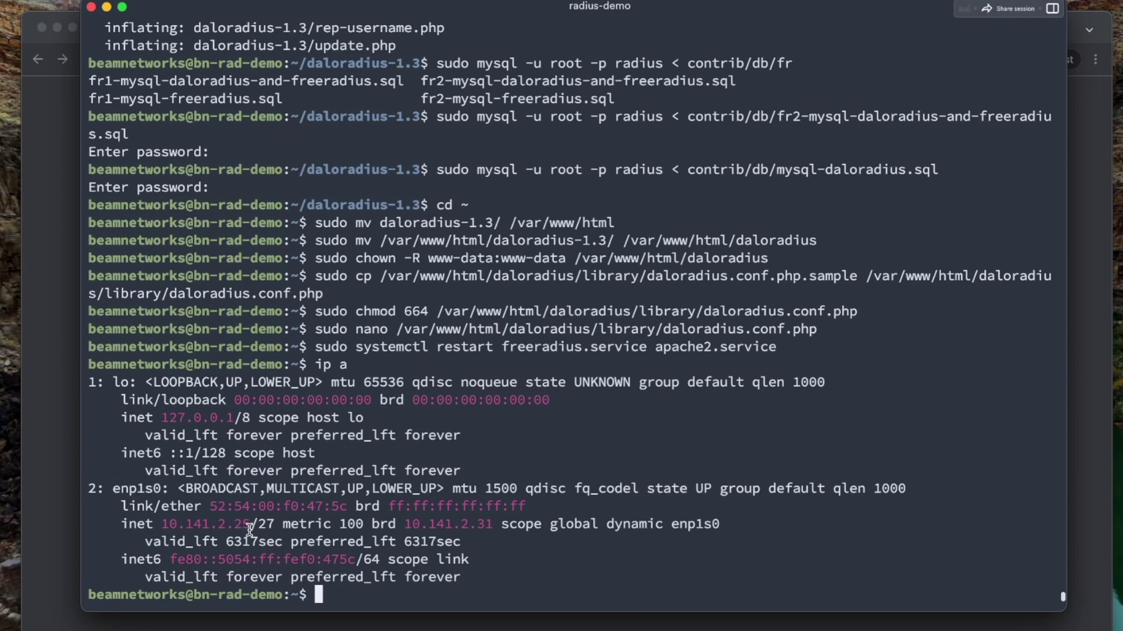
drag(250, 529, 161, 529)
Load 10.141.2.25/daloradius in the browser and enter the admin password
click(31, 450)
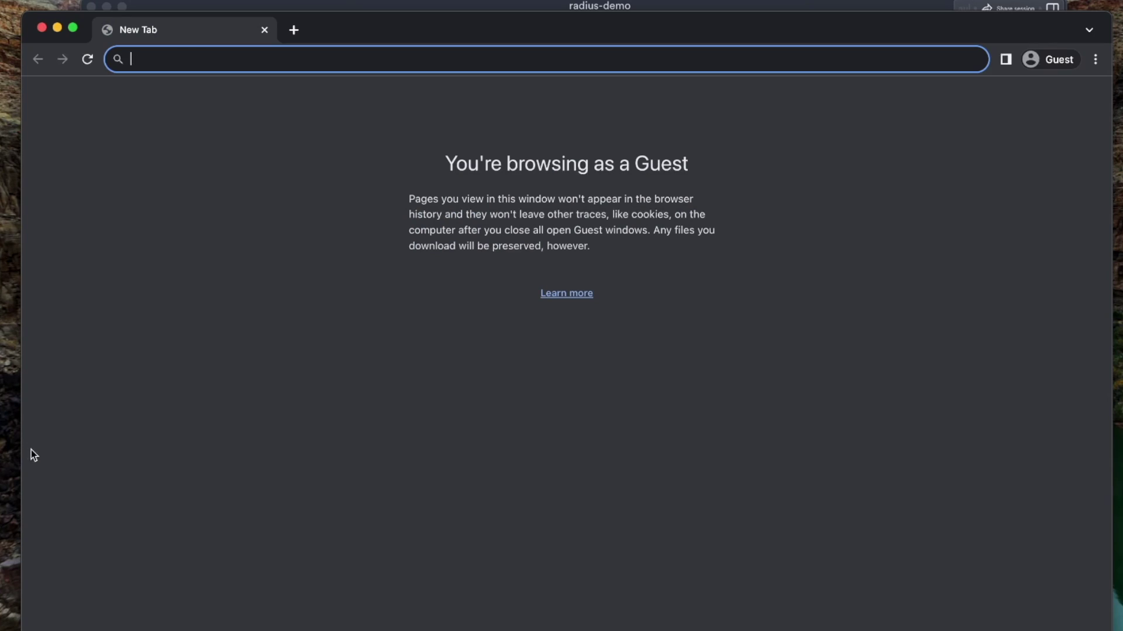
key(super+v)
text(/daloradius)
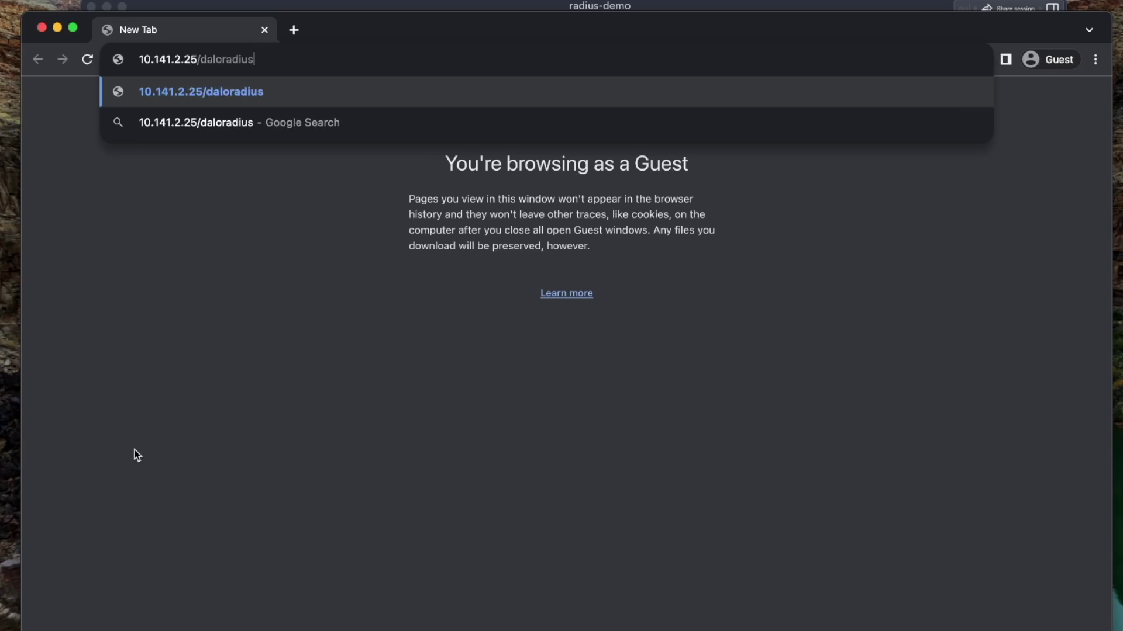
key(Return)
key(Tab)
text(rad)
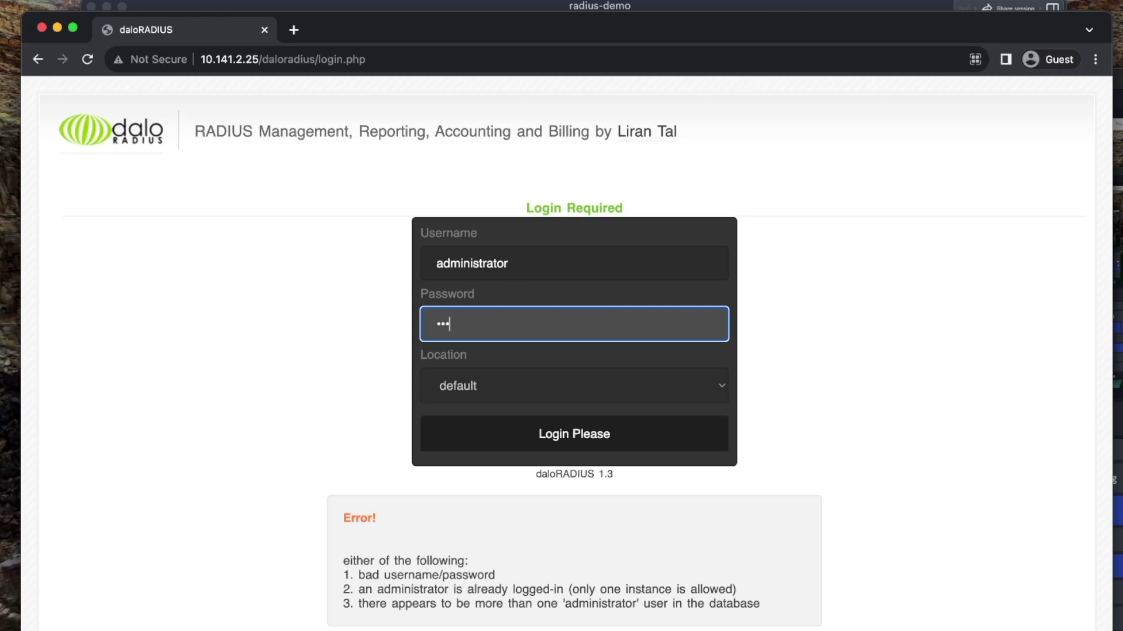
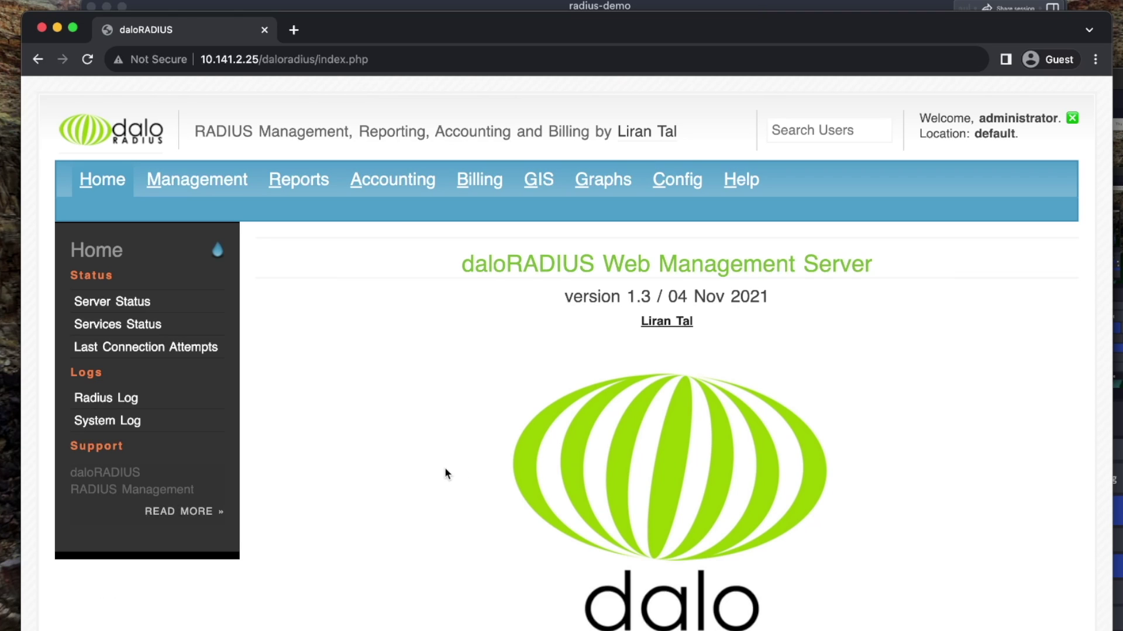
Open the empty New NAS Record form under Management > Nas
click(206, 189)
click(261, 209)
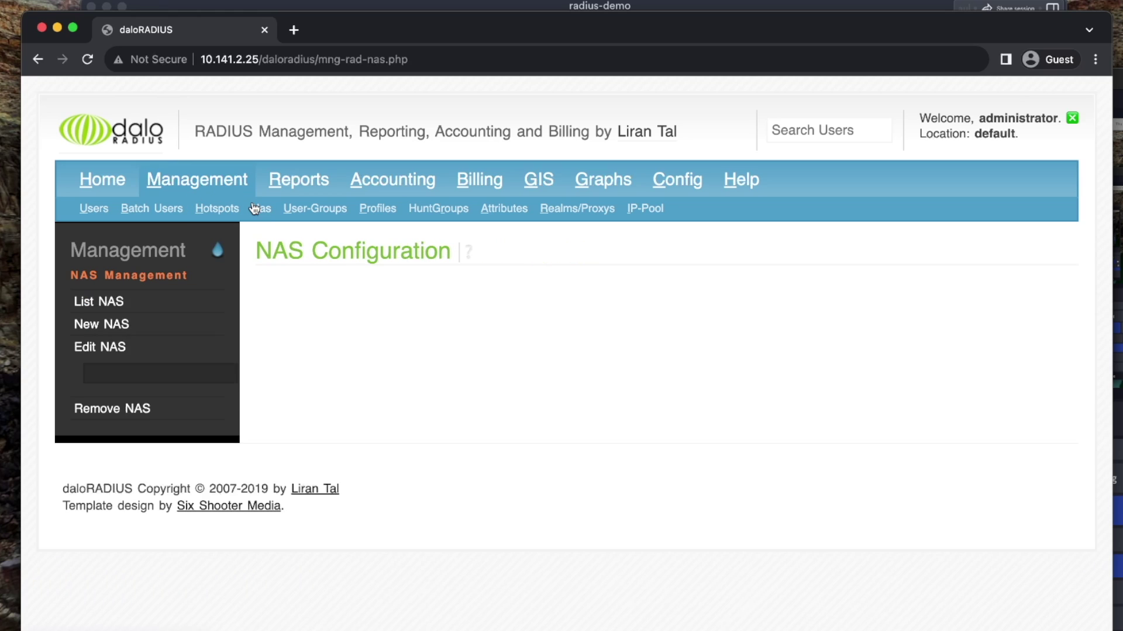
click(113, 325)
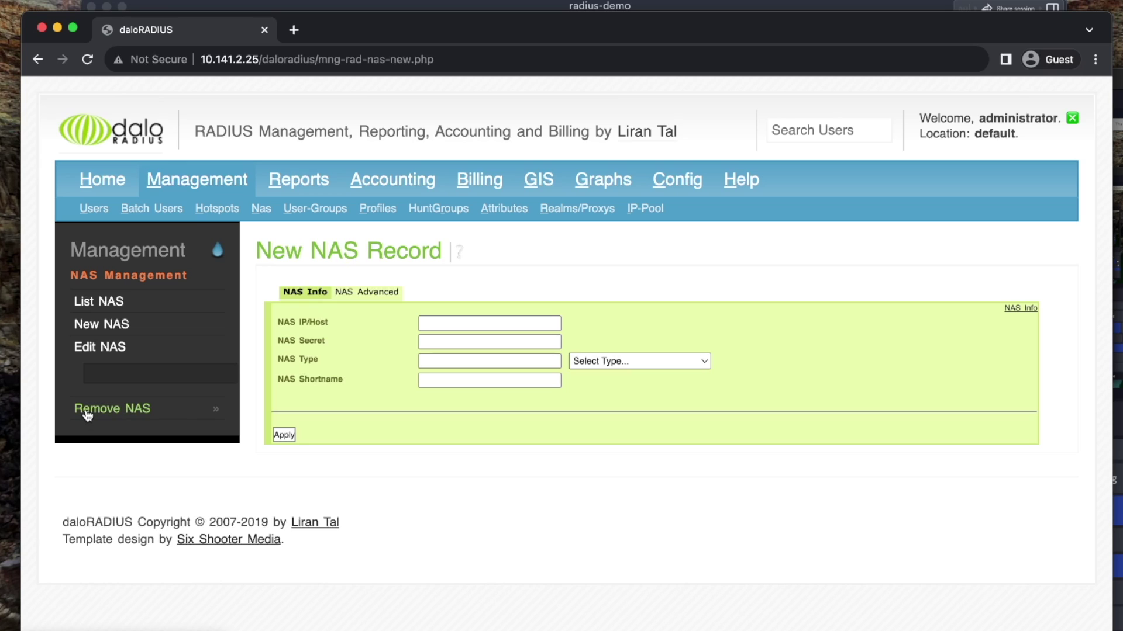
click(97, 208)
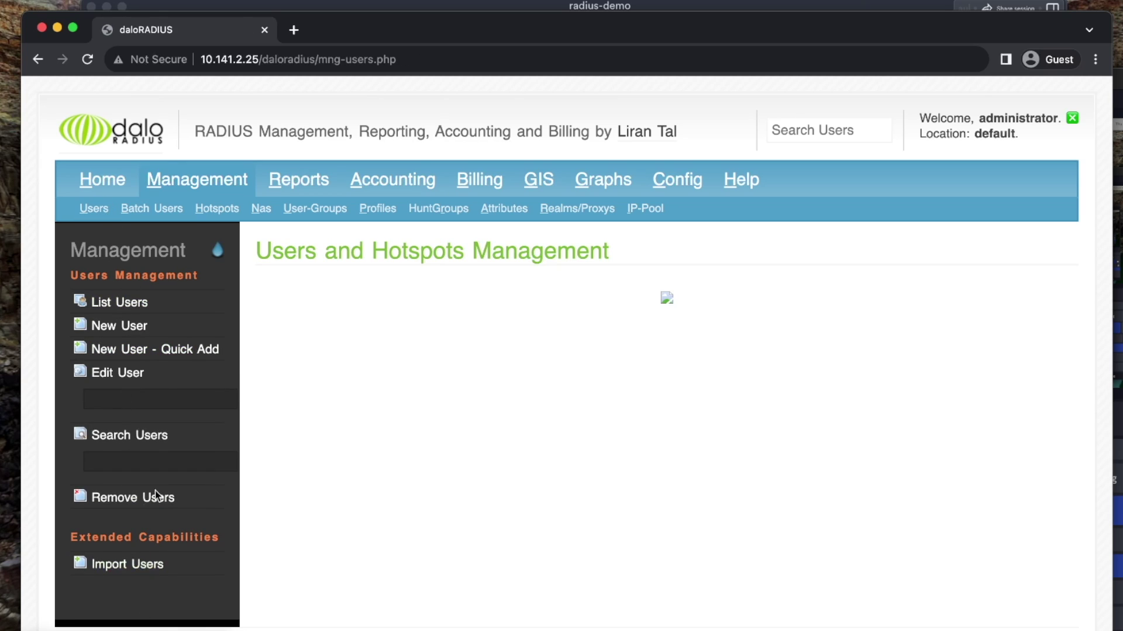
click(259, 210)
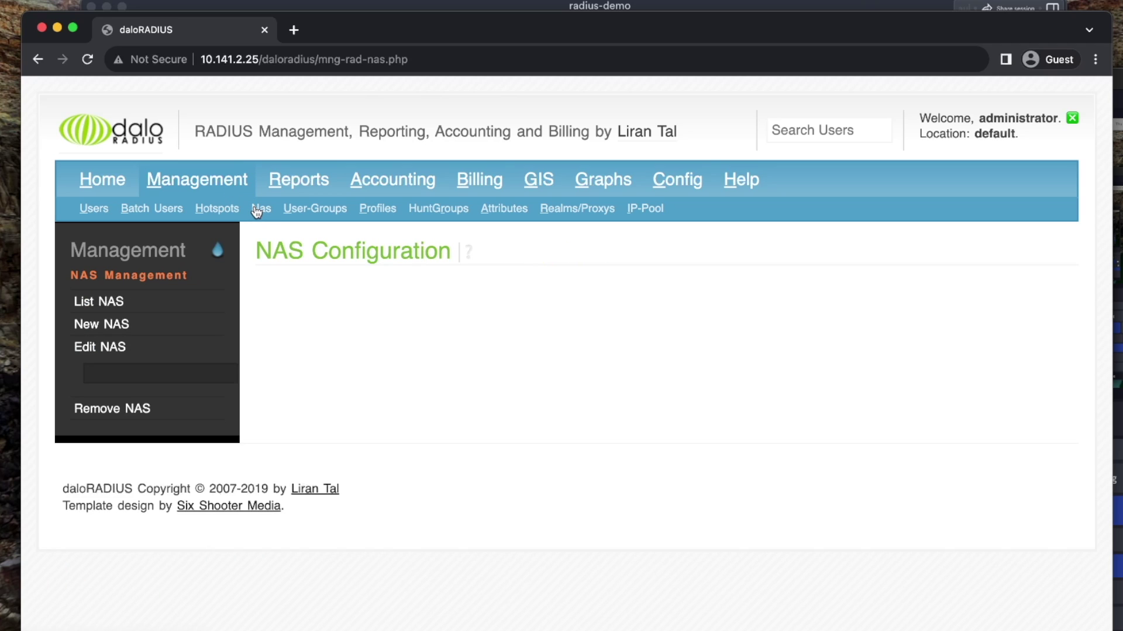
click(110, 325)
Set the new NAS type to 'other', shortname 'router', and enter a shared secret
click(539, 330)
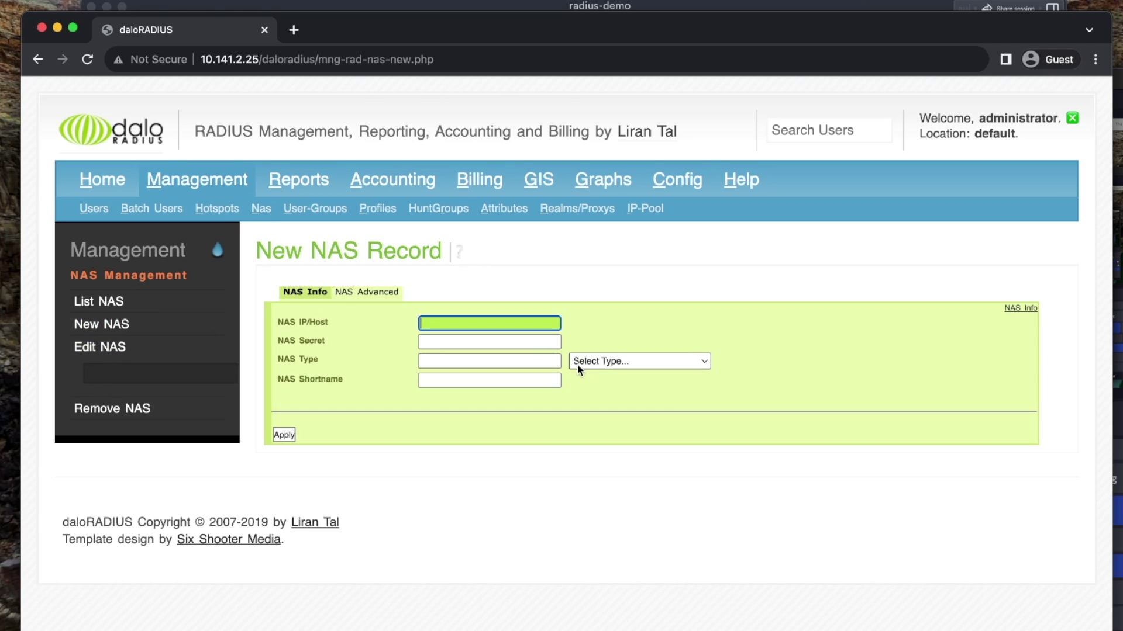
click(578, 364)
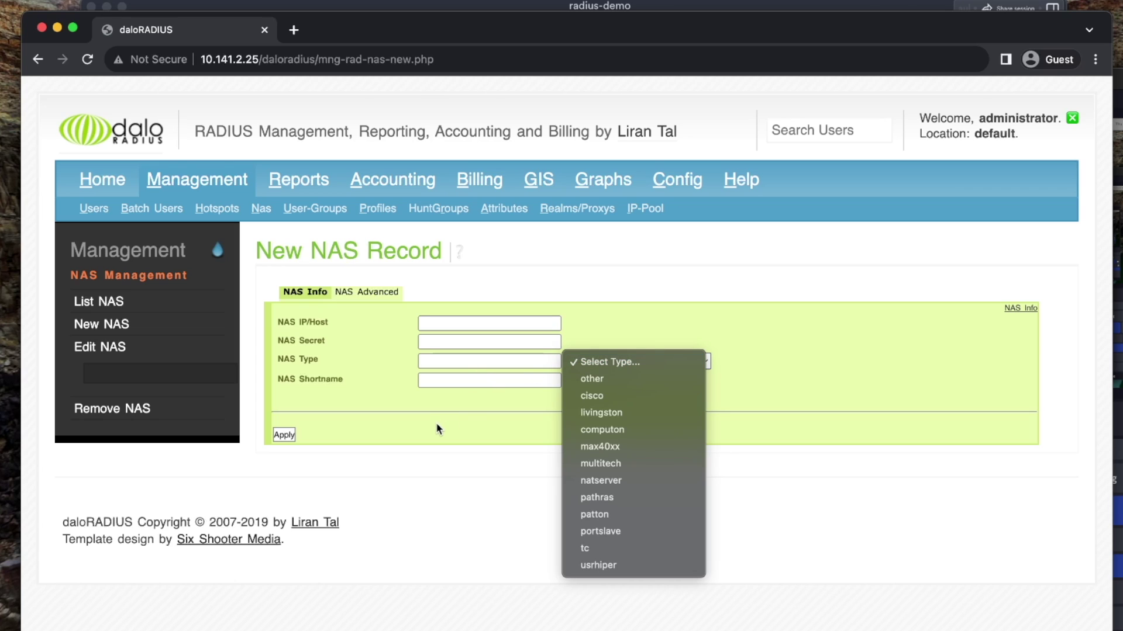
click(599, 373)
click(537, 382)
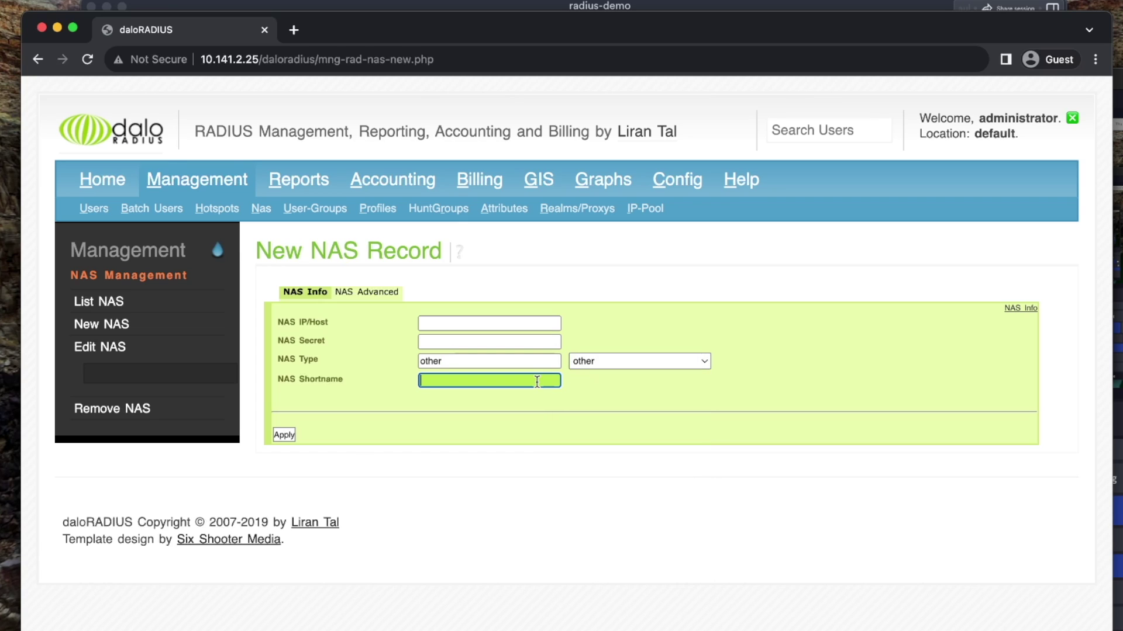
text(router)
click(532, 341)
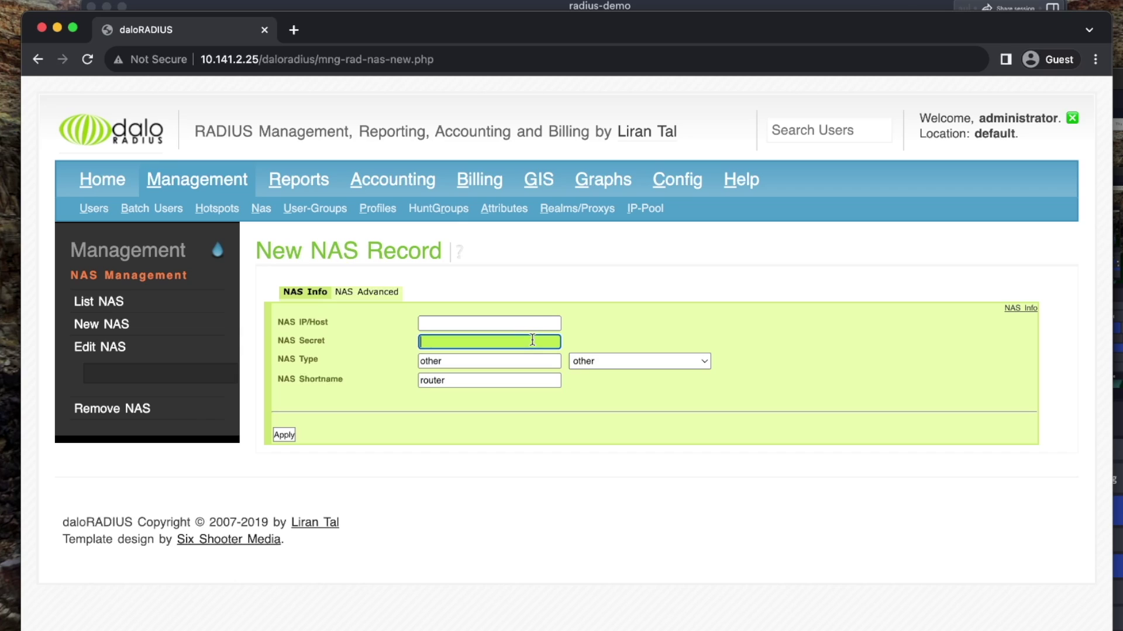
text(SuperSecret)
Copy the server's IP address 10.141.2.25 from the terminal for the NAS IP/Host
drag(274, 341, 328, 341)
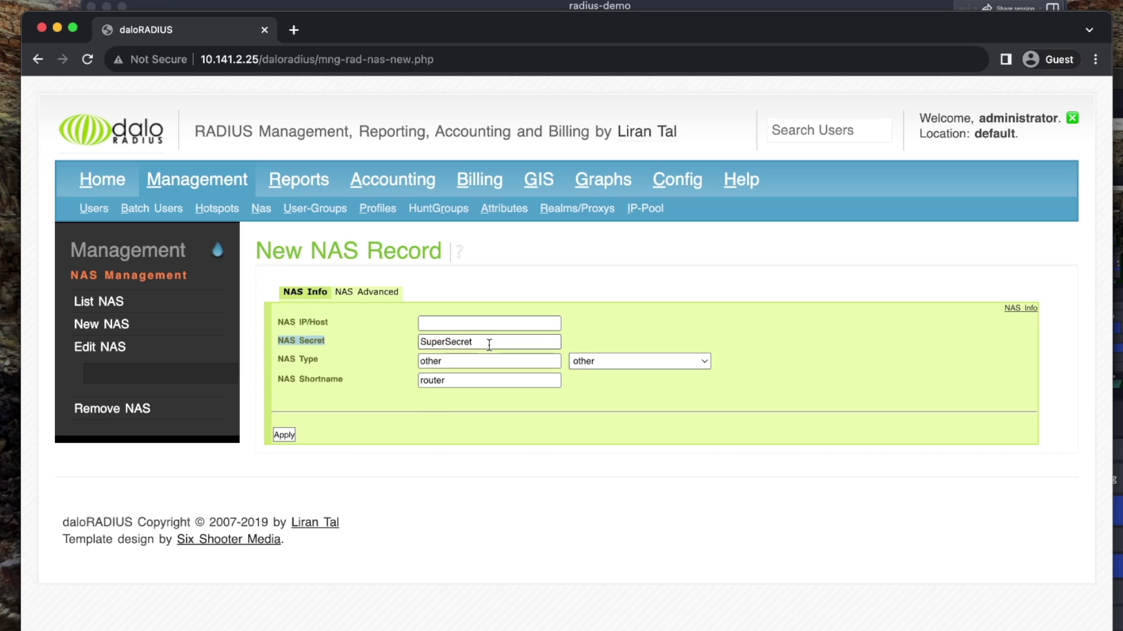
click(494, 320)
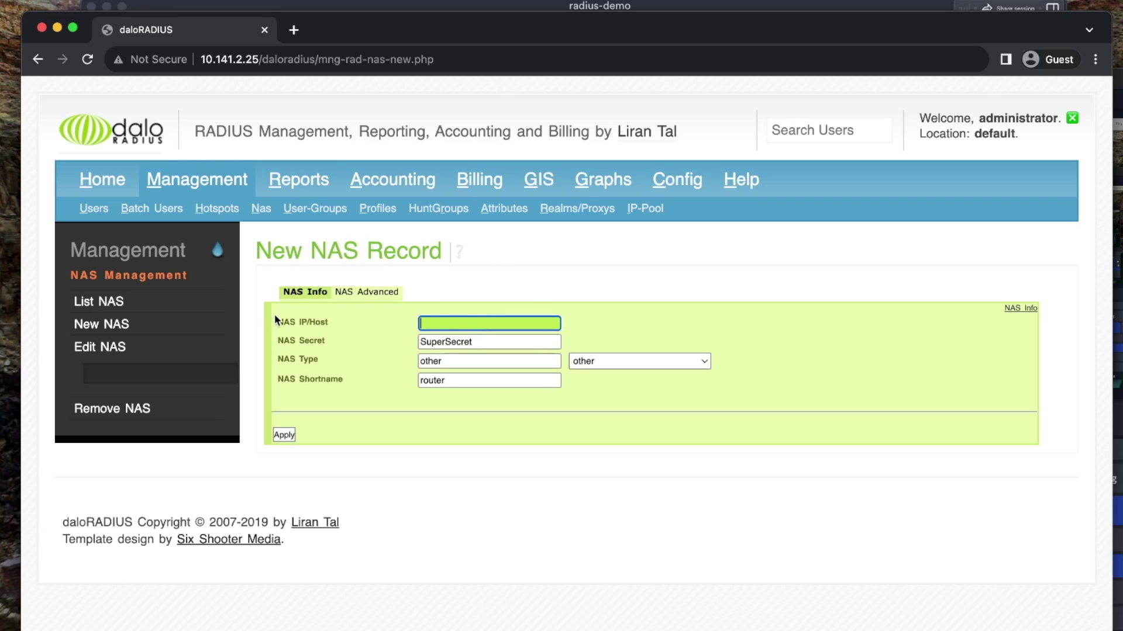
drag(328, 322, 208, 248)
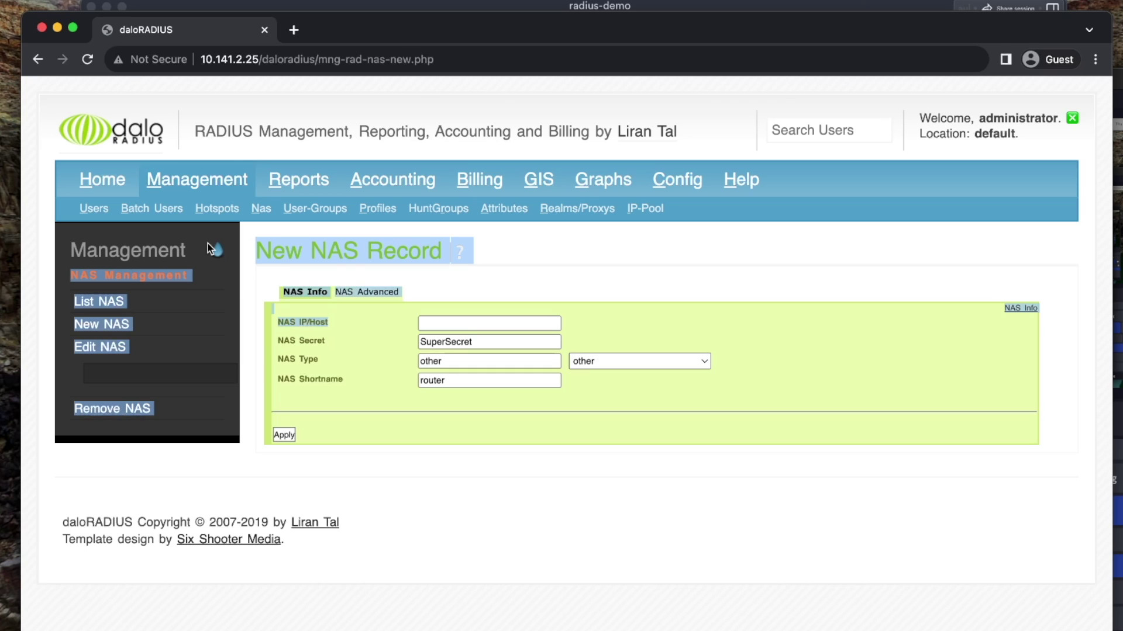
click(440, 325)
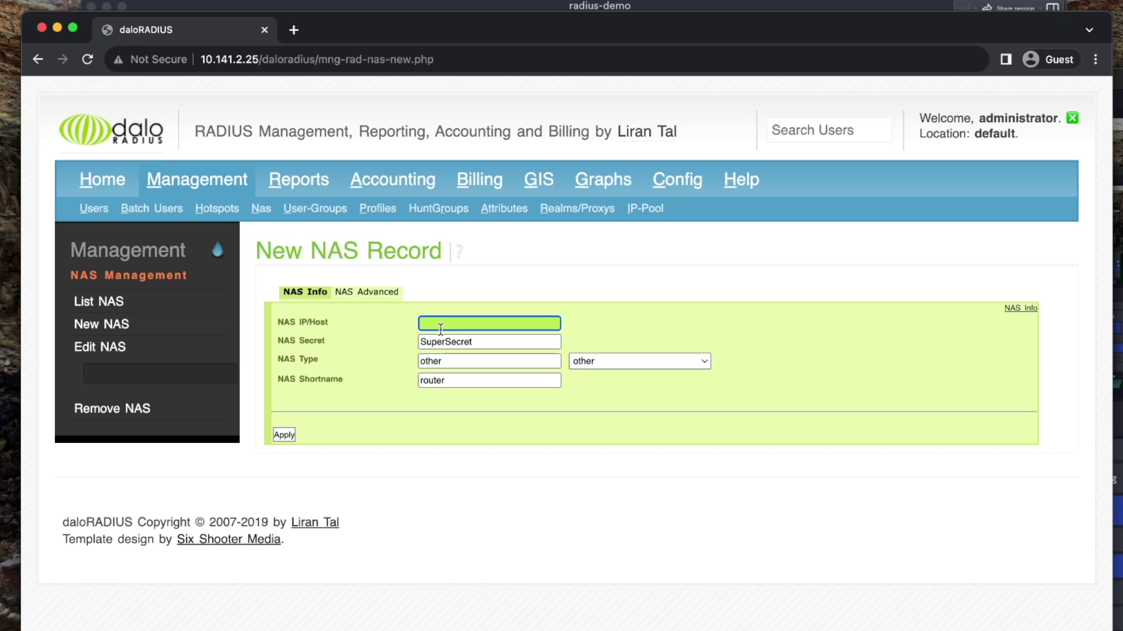
click(440, 342)
double_click(446, 341)
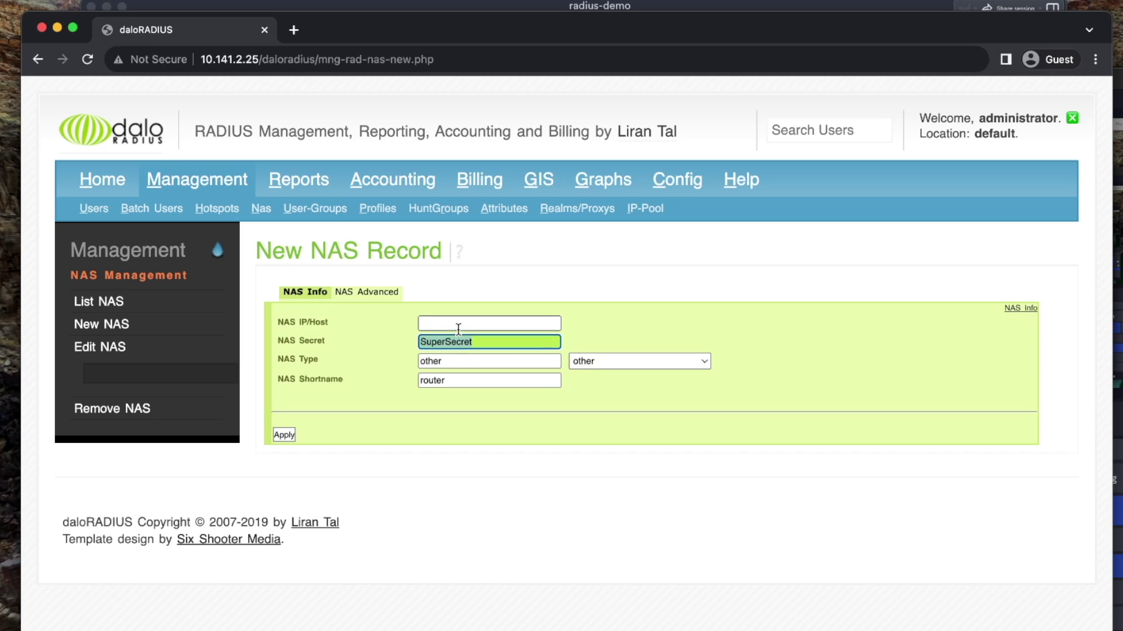
click(458, 329)
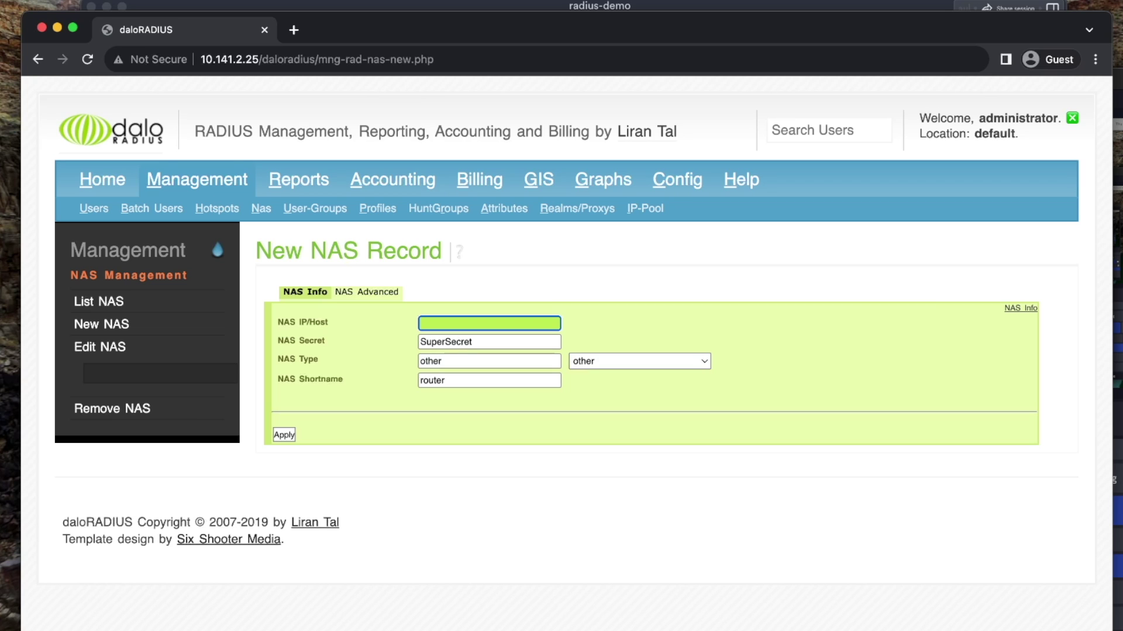
key(super+Tab)
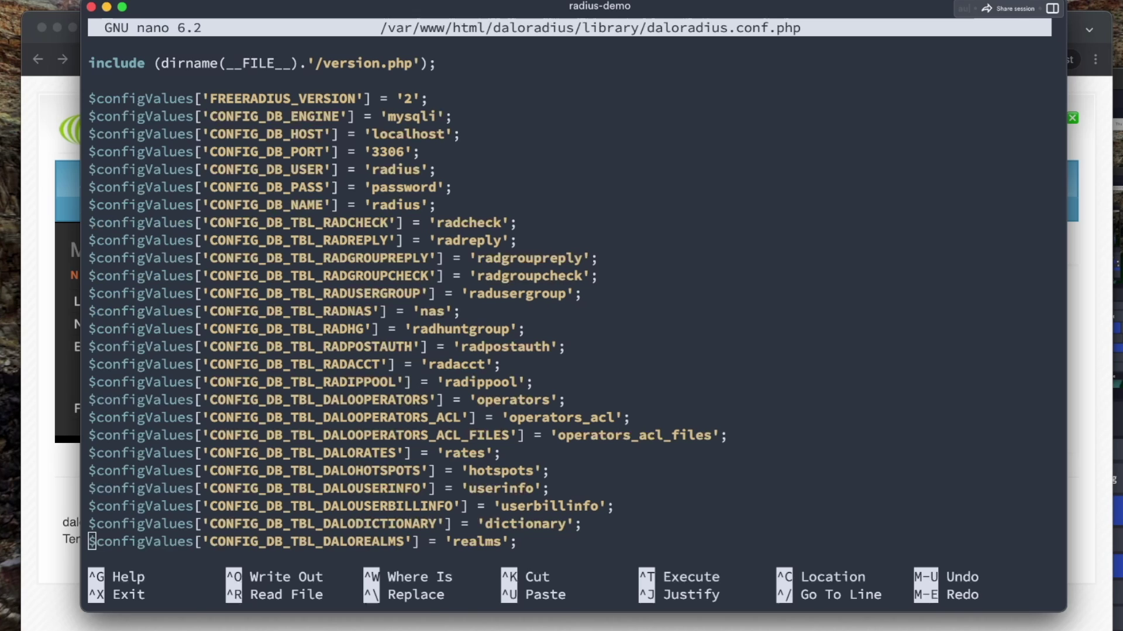
key(ctrl+x)
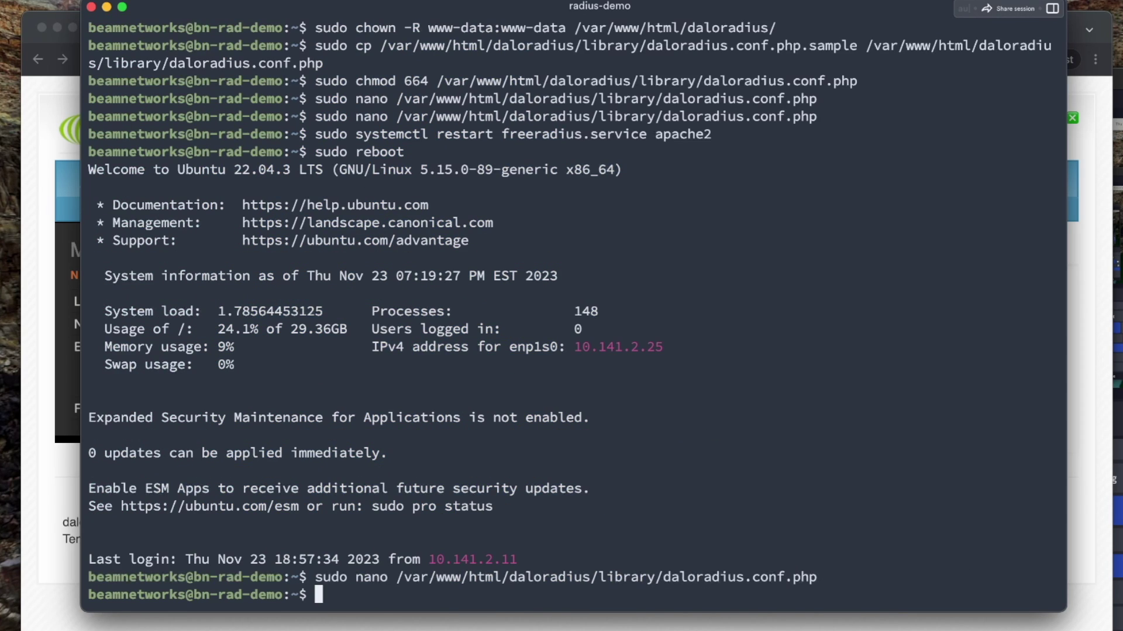
double_click(609, 348)
key(super+Tab)
Enter 10.141.2.1 as NAS IP/Host, save the router NAS, and check the NAS list
key(super+v)
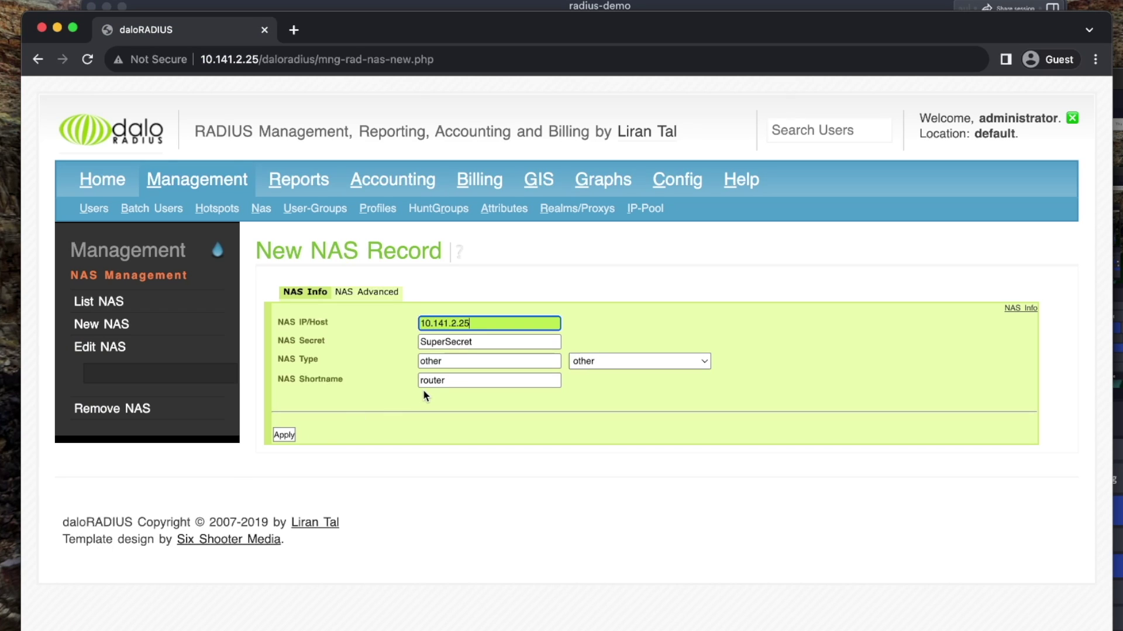
key(BackSpace)
key(BackSpace)
text(1)
click(284, 435)
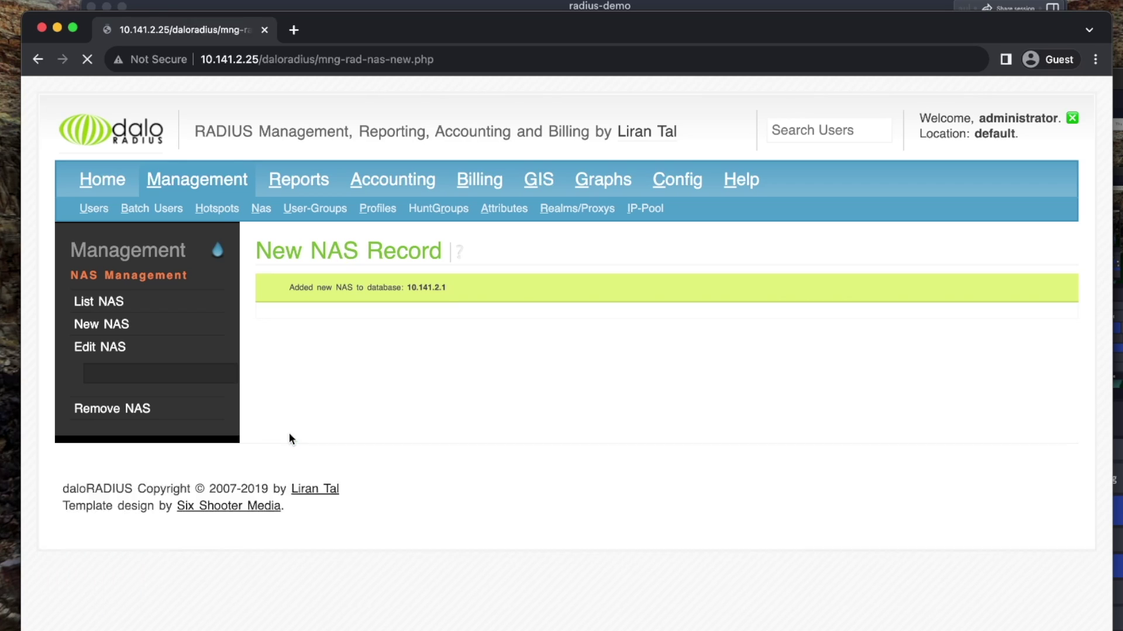
click(88, 304)
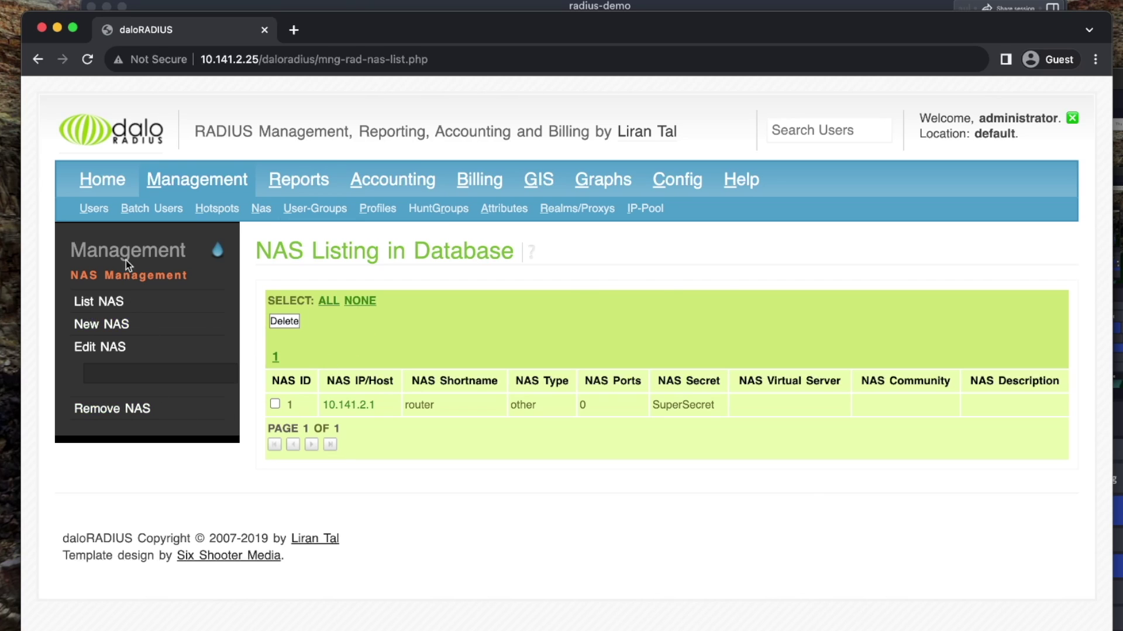
click(114, 182)
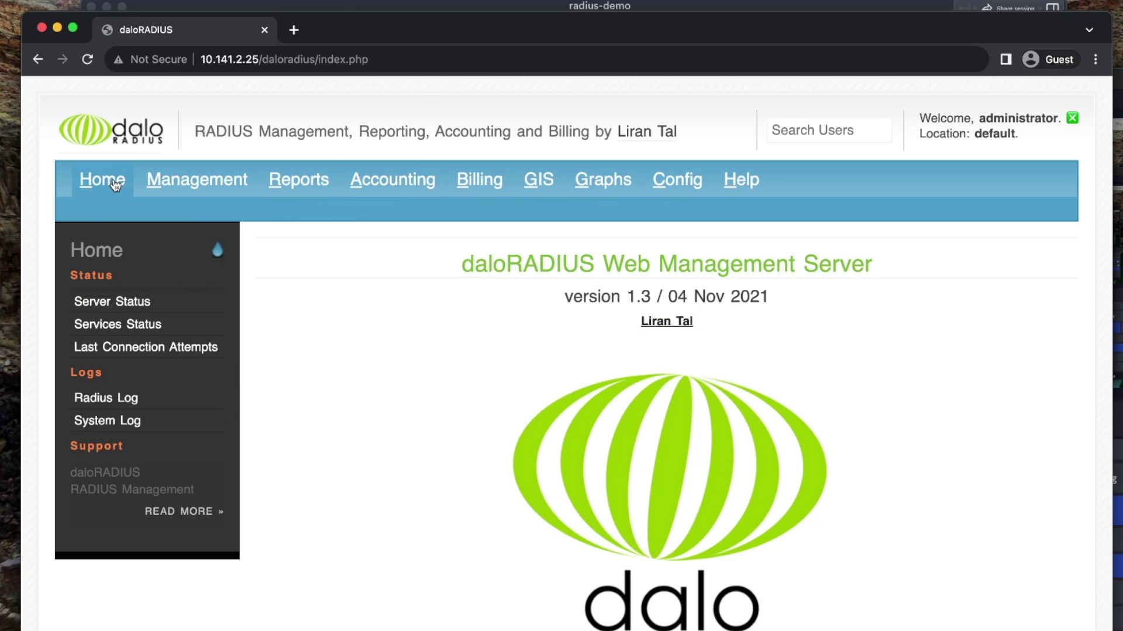
Duplicate the daloRADIUS-Disabled-Users profile as a new profile named 'admin'
click(206, 192)
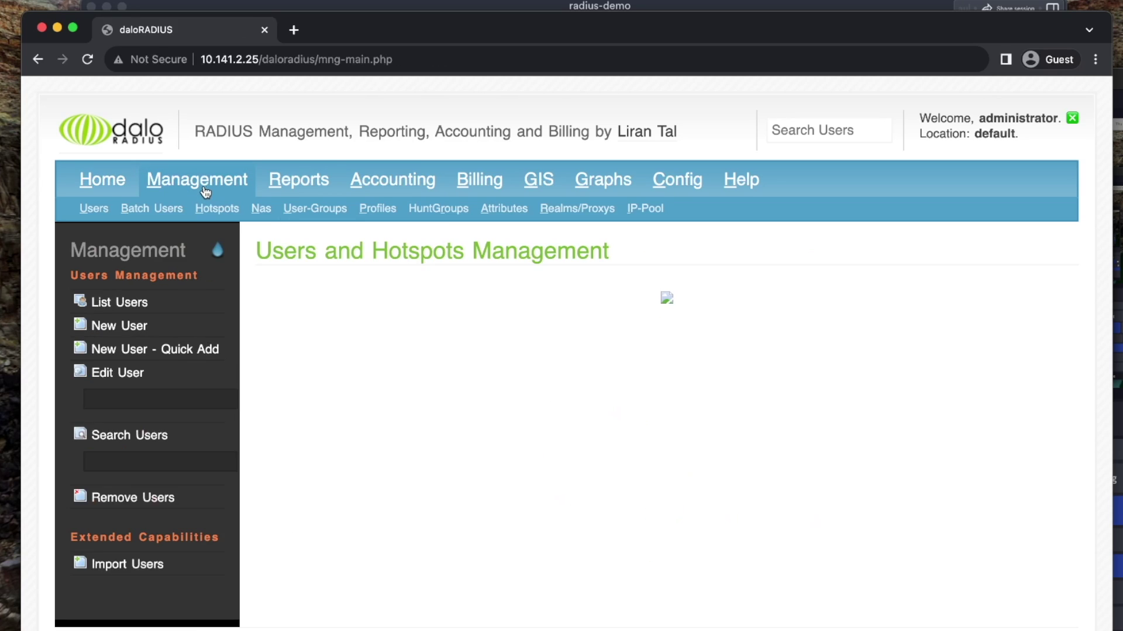
click(377, 222)
click(128, 412)
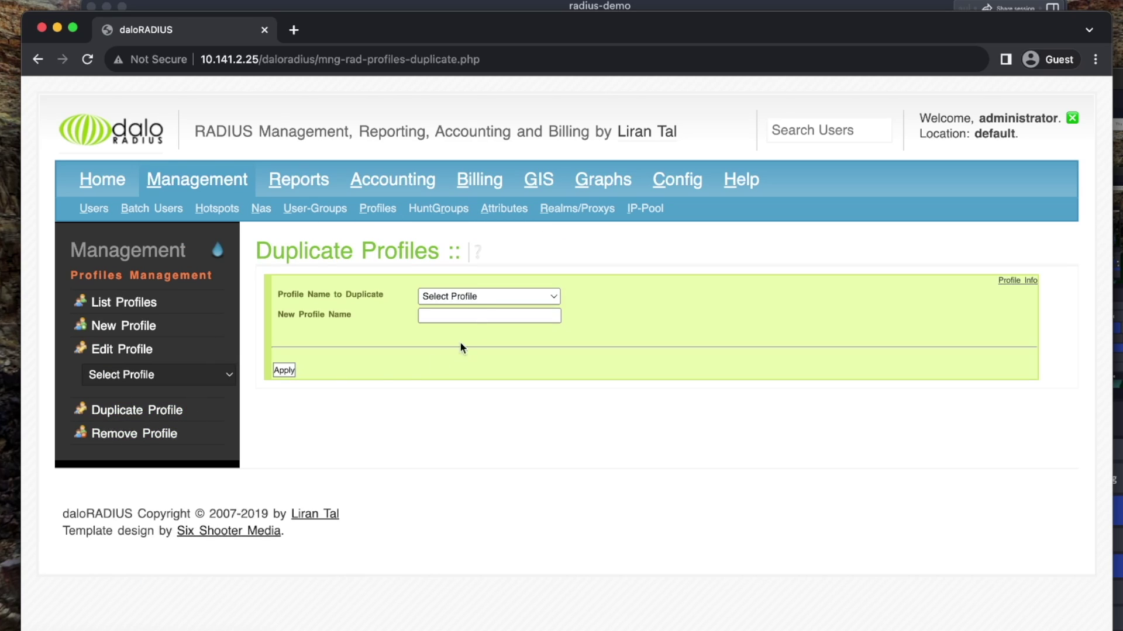
click(491, 303)
click(483, 328)
click(473, 314)
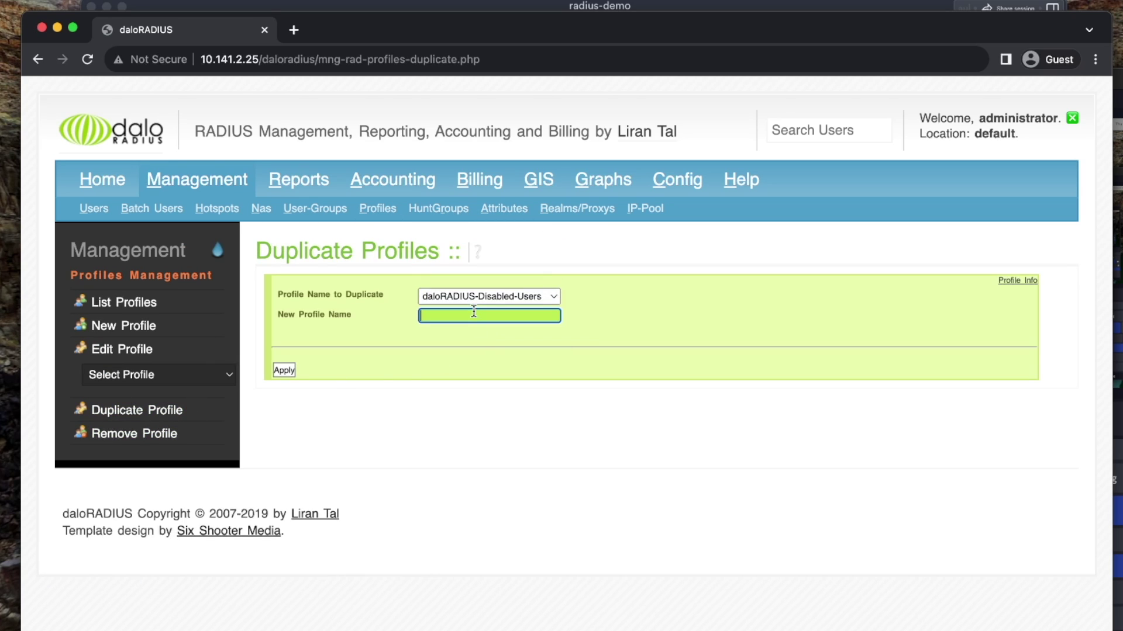
text(admin)
click(292, 371)
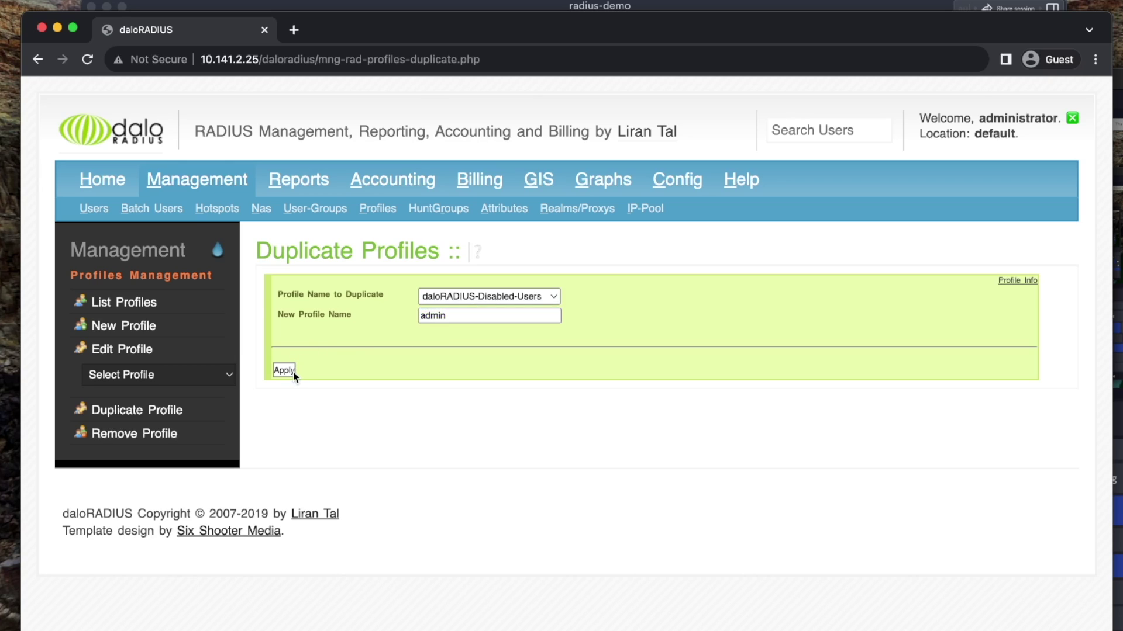
Change both Auth-Type check values of the admin profile from Reject to Accept and save
click(105, 304)
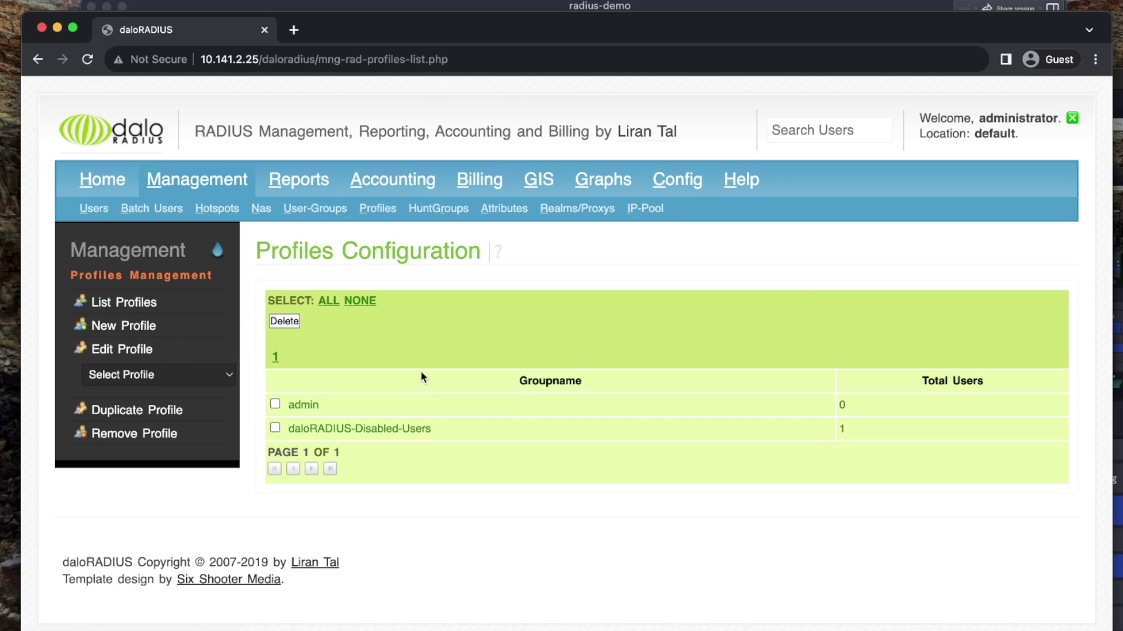
mouse_move(315, 406)
click(378, 426)
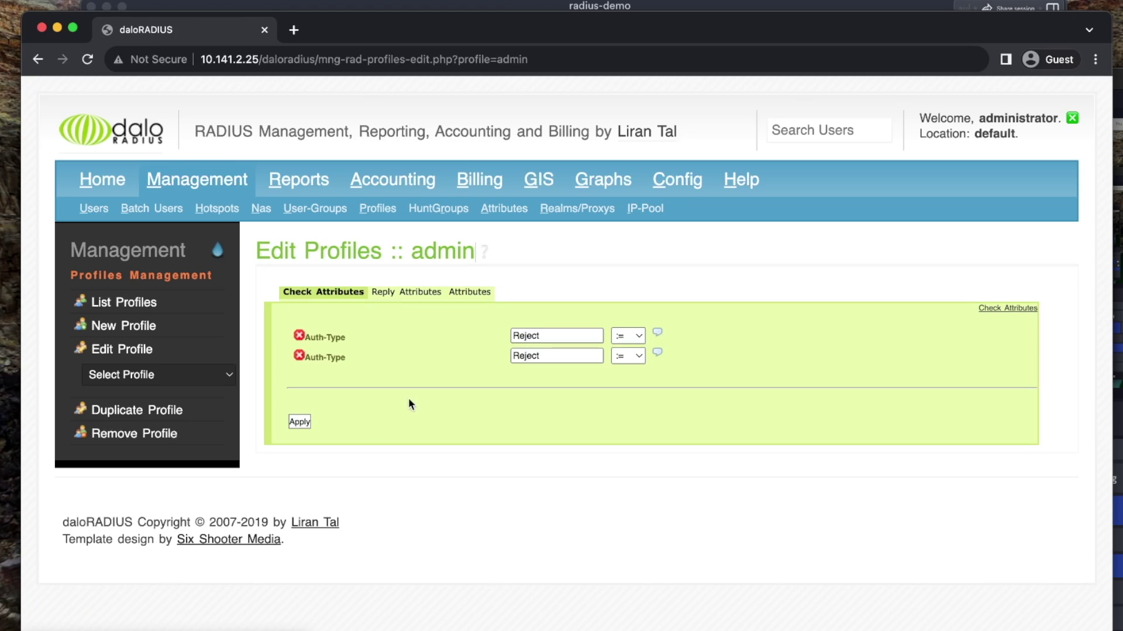
click(535, 336)
double_click(579, 339)
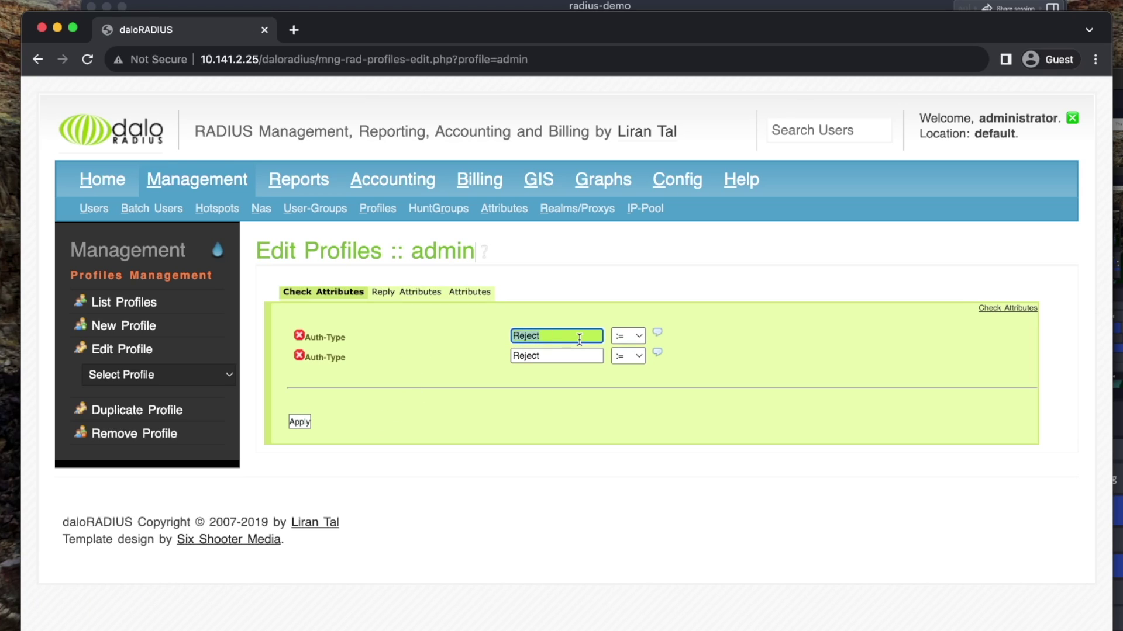
text(Accept)
drag(299, 357, 657, 357)
click(657, 355)
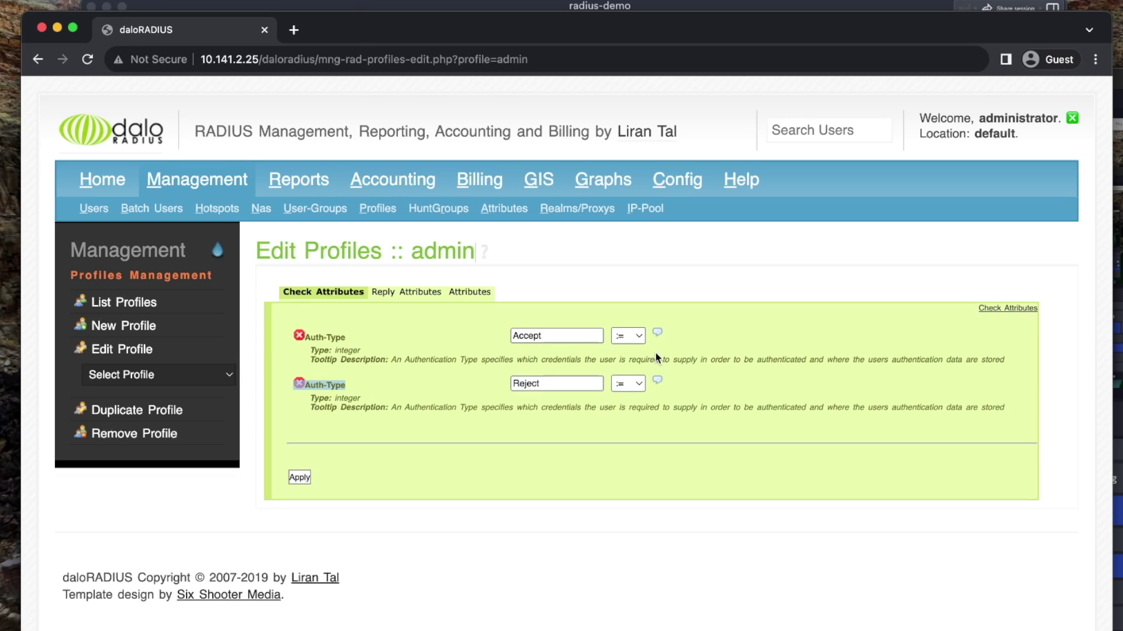
double_click(526, 384)
text(Accept)
click(300, 477)
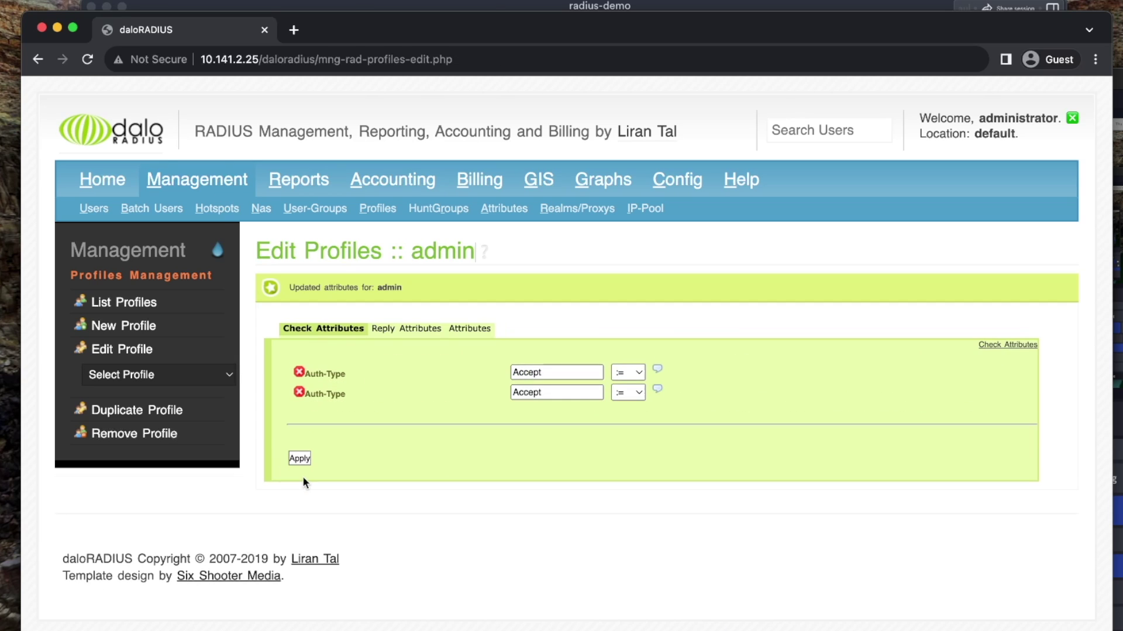
click(411, 328)
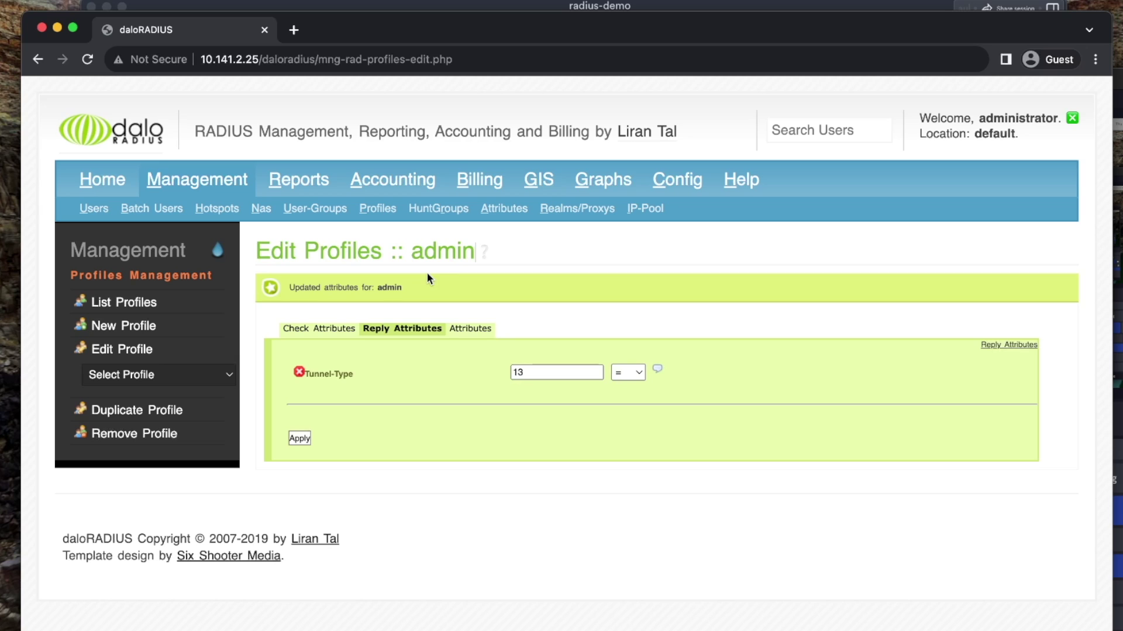
Add Tunnel-Medium-Type = 6 as a reply attribute to the admin profile and save
click(470, 329)
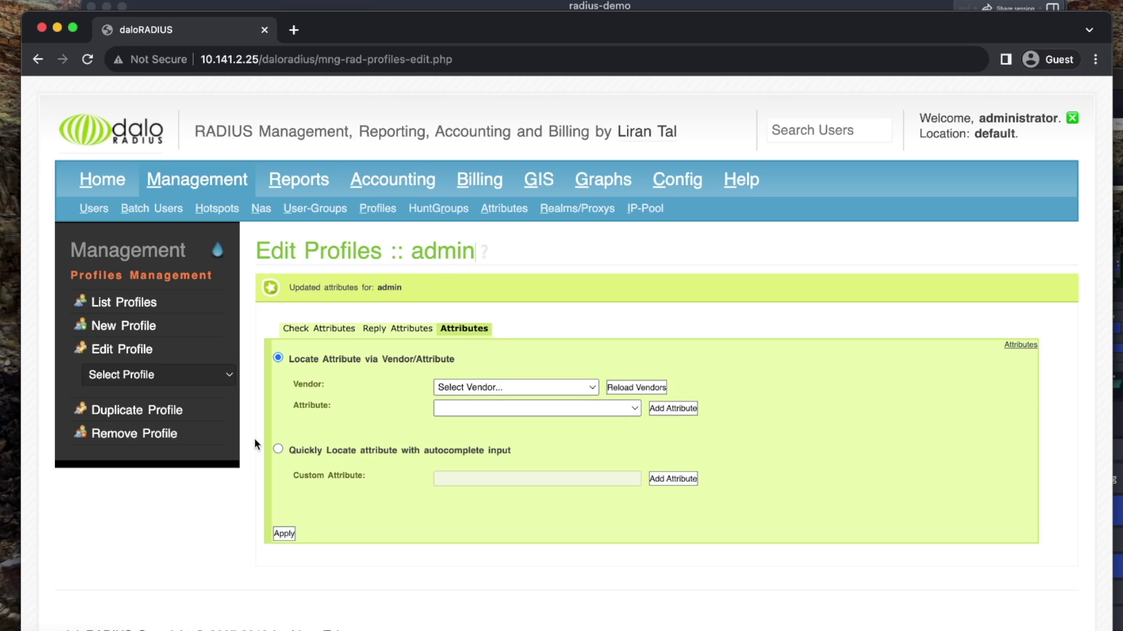
click(277, 449)
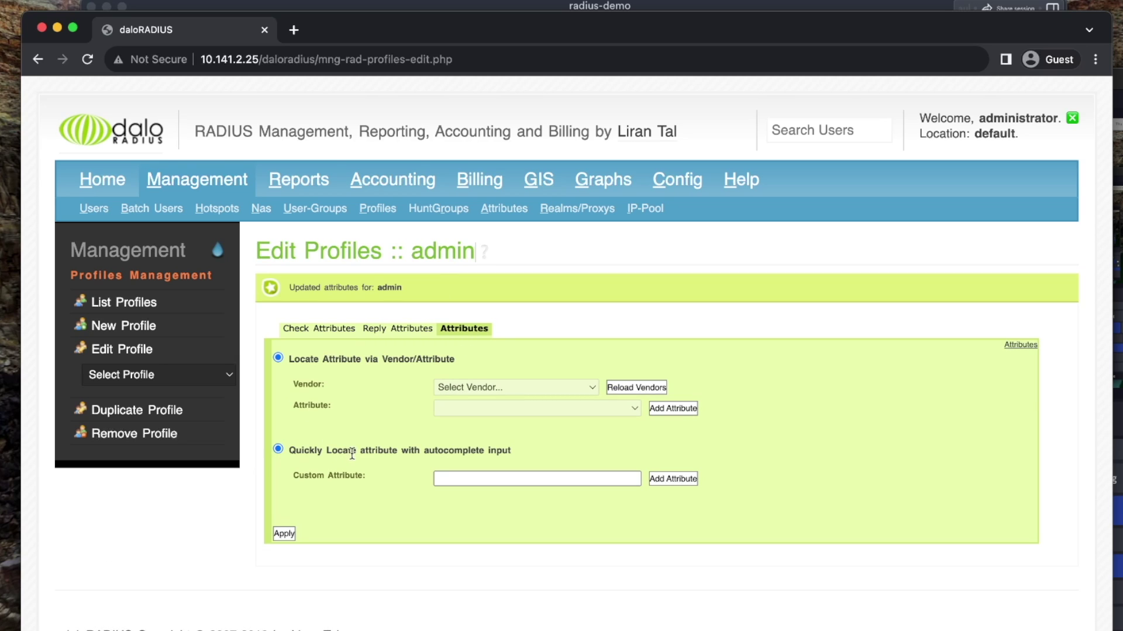
click(587, 477)
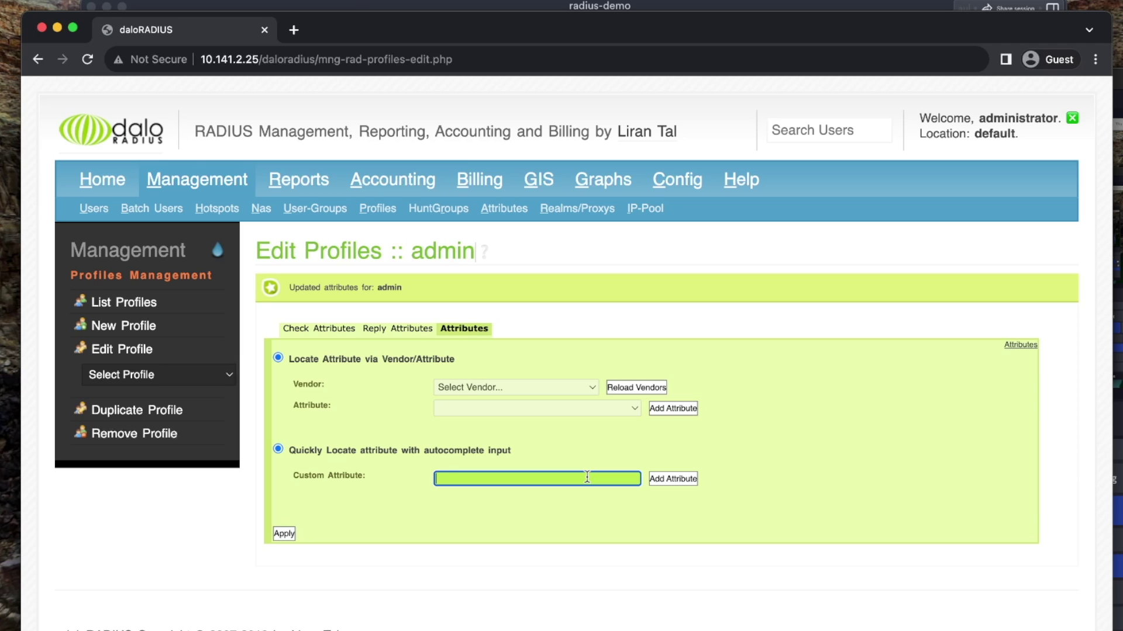
text(Tunnel-Mediu)
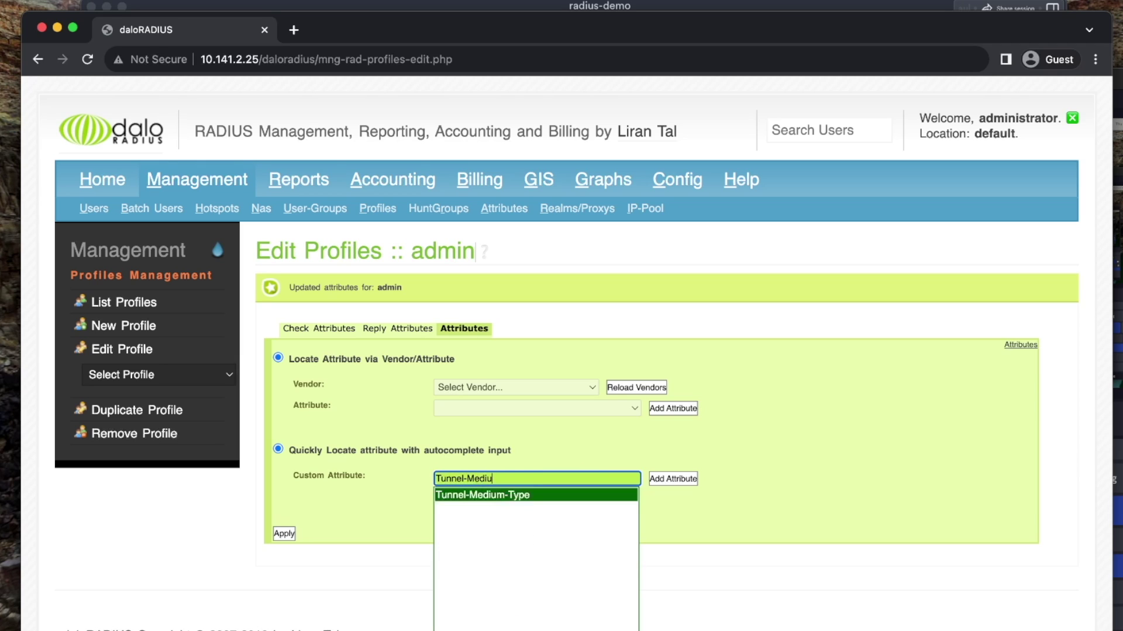
key(Return)
click(678, 478)
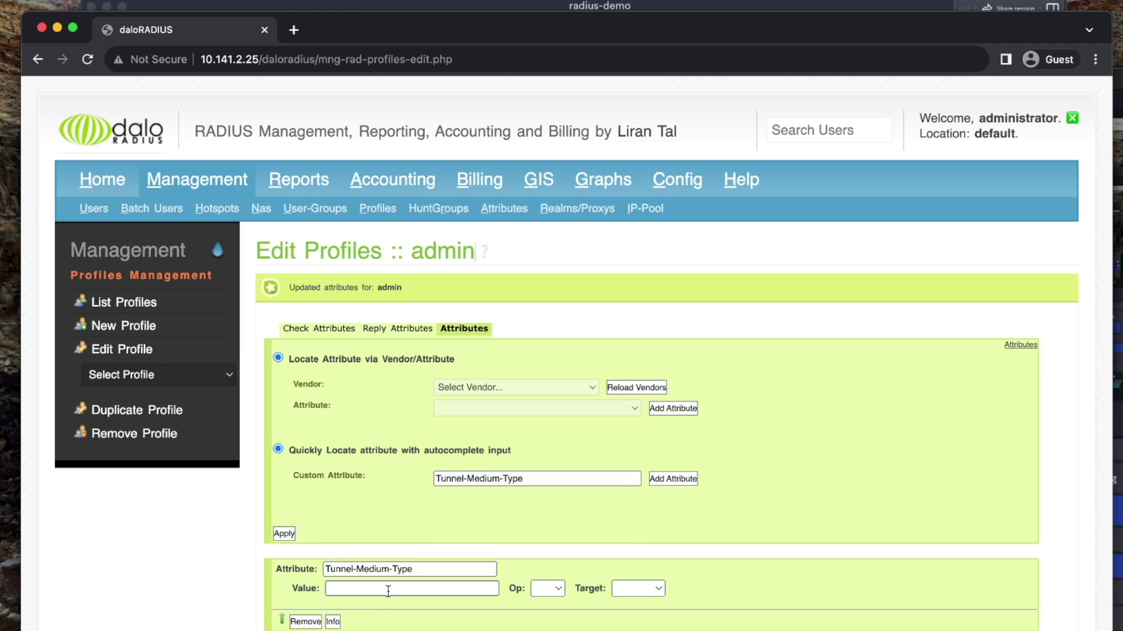
click(388, 590)
text(6)
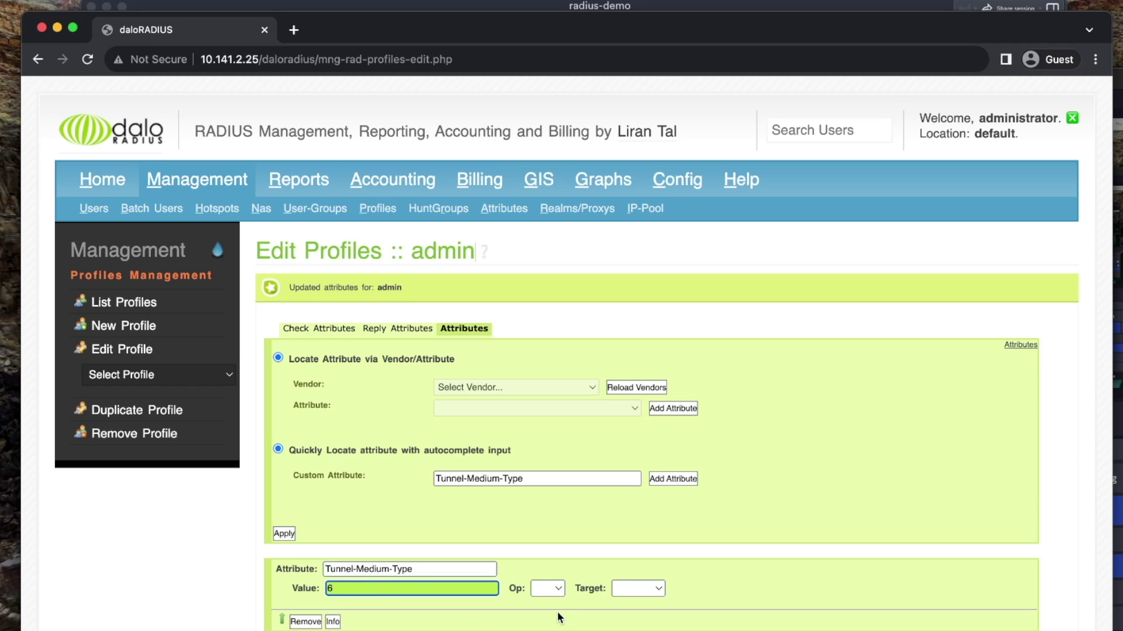
click(550, 594)
click(550, 610)
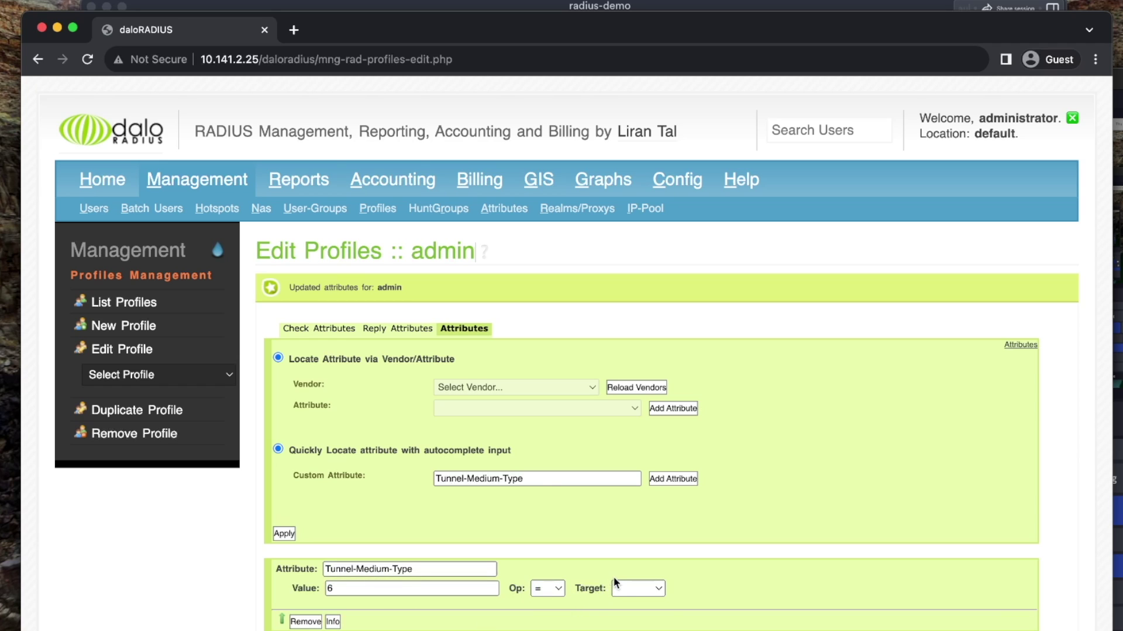
click(620, 588)
click(634, 624)
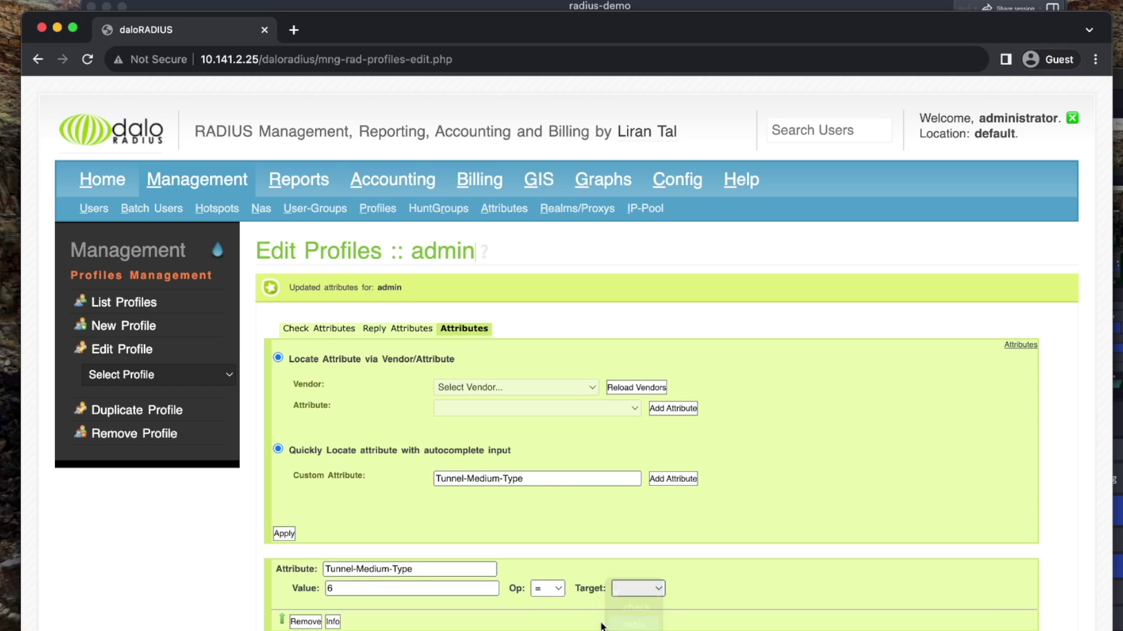
click(283, 534)
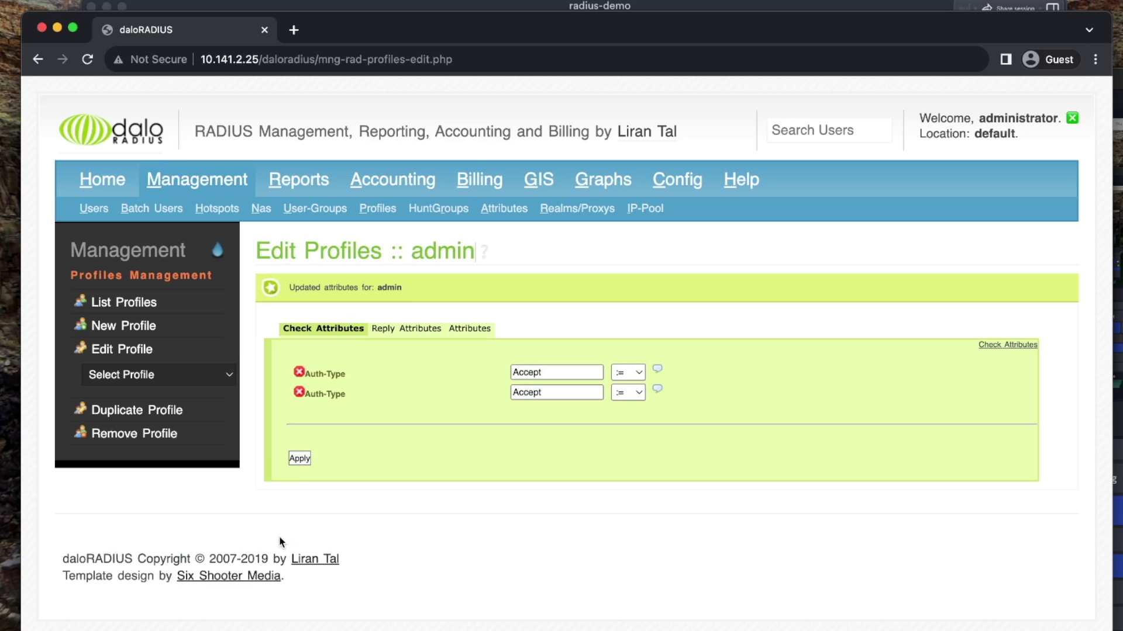
click(408, 334)
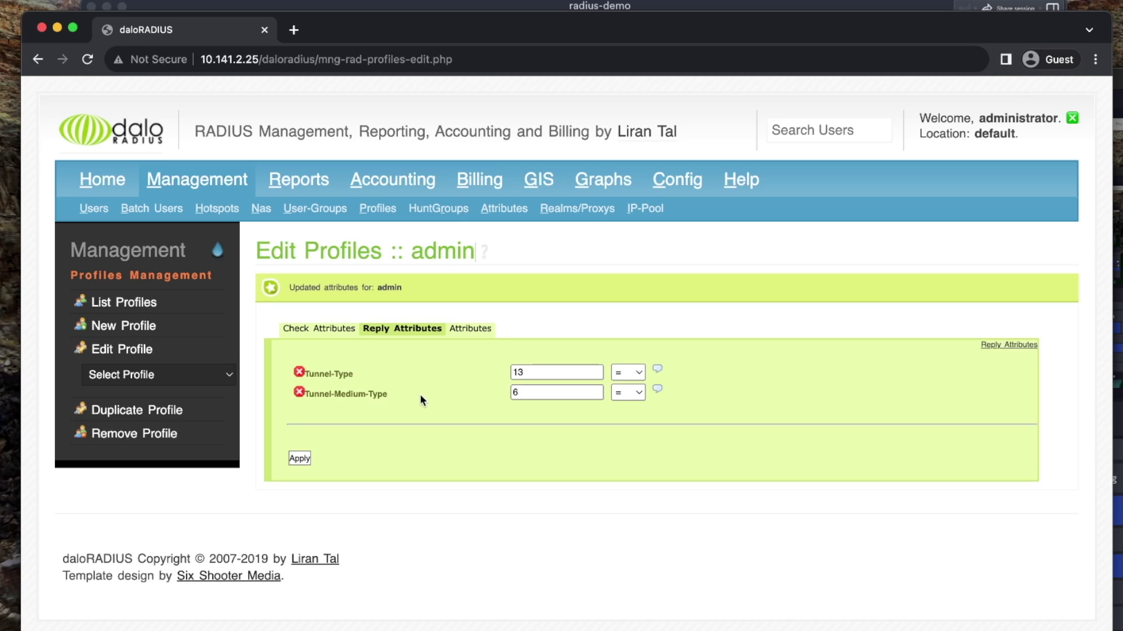
Add Tunnel-Private-Group-Id = 17 as a reply attribute to the admin profile and save
click(471, 329)
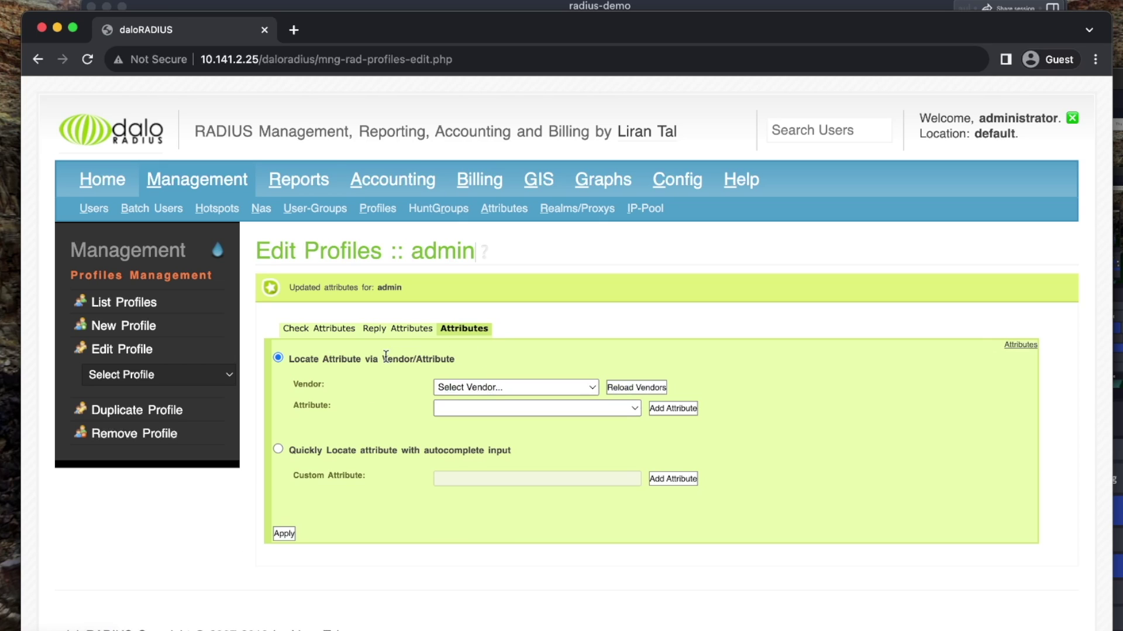
click(288, 451)
click(469, 477)
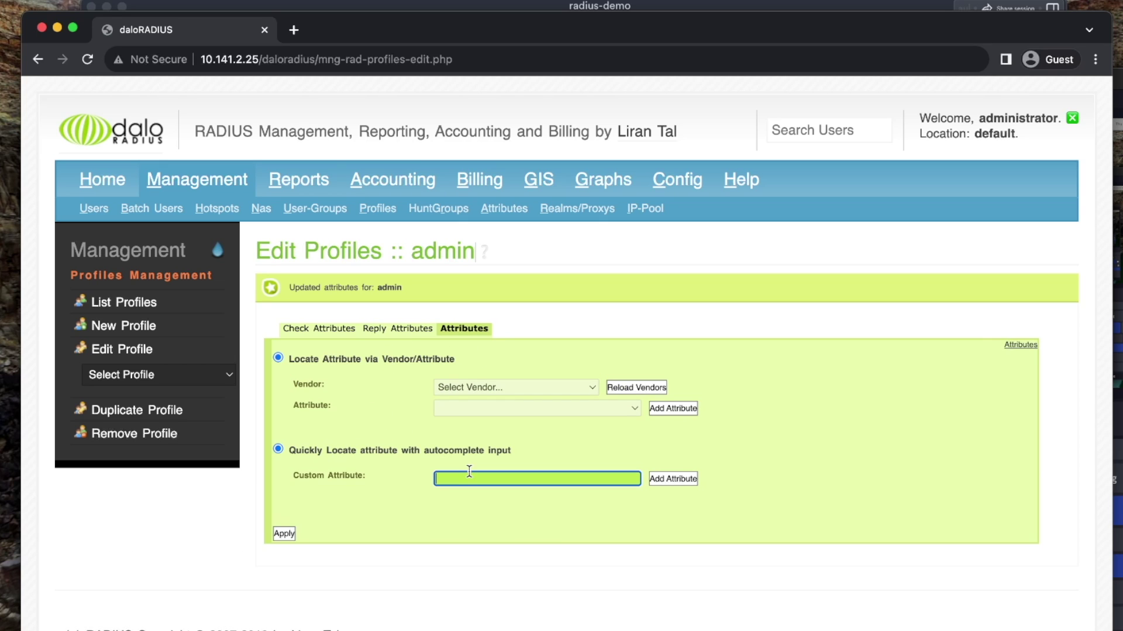
text(Tunnel-Pr)
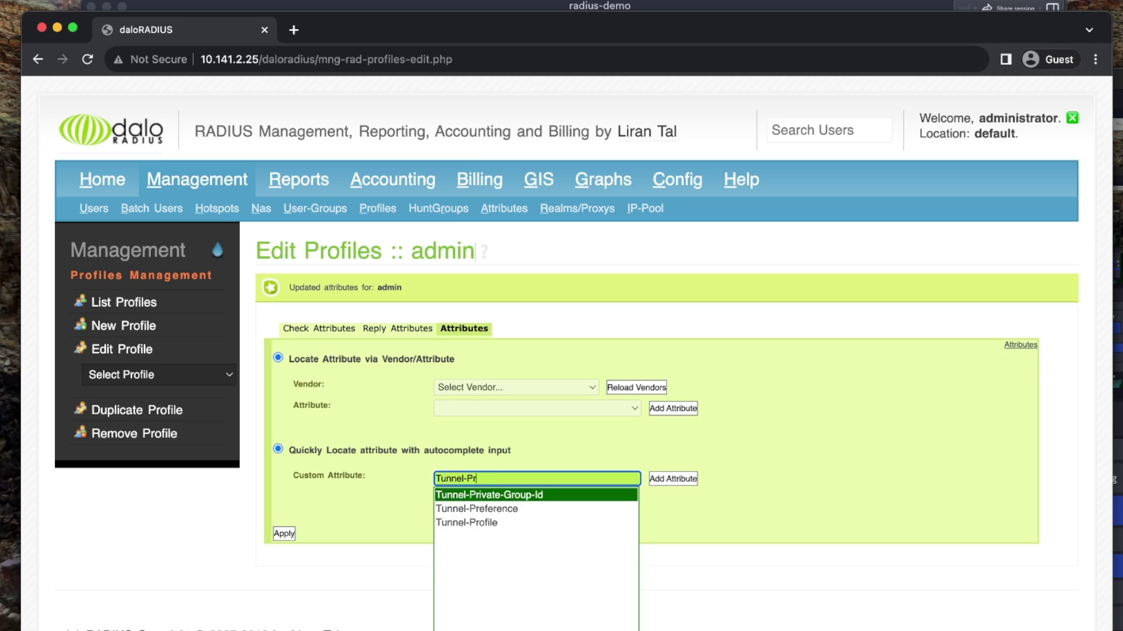
key(Return)
click(662, 482)
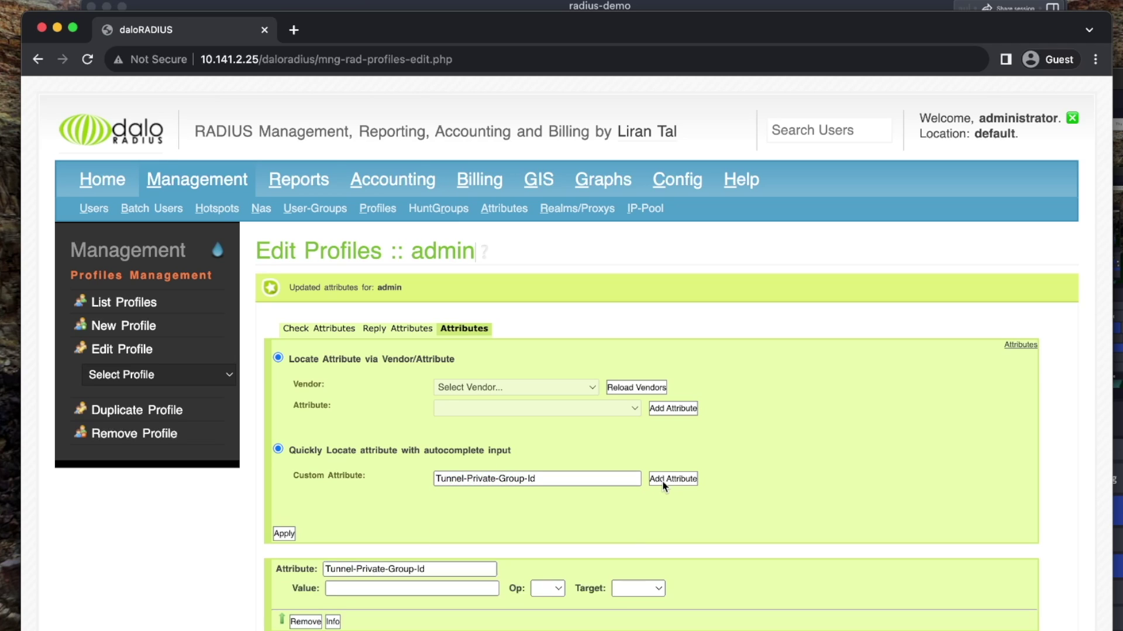
click(403, 588)
text(17)
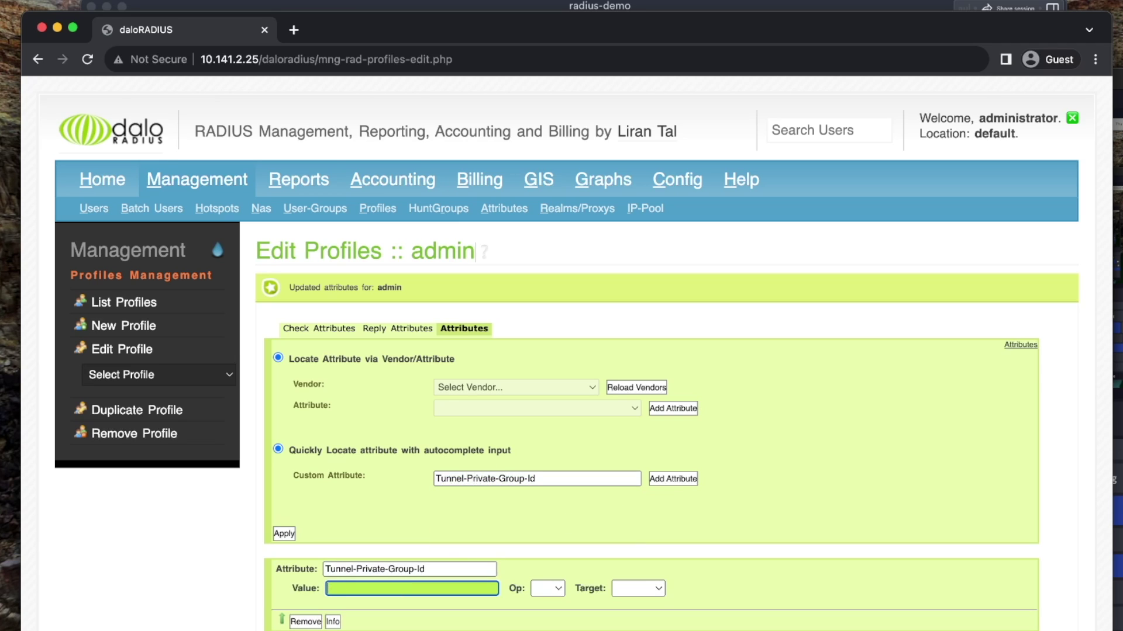
click(547, 589)
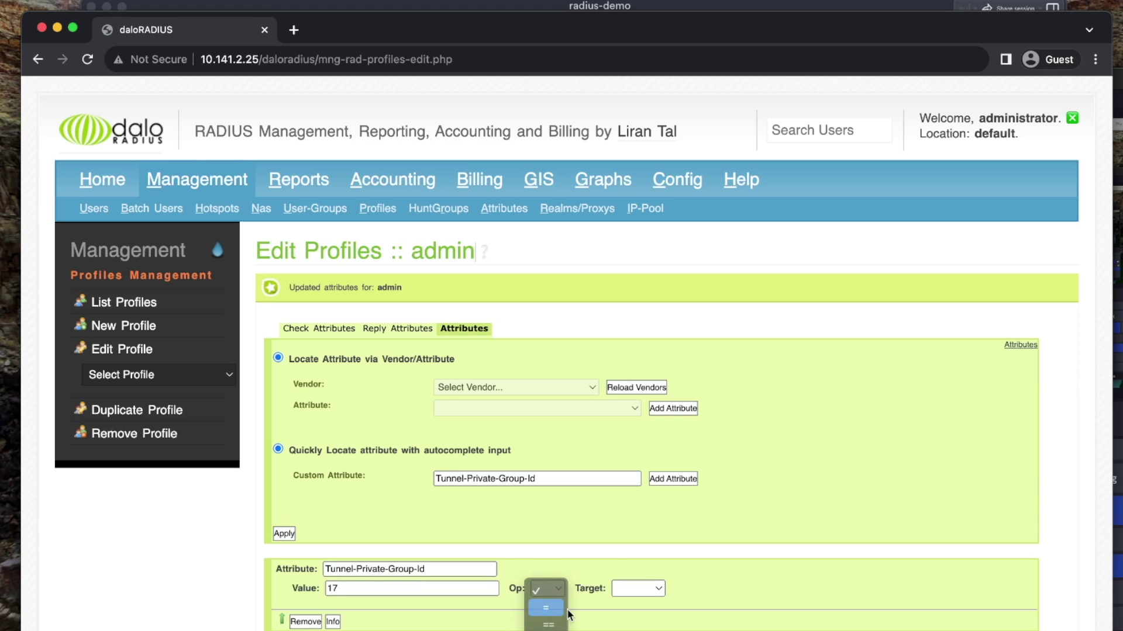
click(555, 602)
click(618, 589)
click(630, 623)
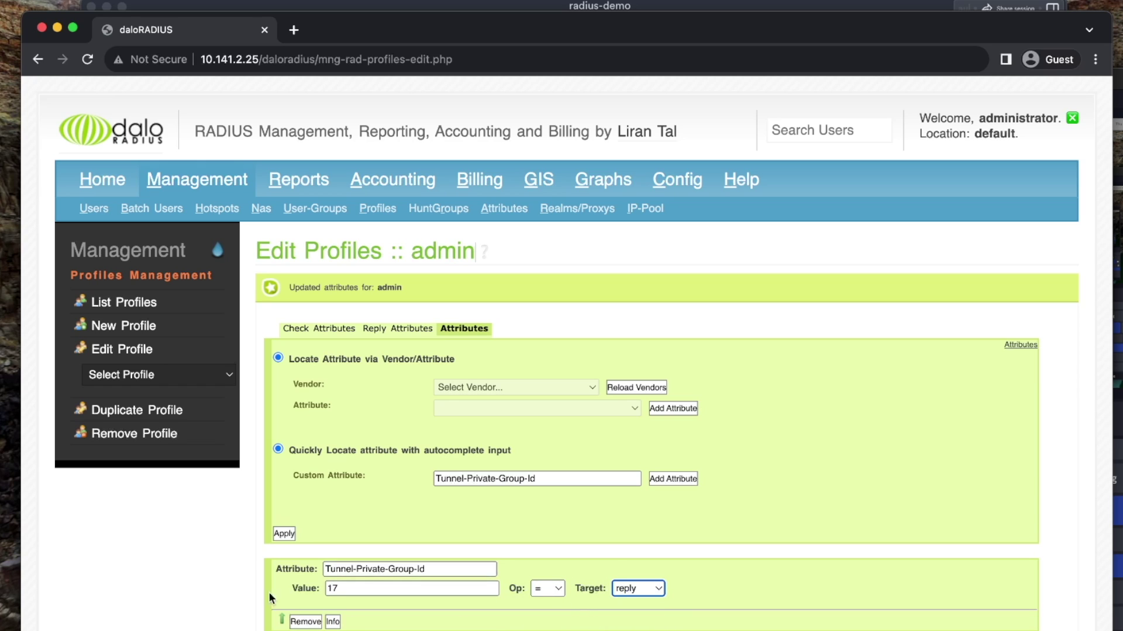
click(285, 534)
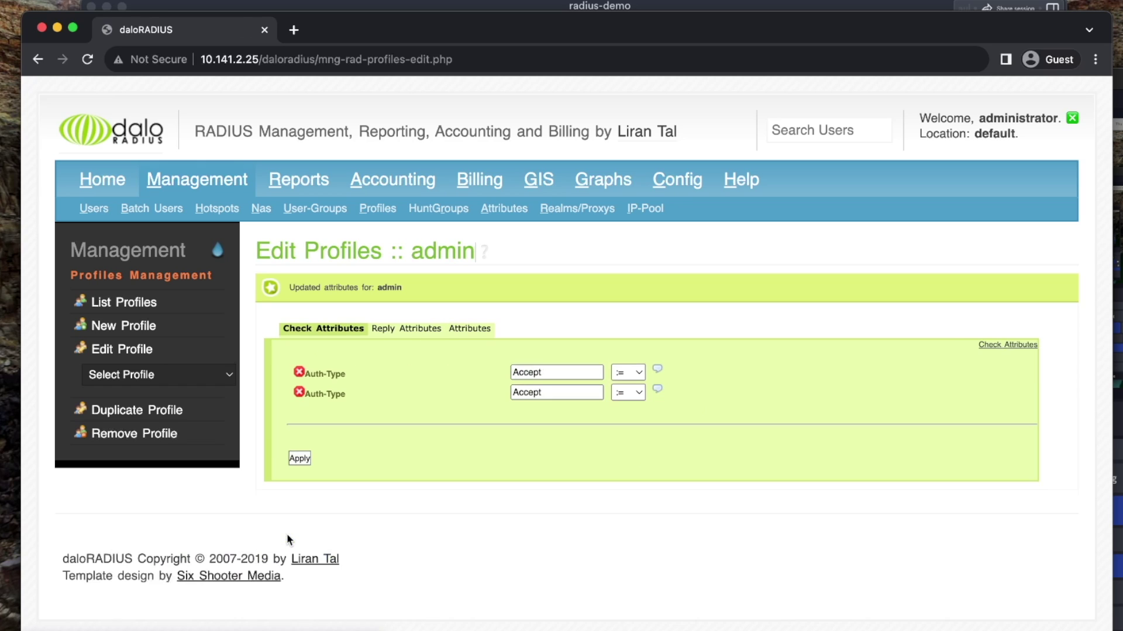
click(388, 331)
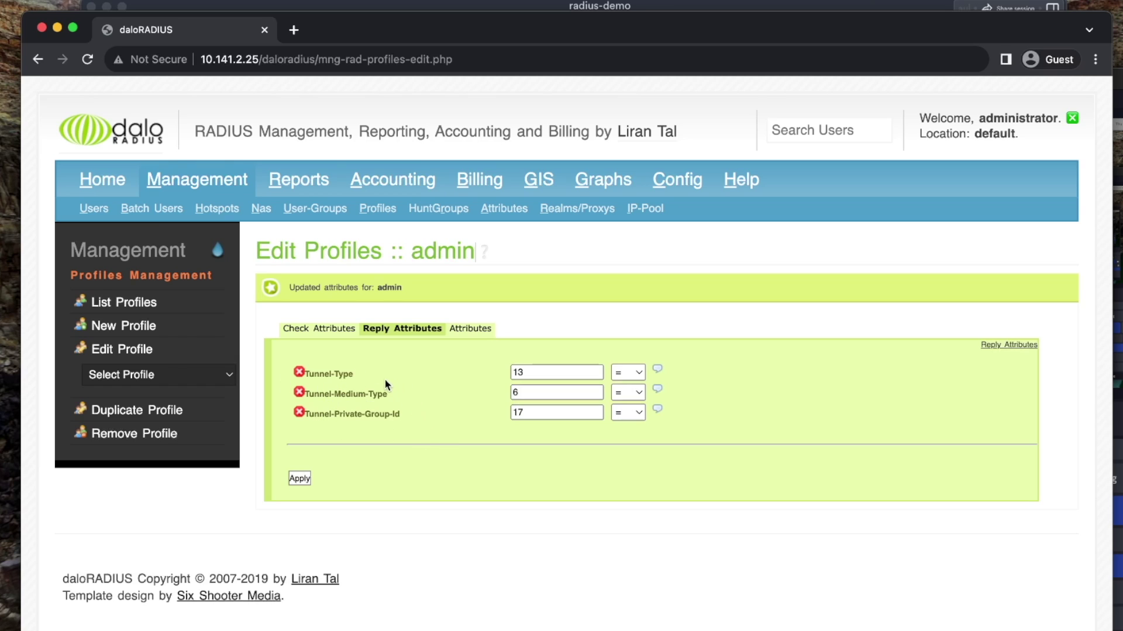
Delete the duplicate Auth-Type check from admin, leaving a single Auth-Type := Accept
double_click(557, 413)
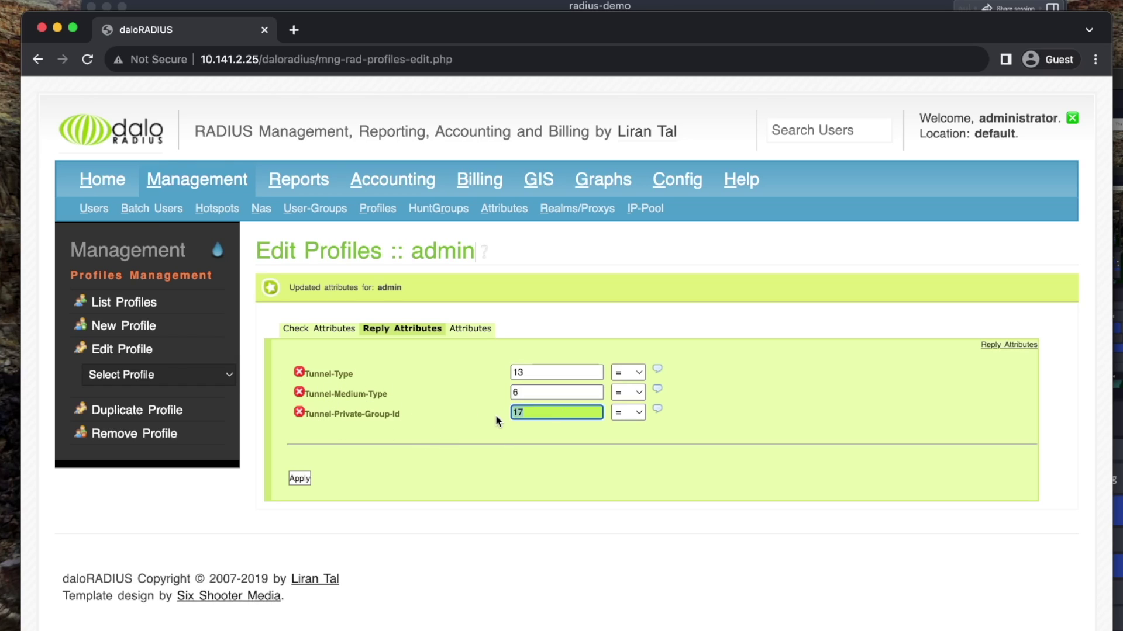
click(340, 328)
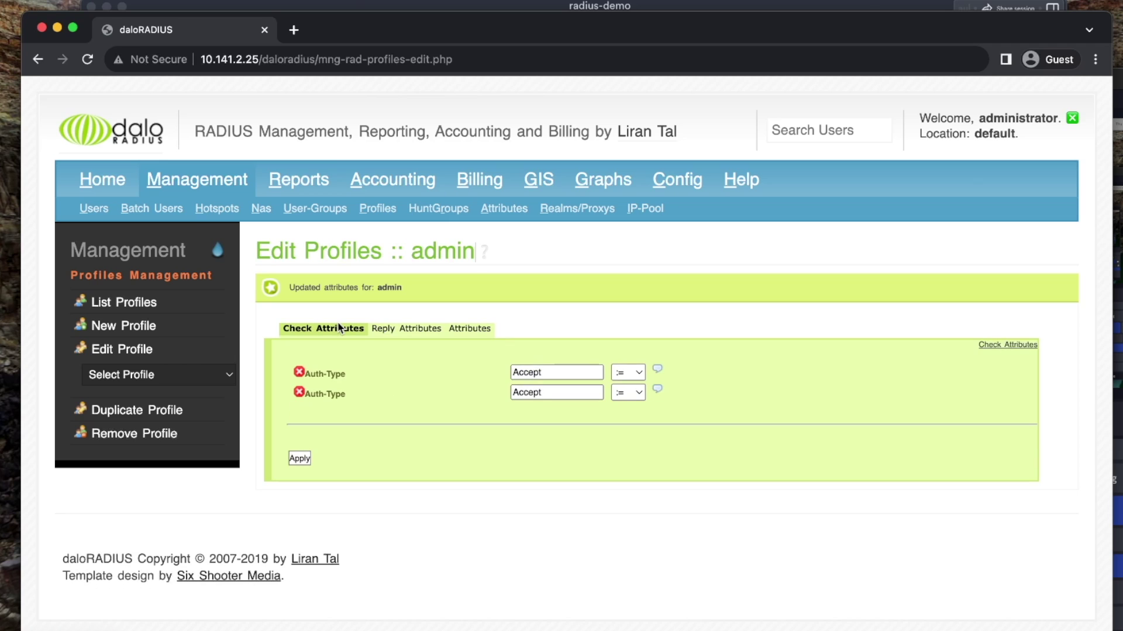
click(300, 392)
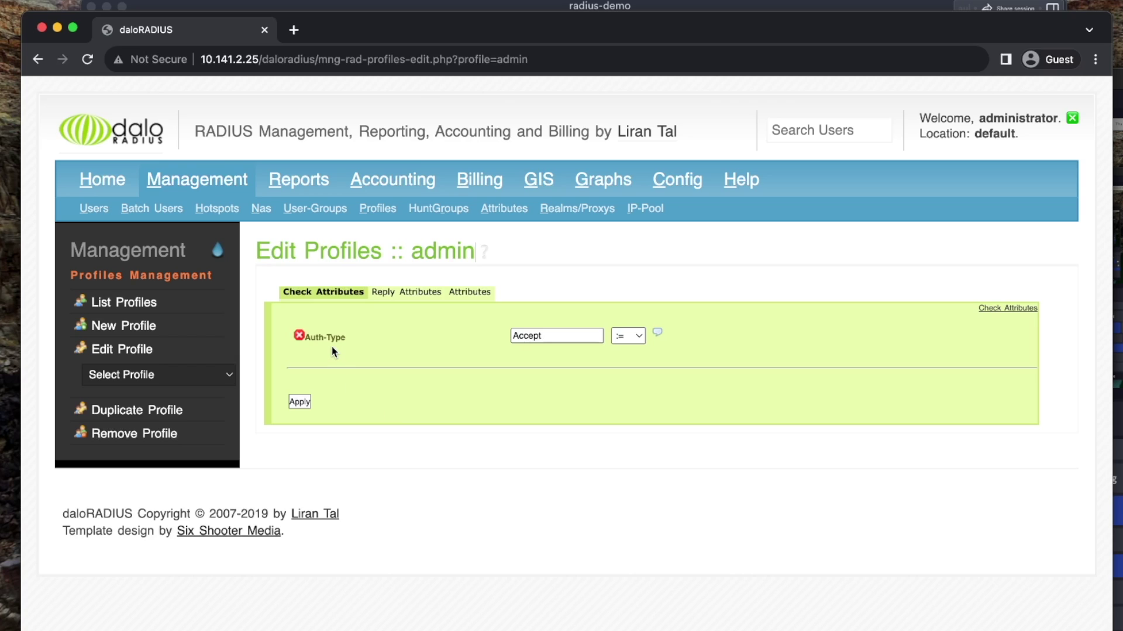
click(408, 293)
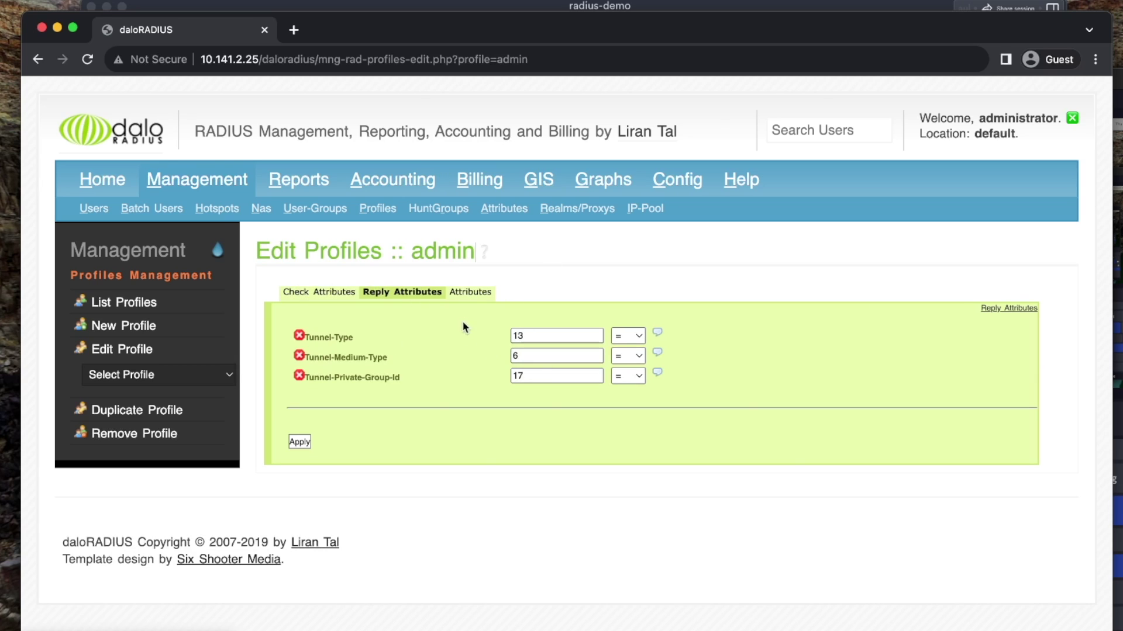
click(304, 292)
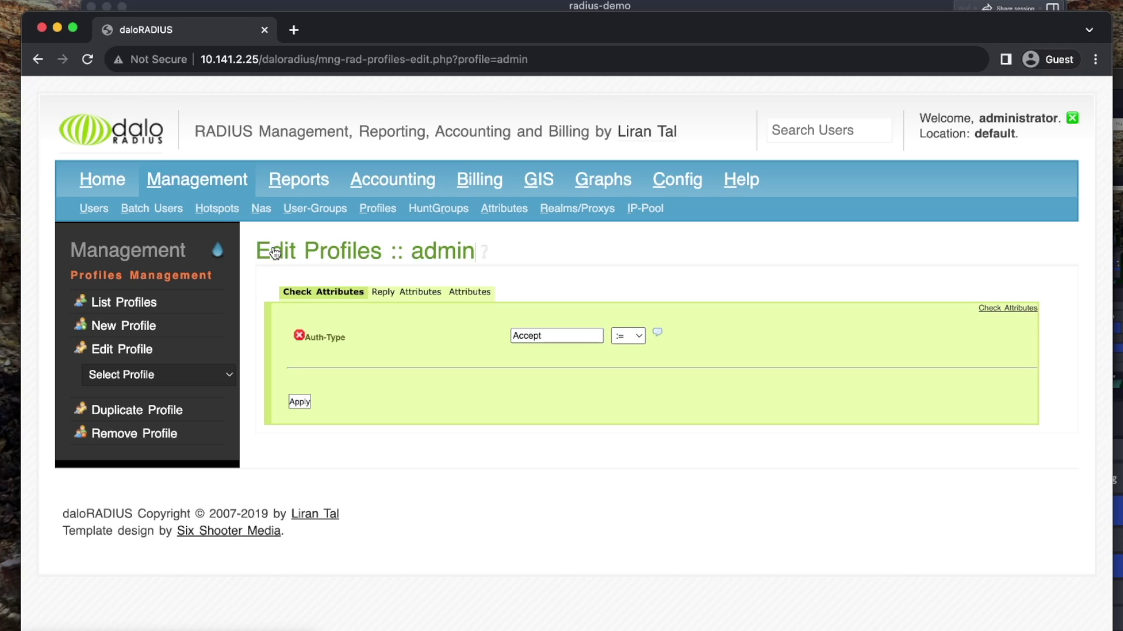
Change user beamnetworks' Group #1 from daloRADIUS-Disabled-Users to admin and save
click(96, 212)
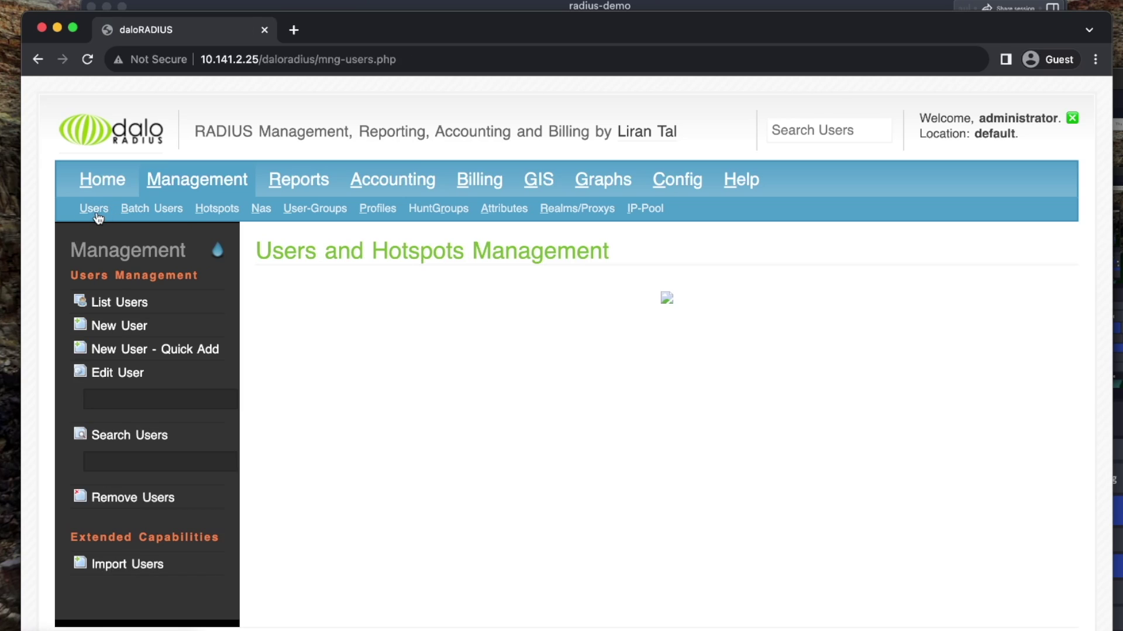
click(113, 303)
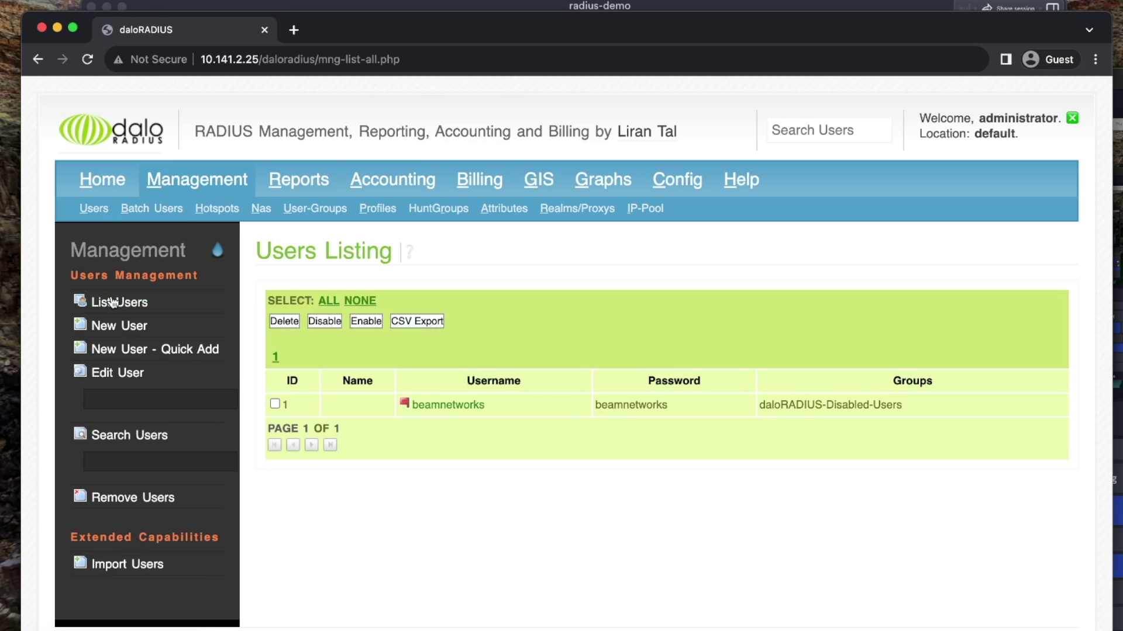
click(477, 410)
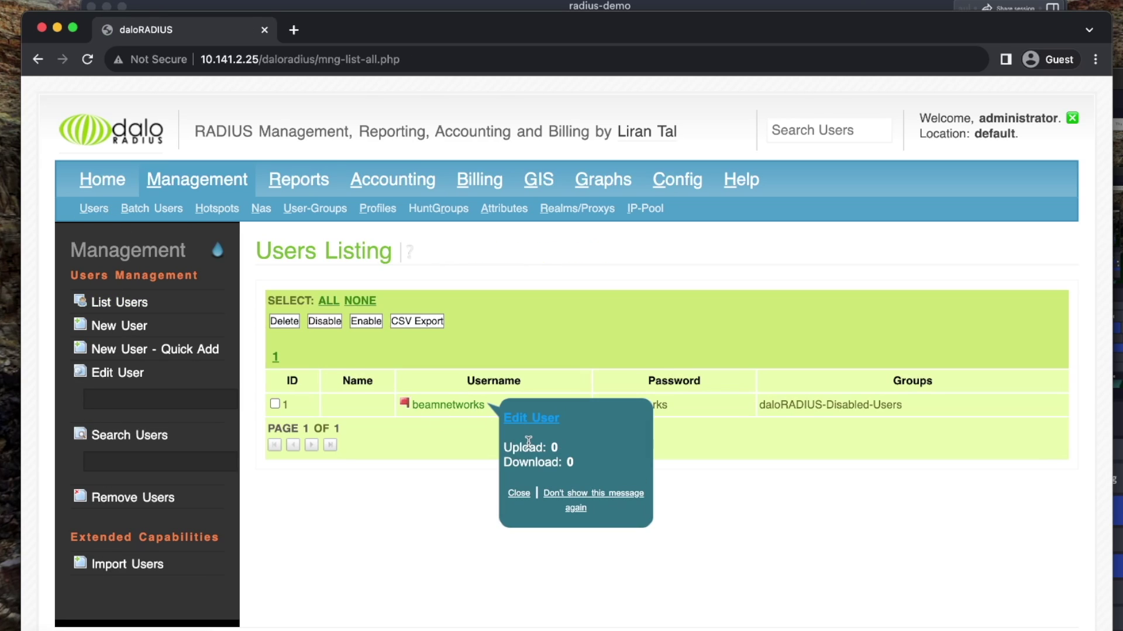
click(525, 425)
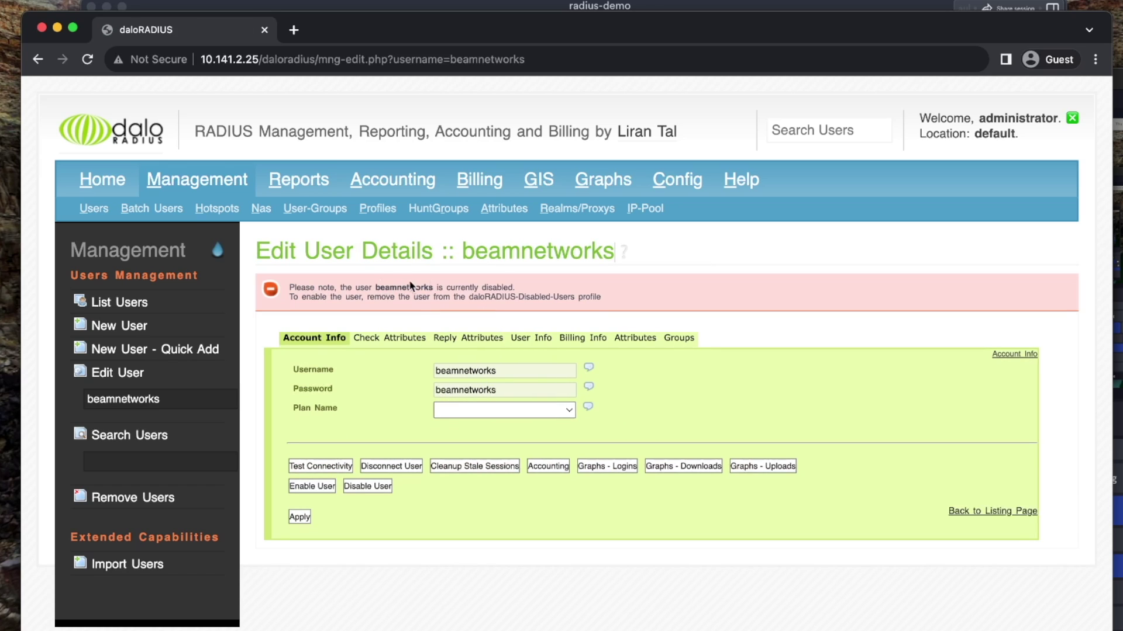
click(401, 337)
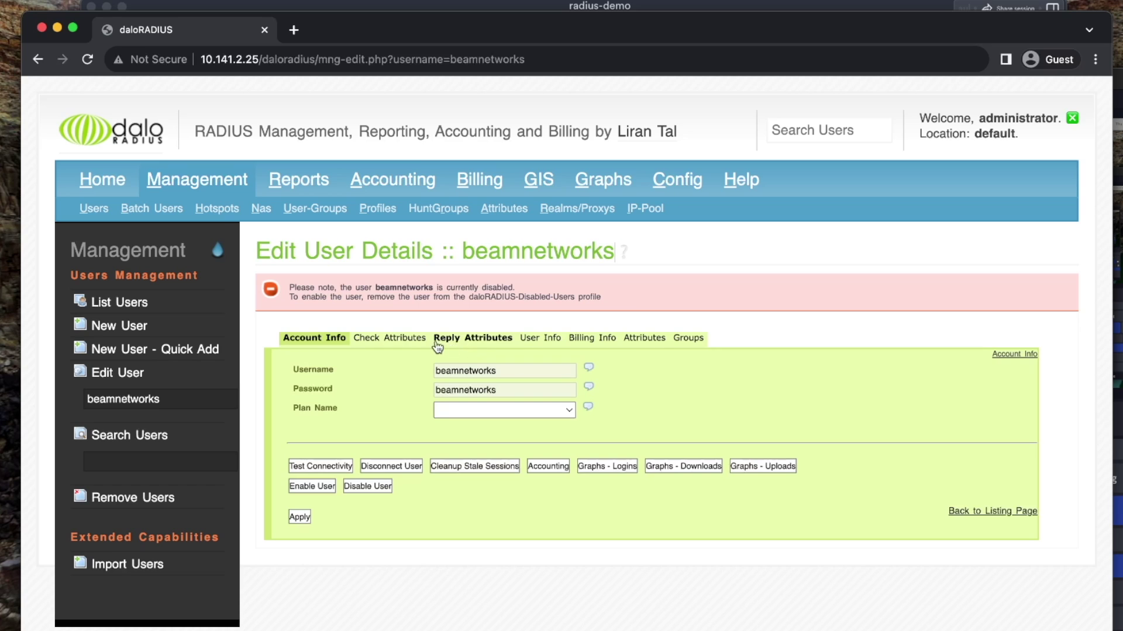
click(468, 339)
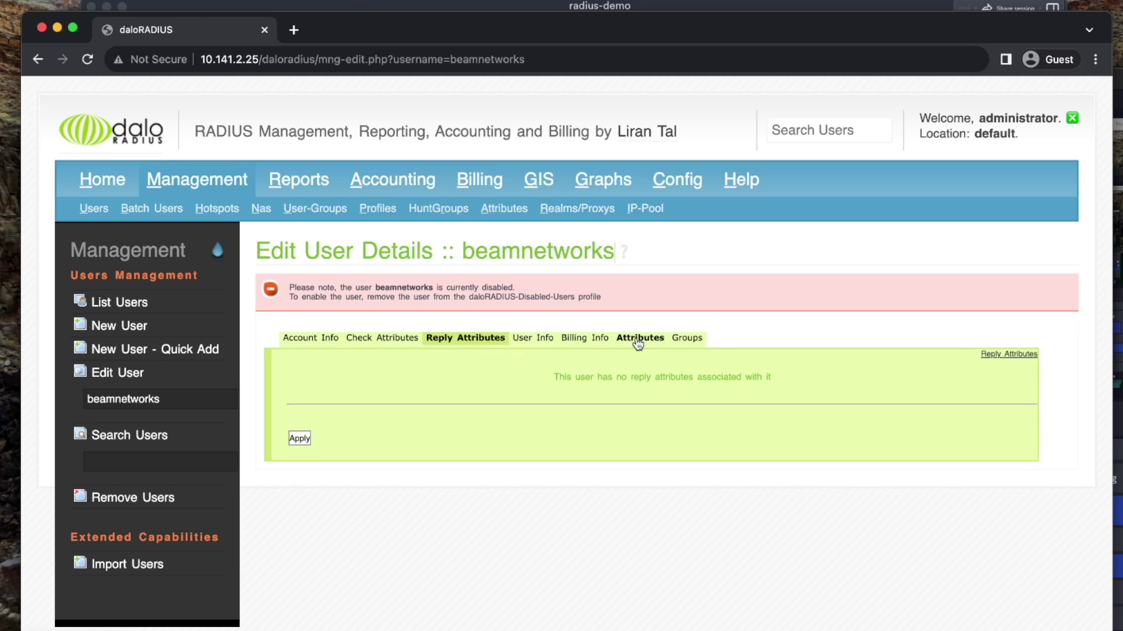
click(680, 340)
click(546, 393)
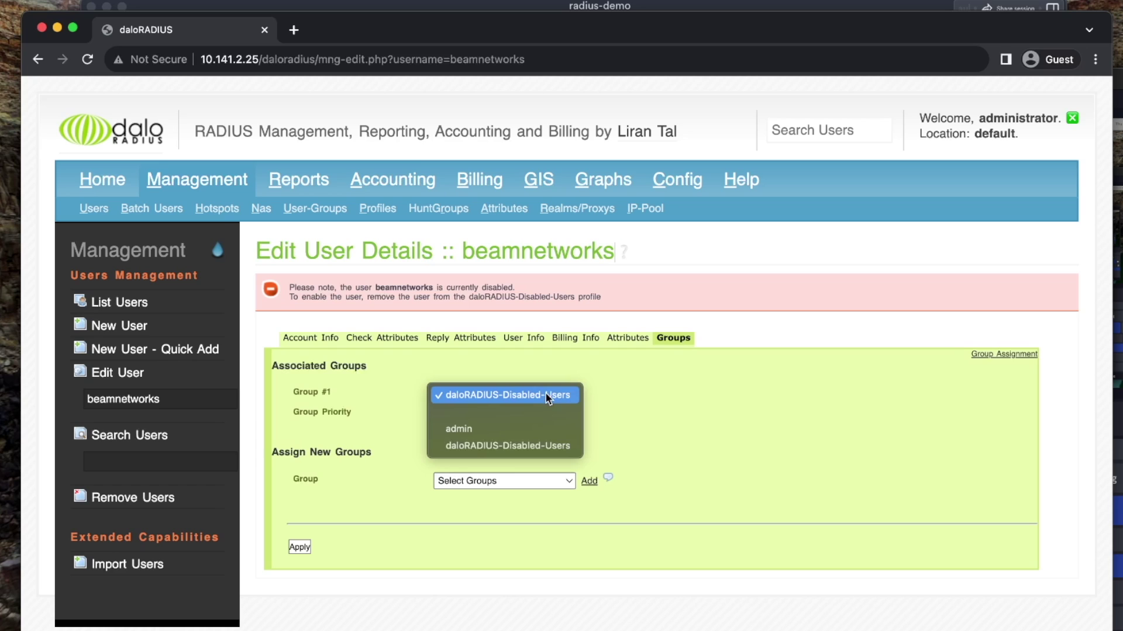
click(538, 430)
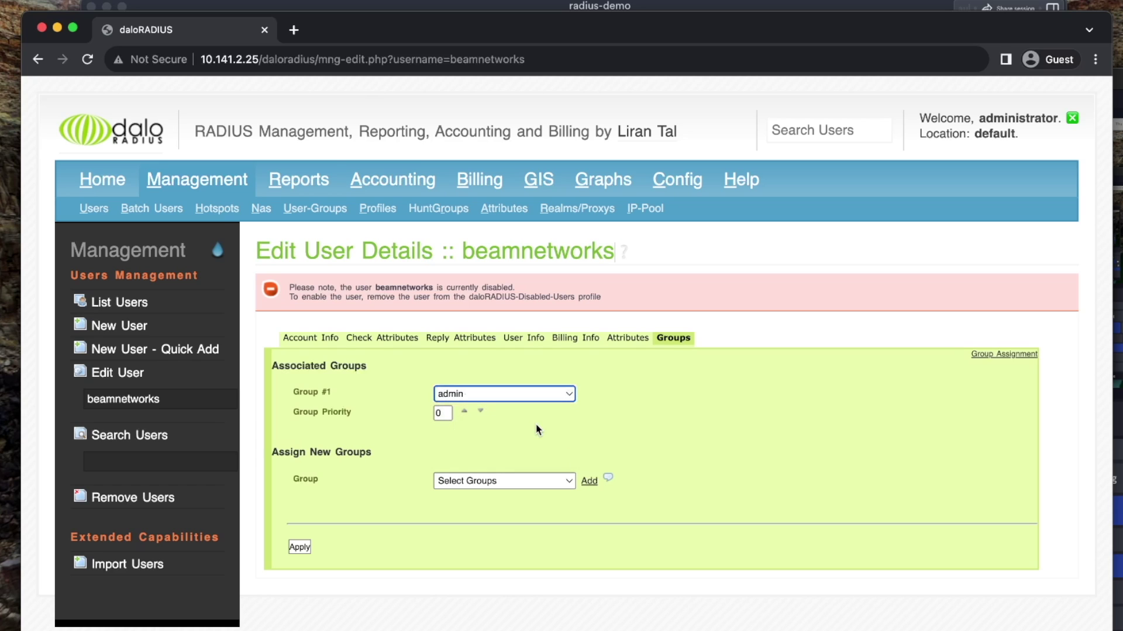
click(298, 547)
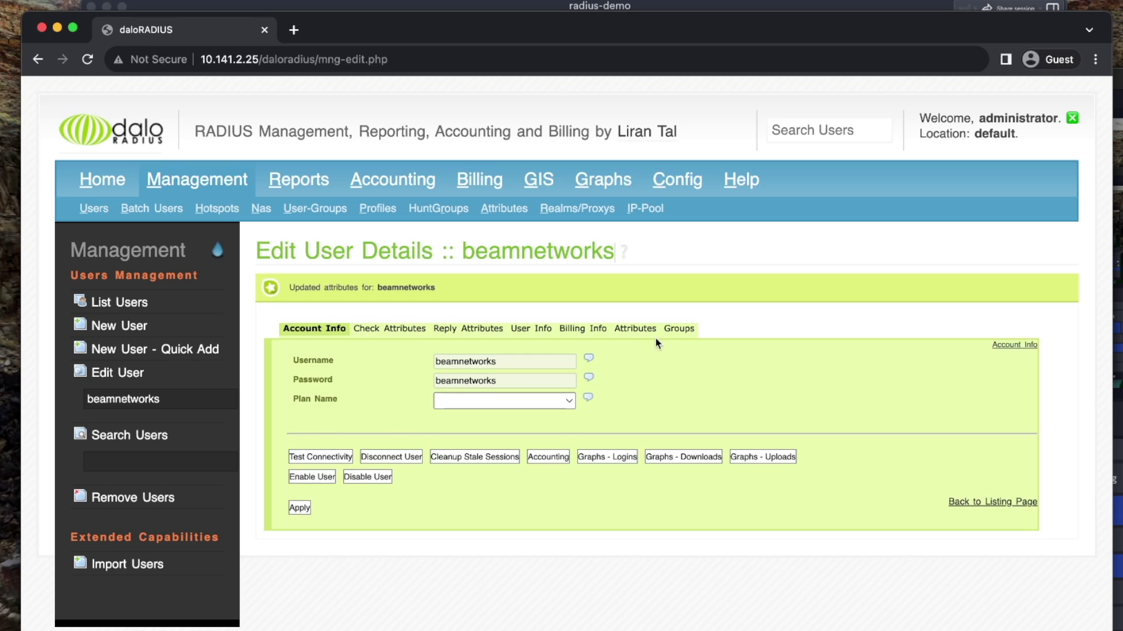
Return to the Users Listing to confirm the group change
click(640, 329)
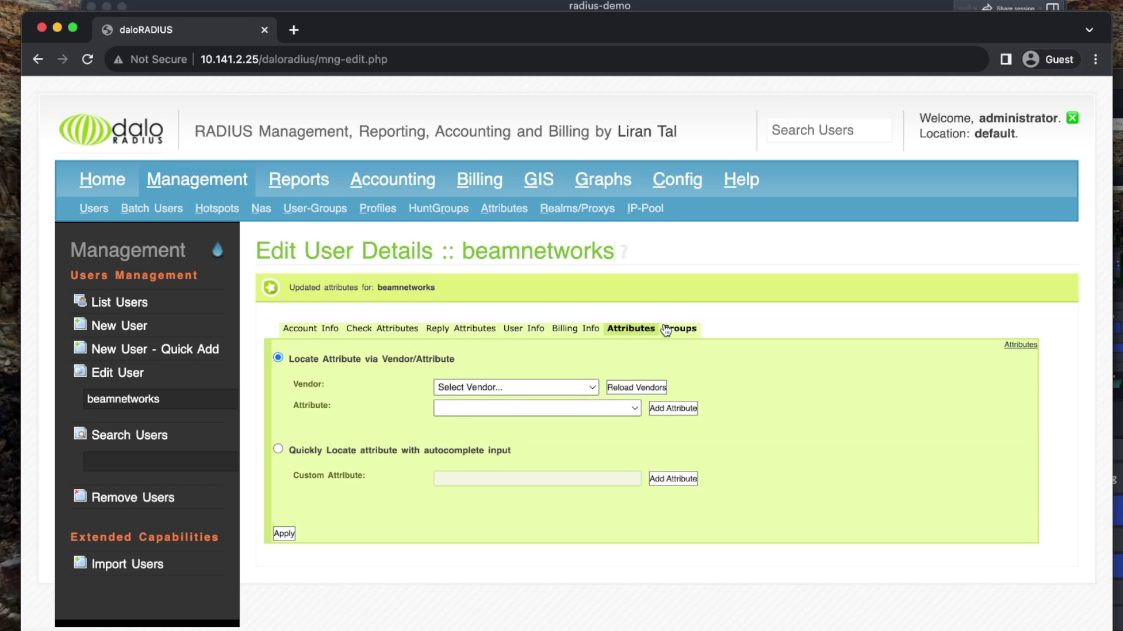
click(93, 208)
click(120, 305)
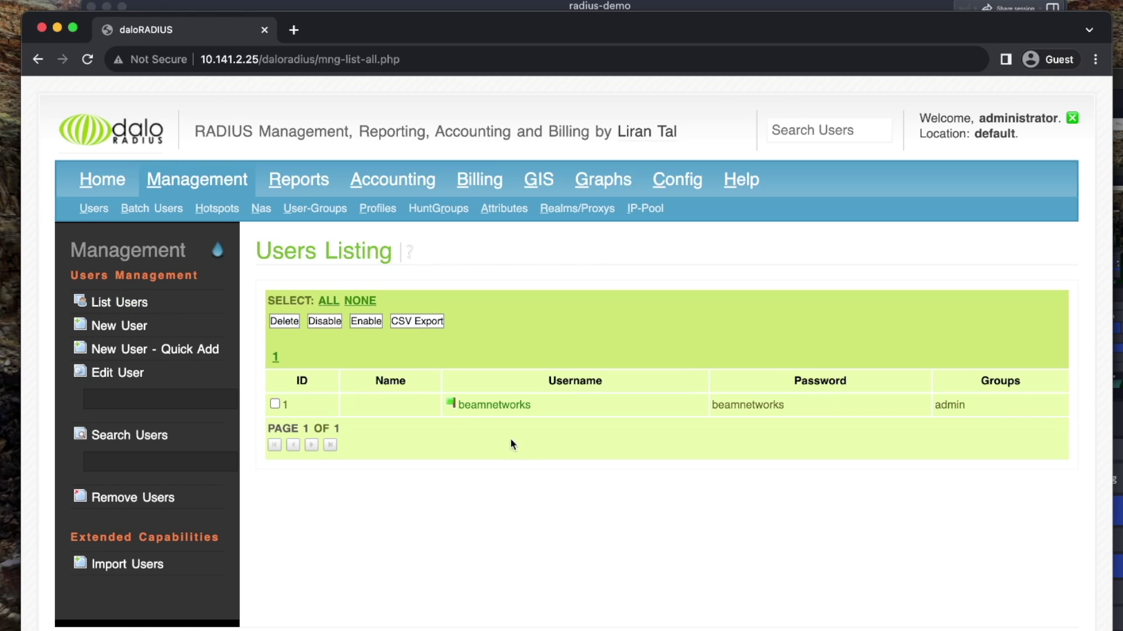
Review admin's reply attributes: Tunnel-Type 13, Tunnel-Medium-Type 6, Tunnel-Private-Group-Id 17
click(513, 406)
click(383, 212)
click(116, 300)
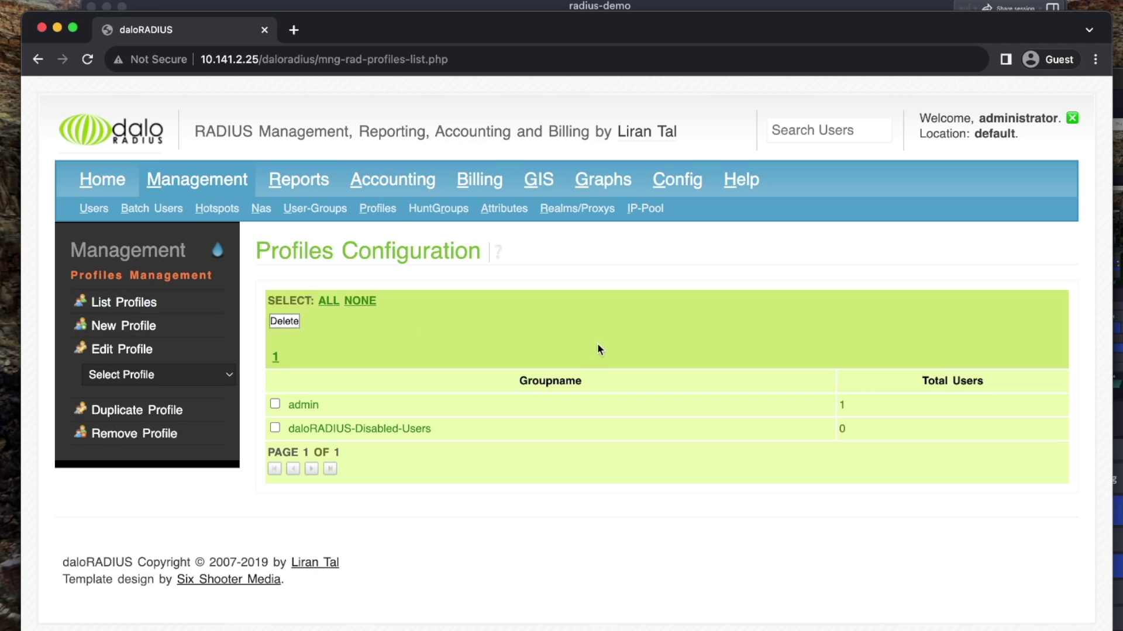
click(305, 403)
click(351, 425)
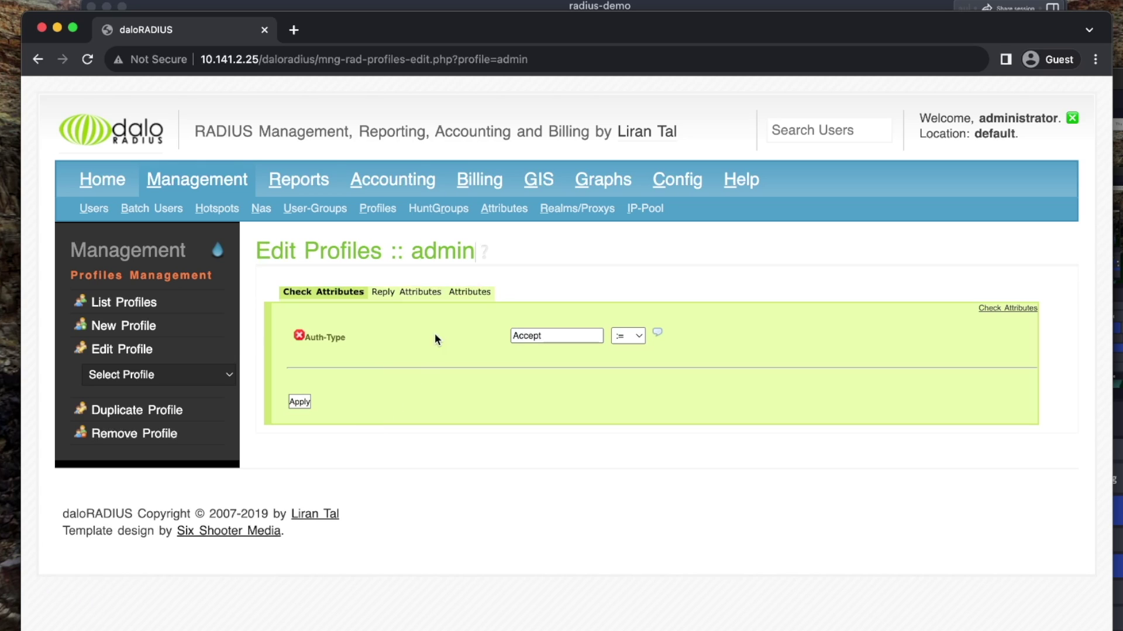
click(415, 293)
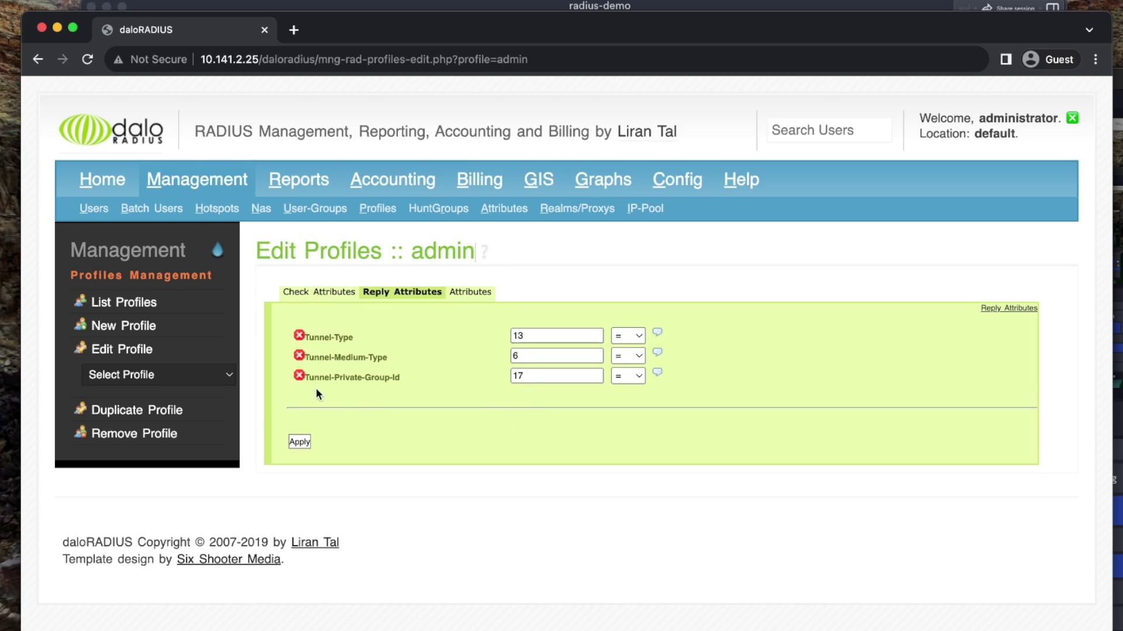
drag(286, 388, 458, 384)
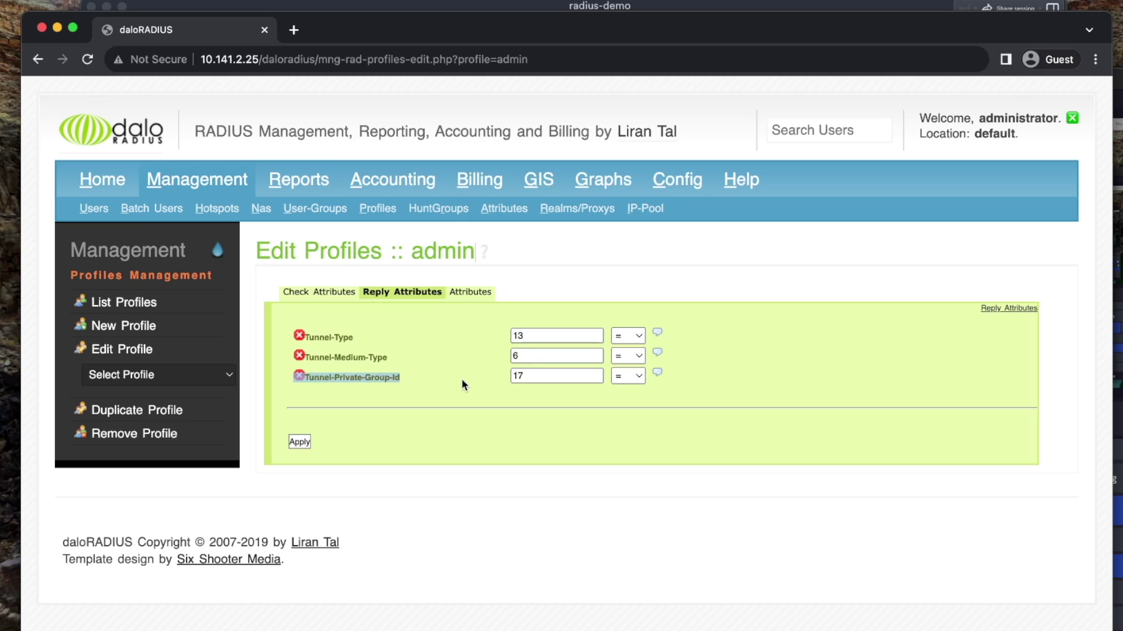
click(388, 371)
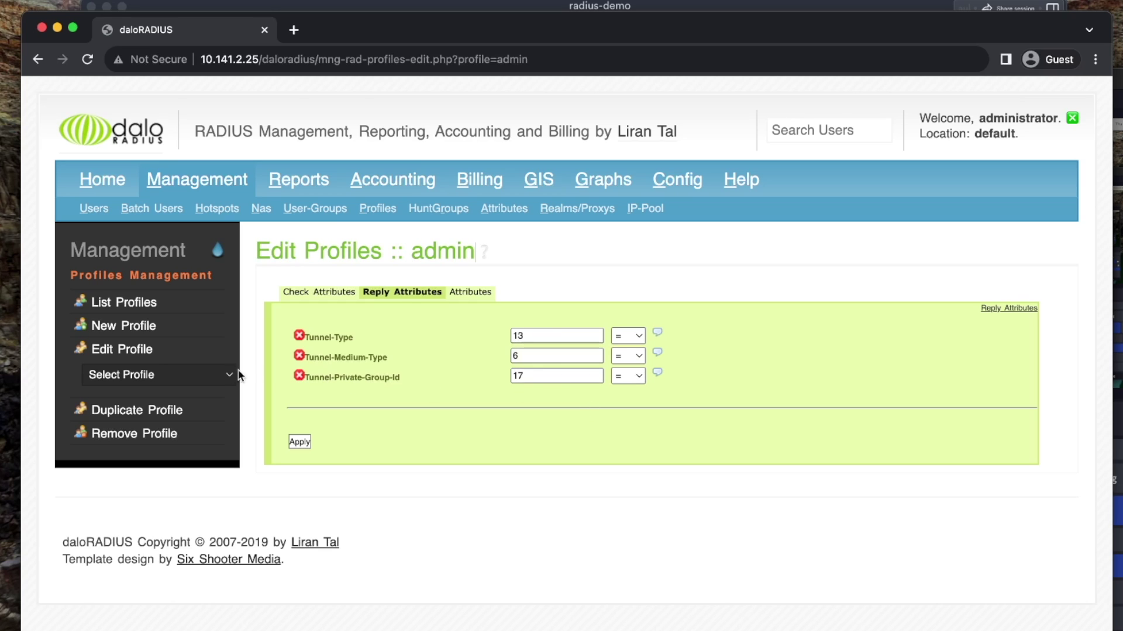
Duplicate the admin profile as a new profile named 'staff'
click(134, 411)
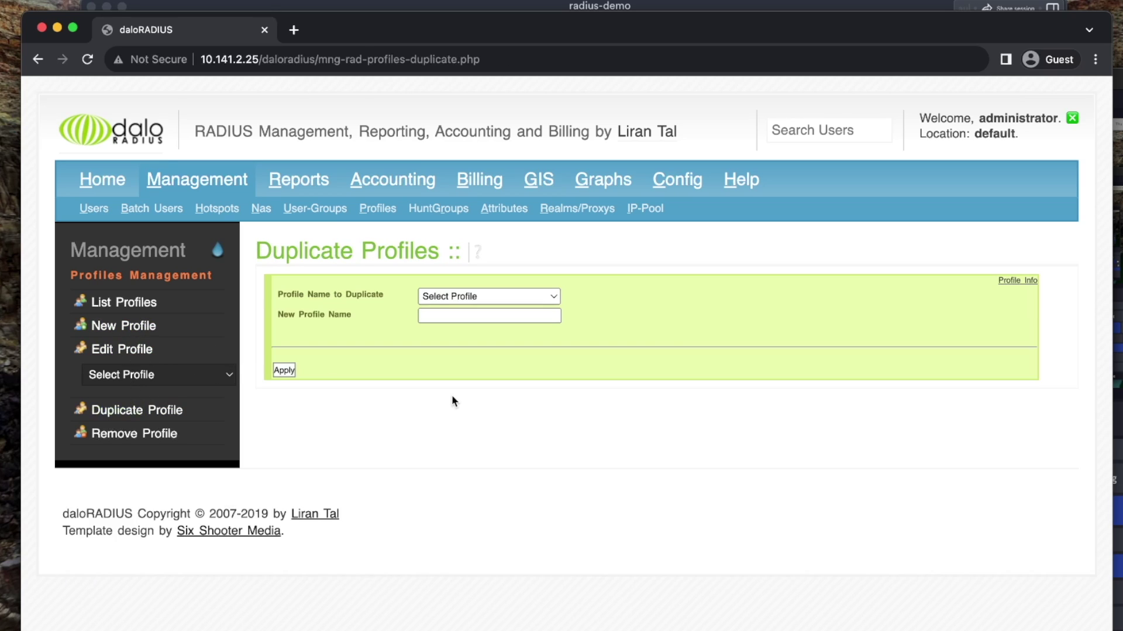
click(437, 296)
click(437, 329)
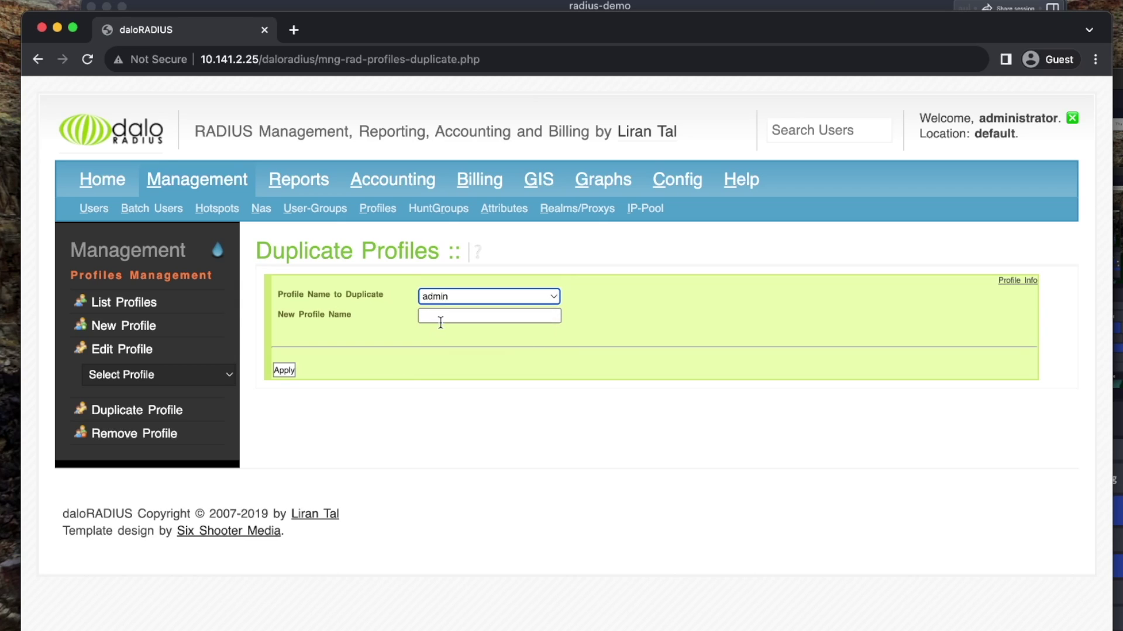
click(440, 317)
text(staff)
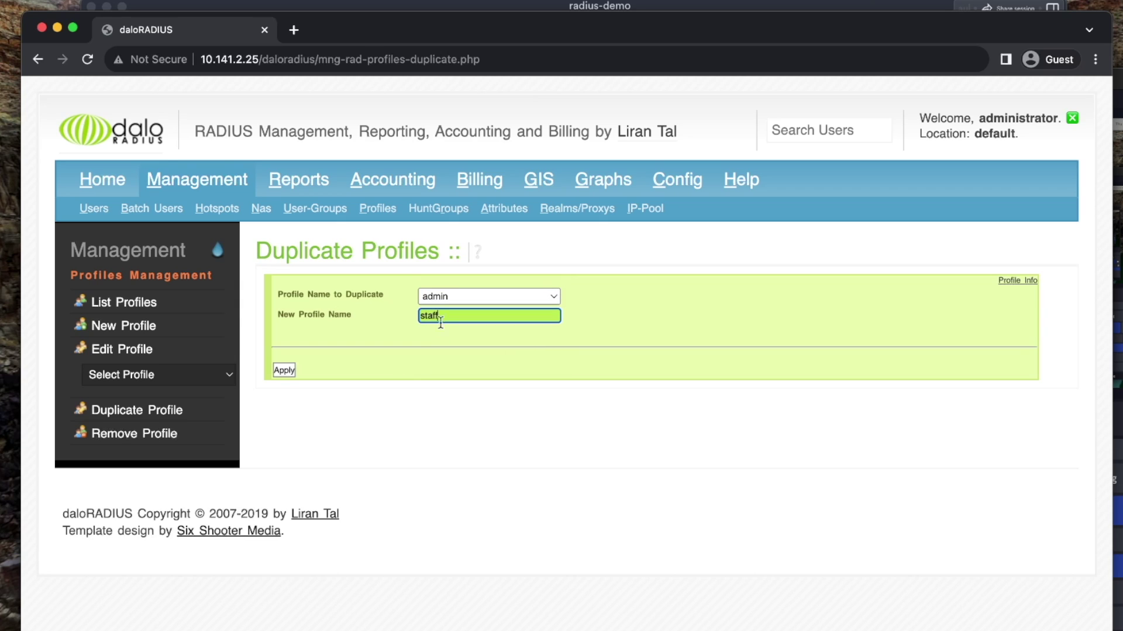
click(284, 370)
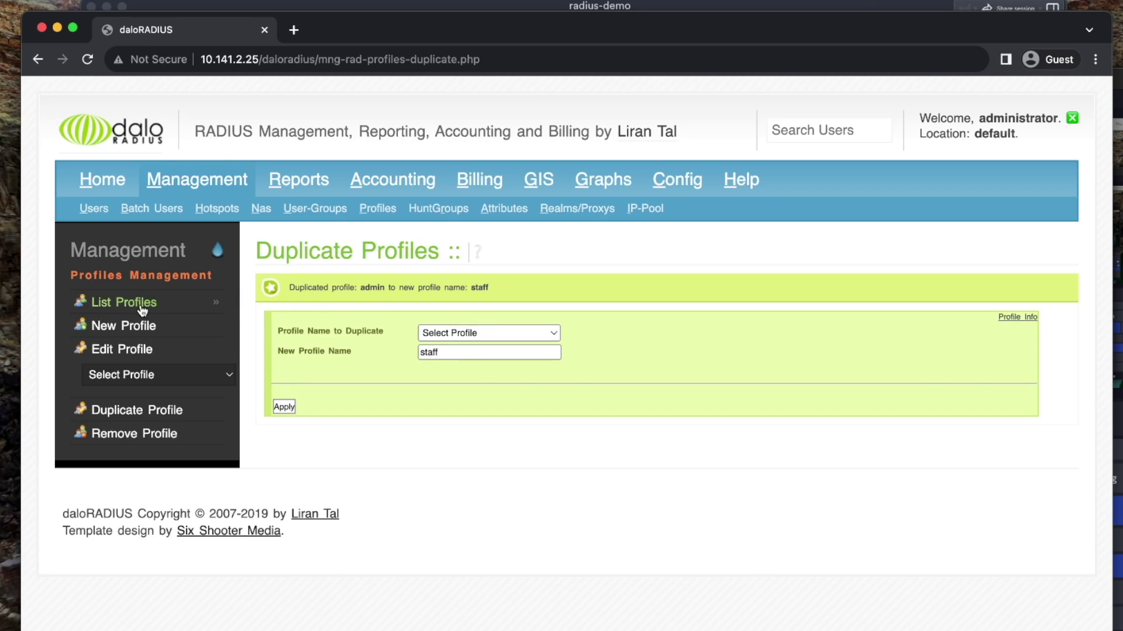
Change the staff profile's Tunnel-Private-Group-Id reply value from 17 to 20 and save
click(111, 302)
mouse_move(299, 453)
click(361, 465)
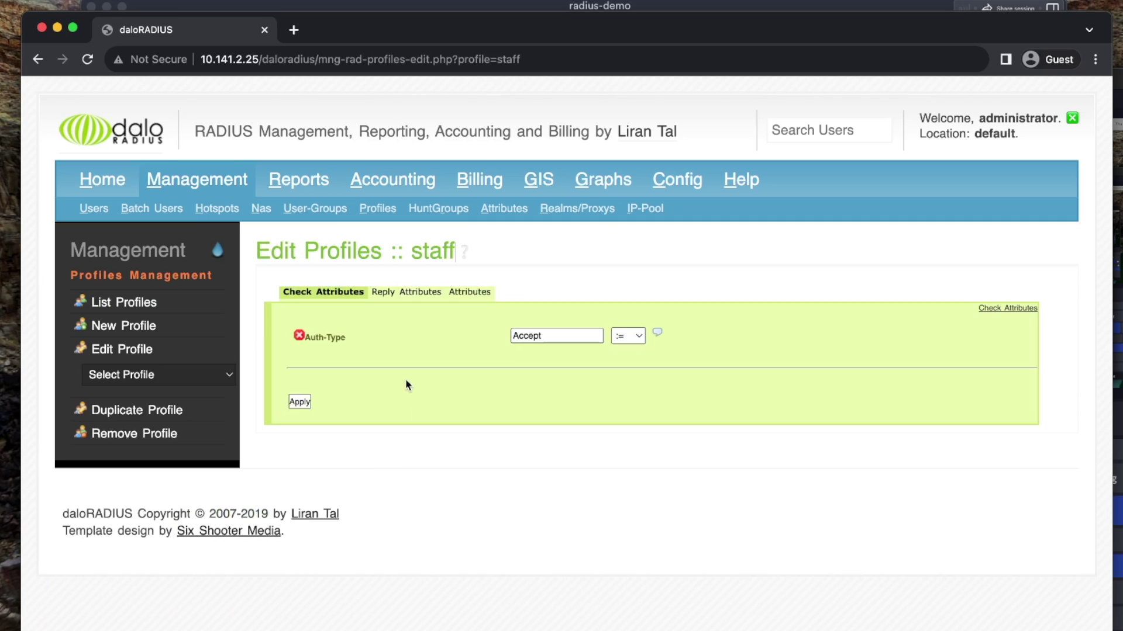
click(404, 293)
click(546, 377)
key(BackSpace)
key(BackSpace)
text(20)
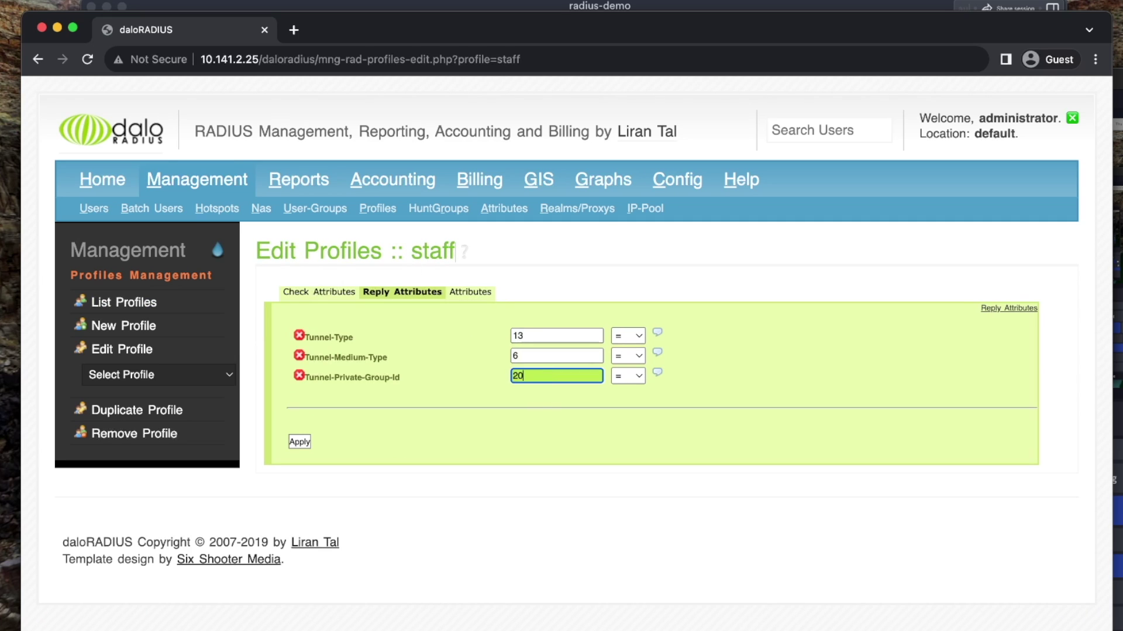
click(300, 442)
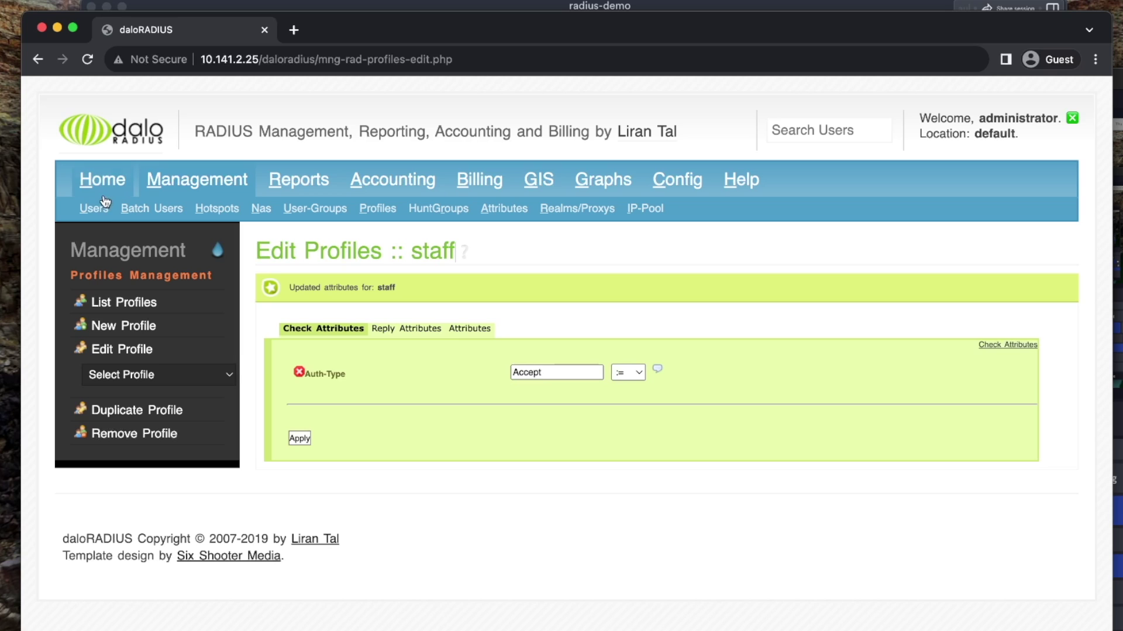
click(90, 208)
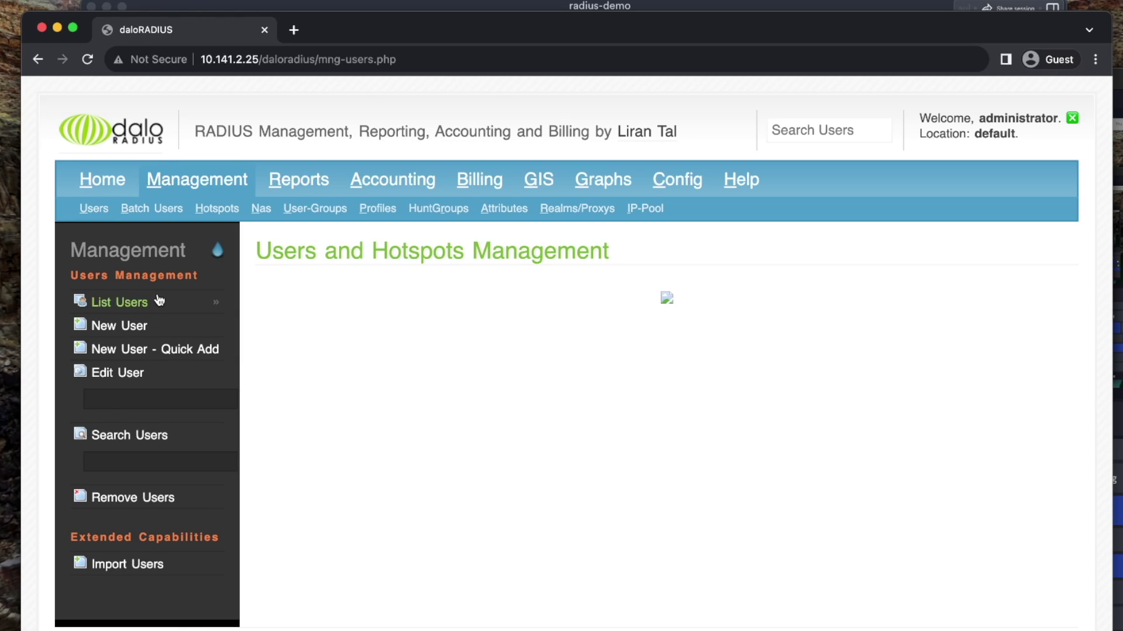
Edit user beamnetworks, change its Group #1 from admin to staff, and apply
click(157, 301)
click(485, 405)
click(574, 424)
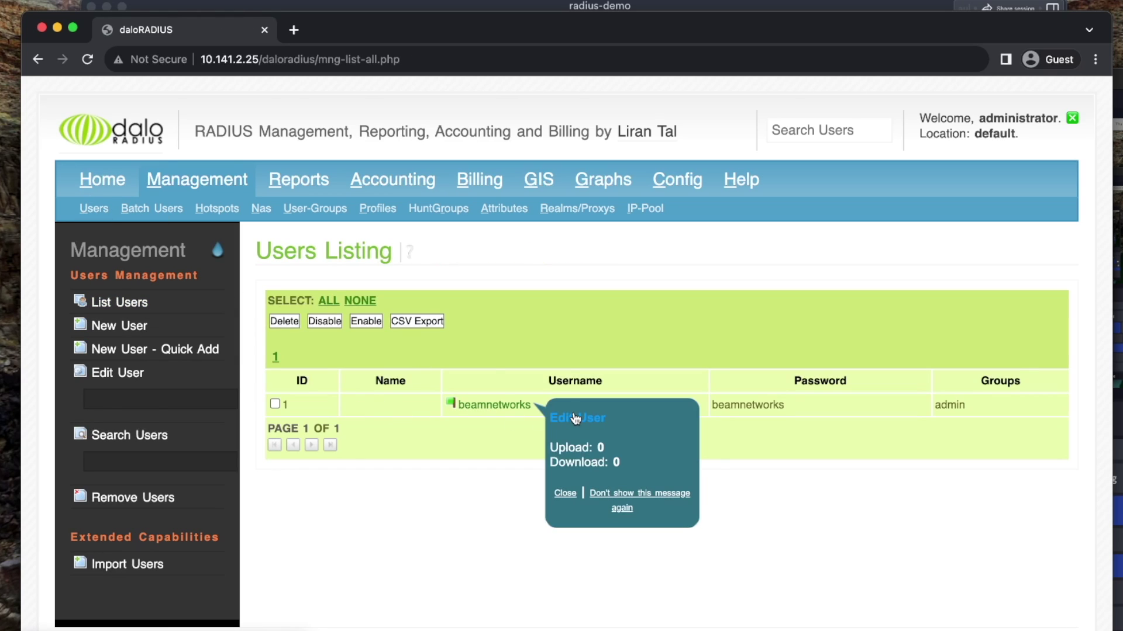
click(681, 293)
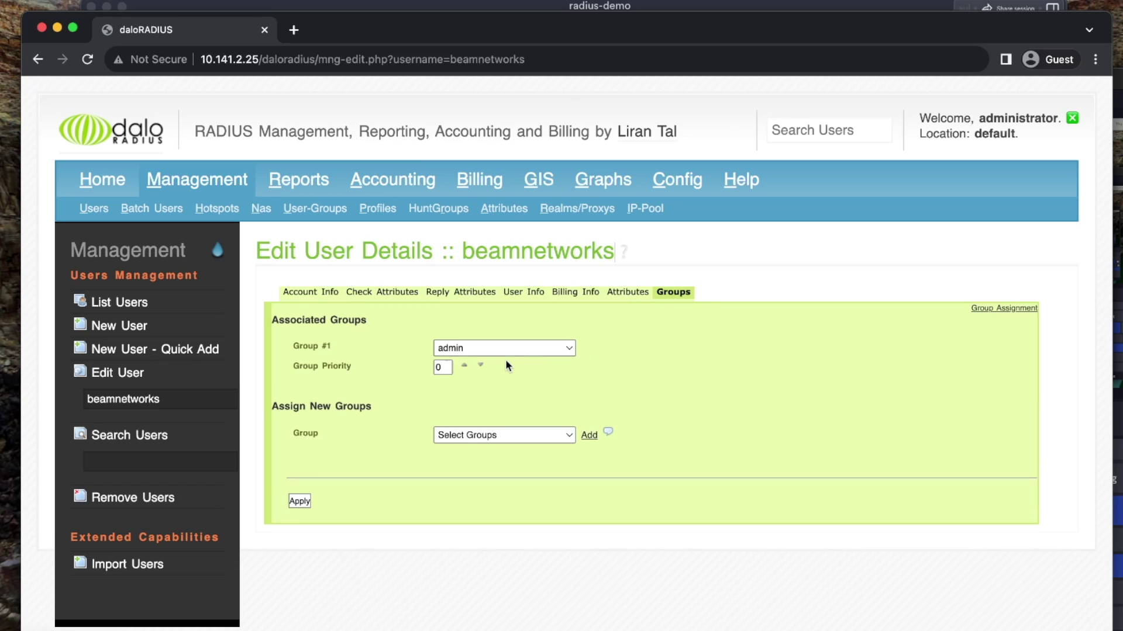
click(485, 350)
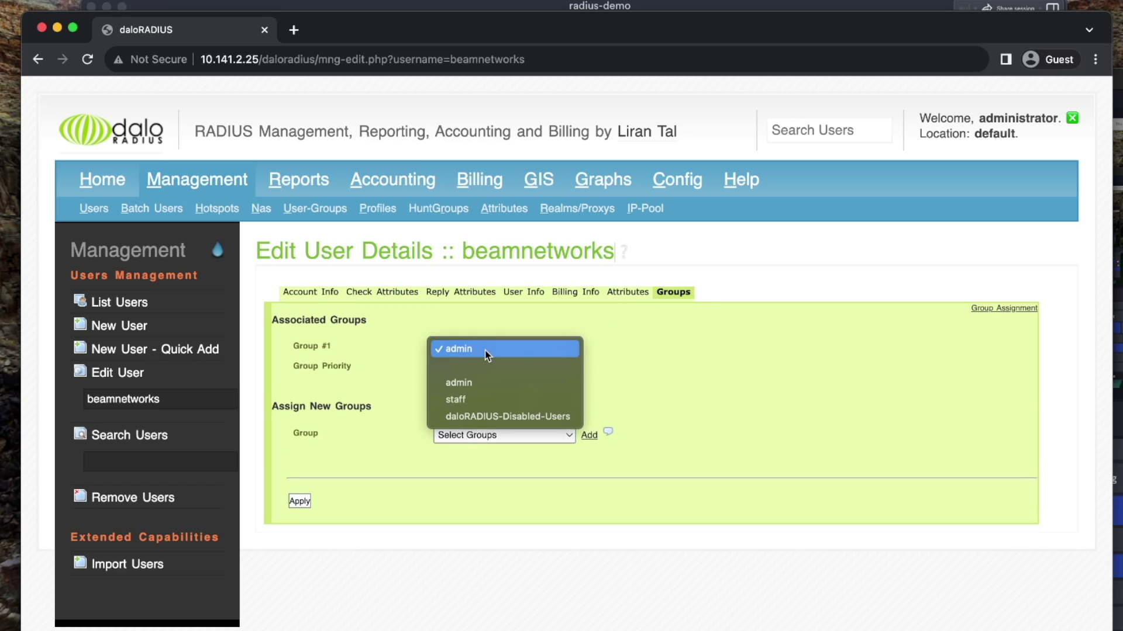
click(492, 398)
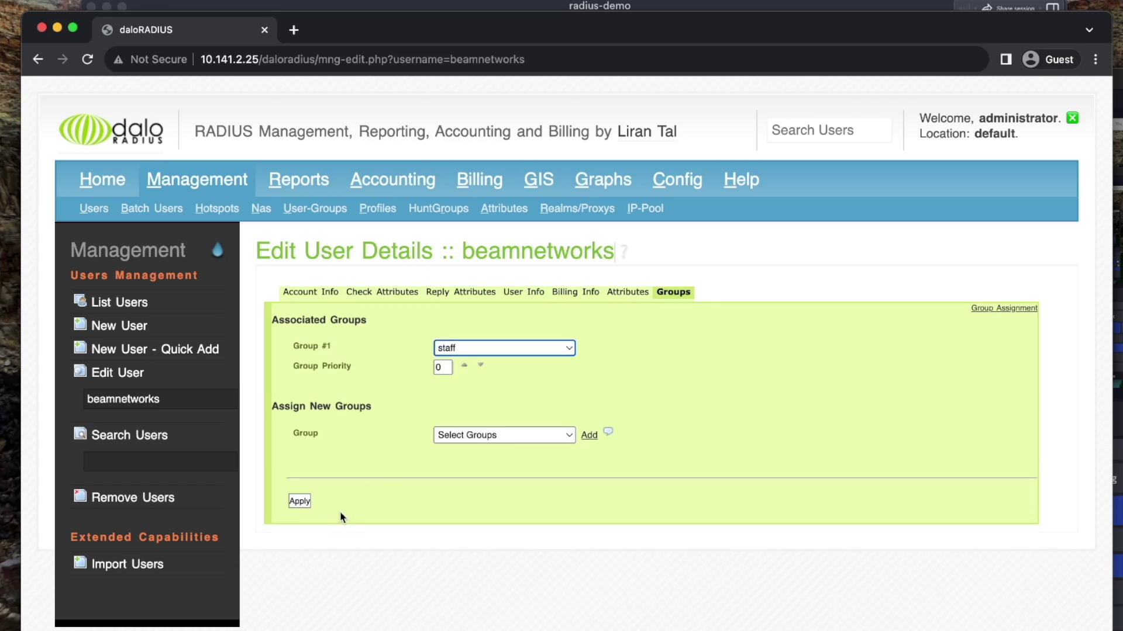
click(301, 504)
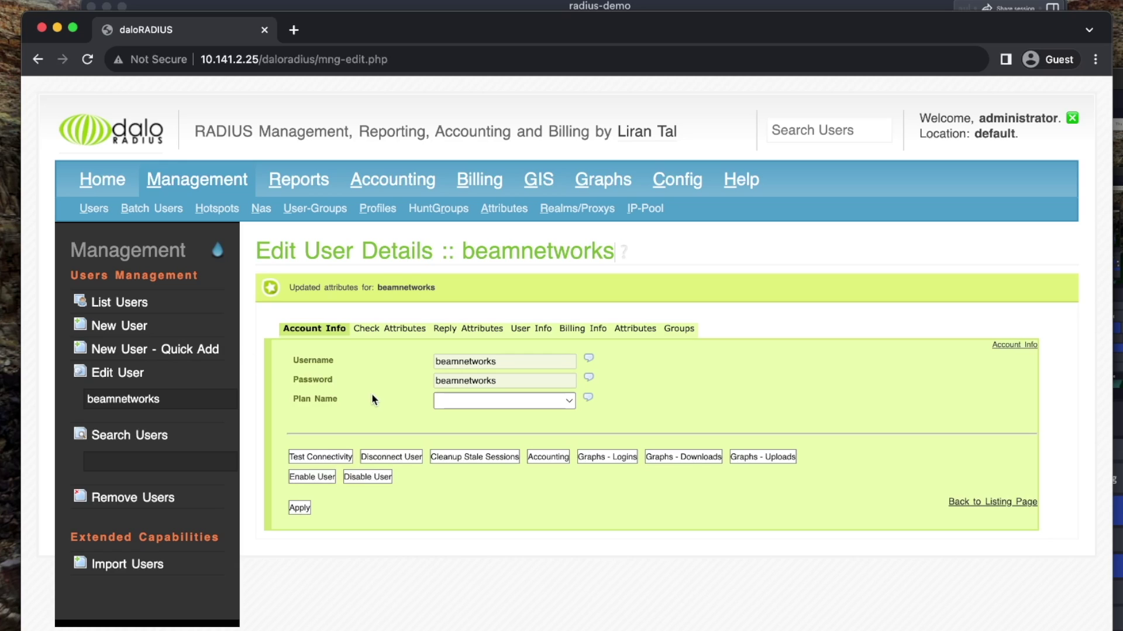
click(377, 209)
Open the New User – Quick Add form from Users management
click(94, 209)
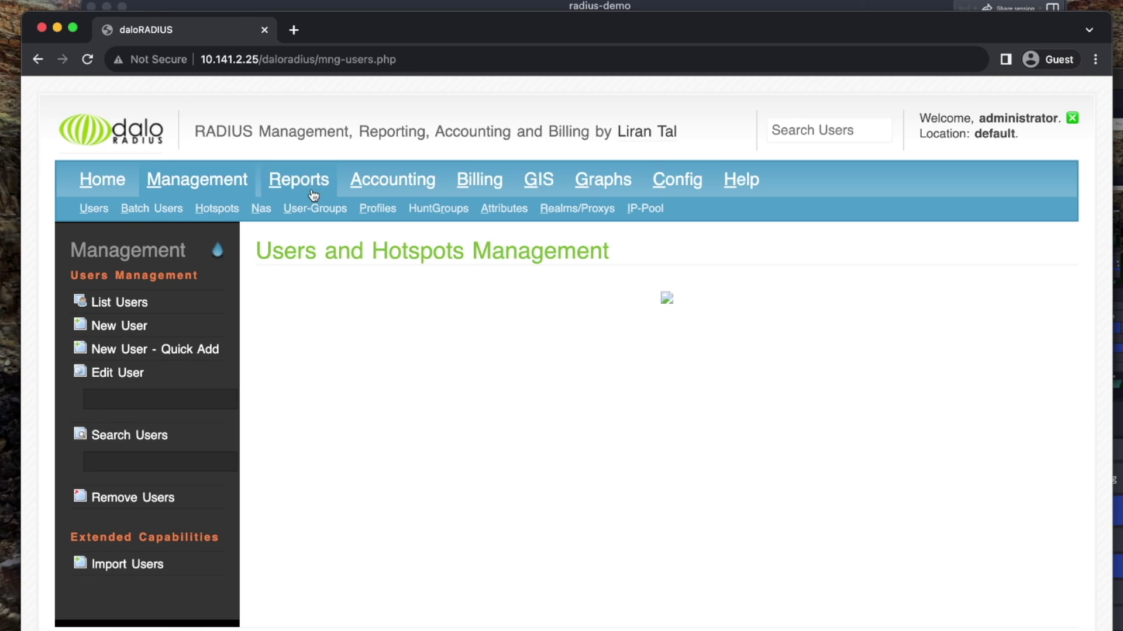
click(114, 305)
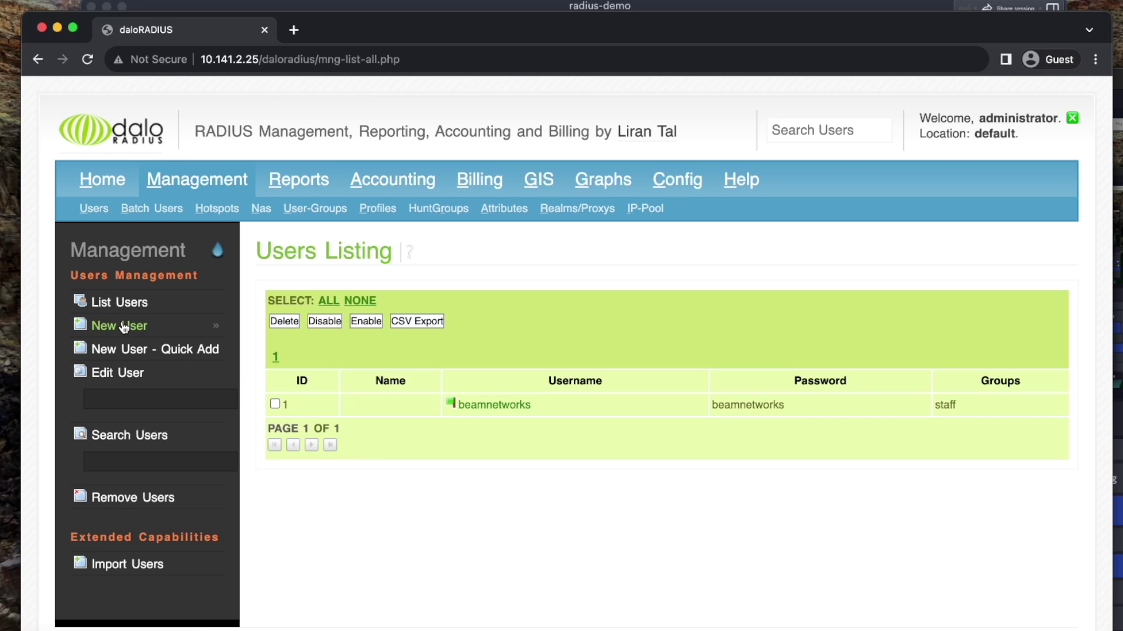
click(135, 349)
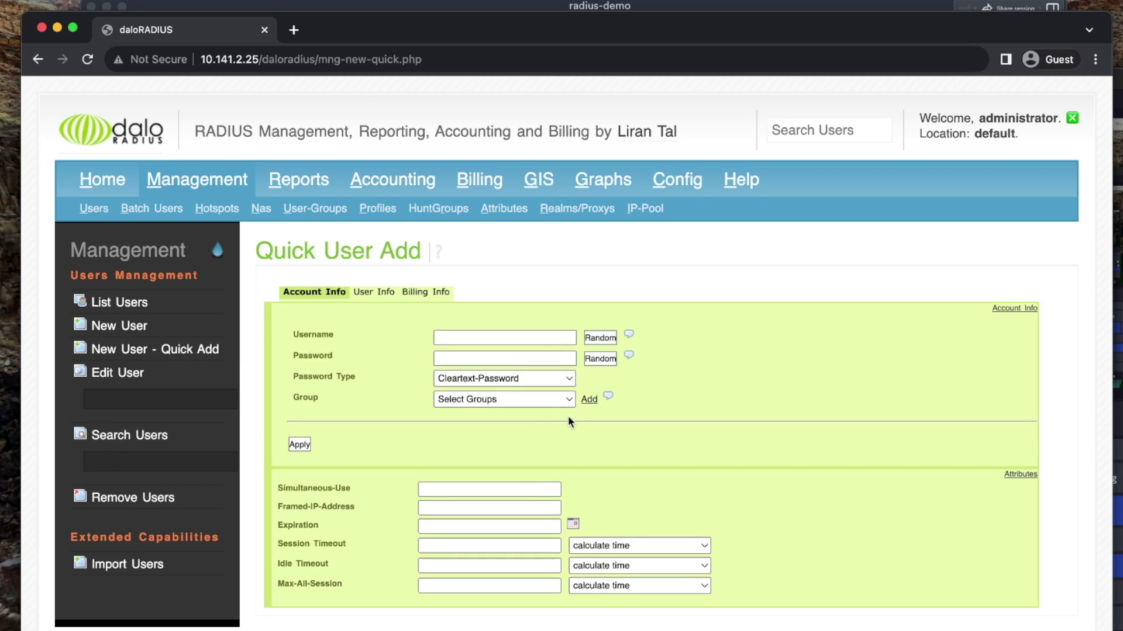
scroll(570, 421, down, 1)
click(515, 295)
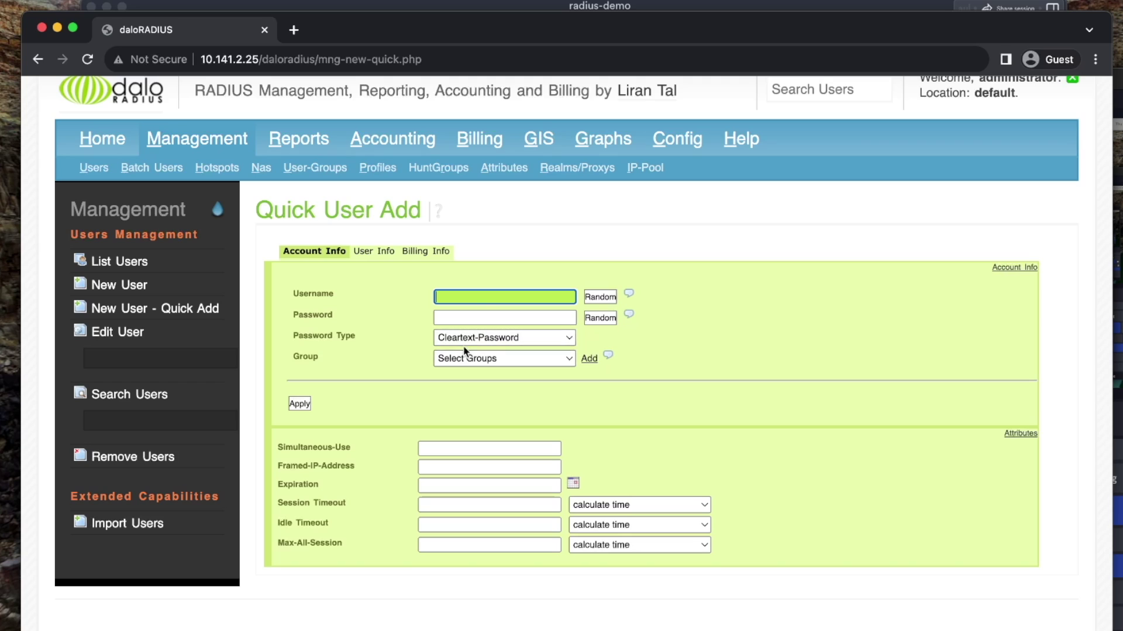
Add user joe in the staff group with a password and apply
click(492, 356)
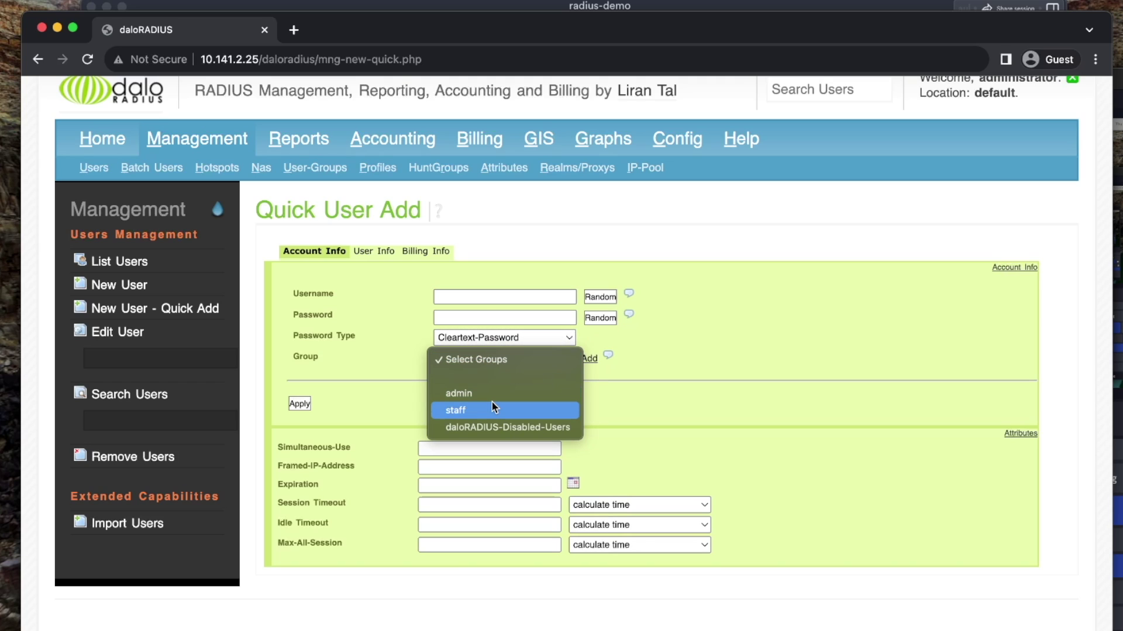
click(351, 342)
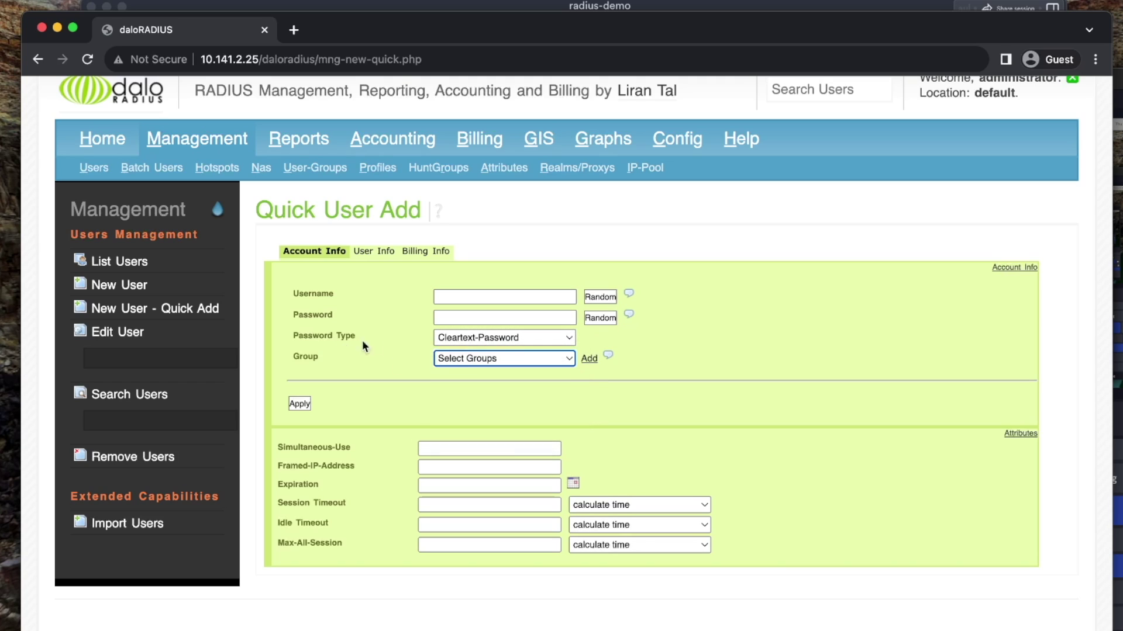
click(454, 362)
click(468, 411)
click(473, 298)
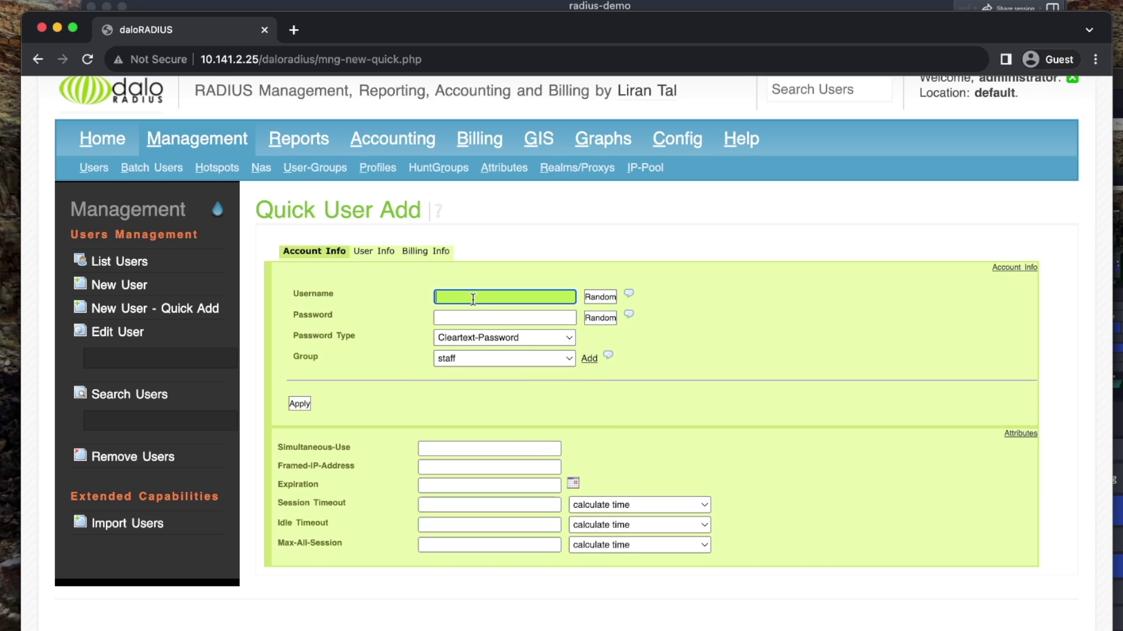
text(joe)
key(Tab)
text(jo)
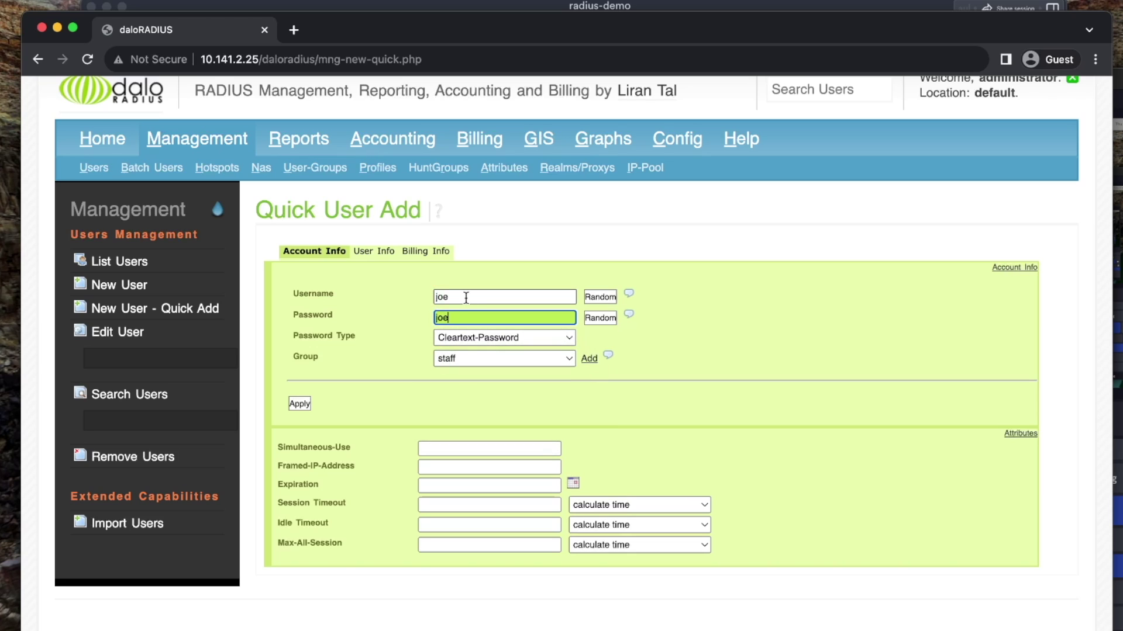
click(301, 404)
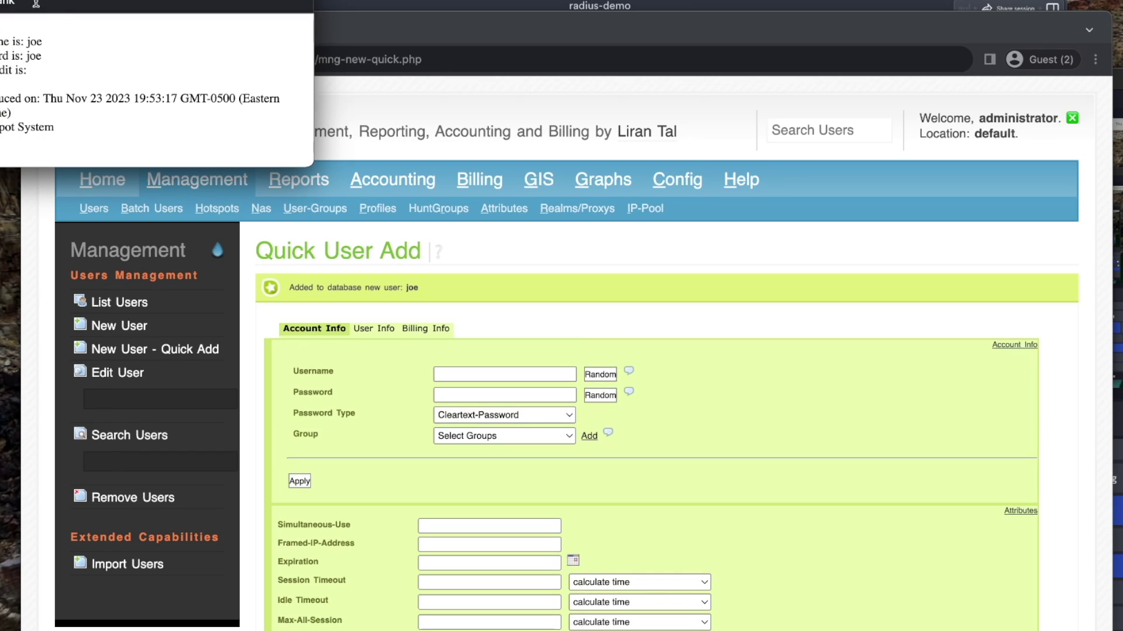
click(420, 395)
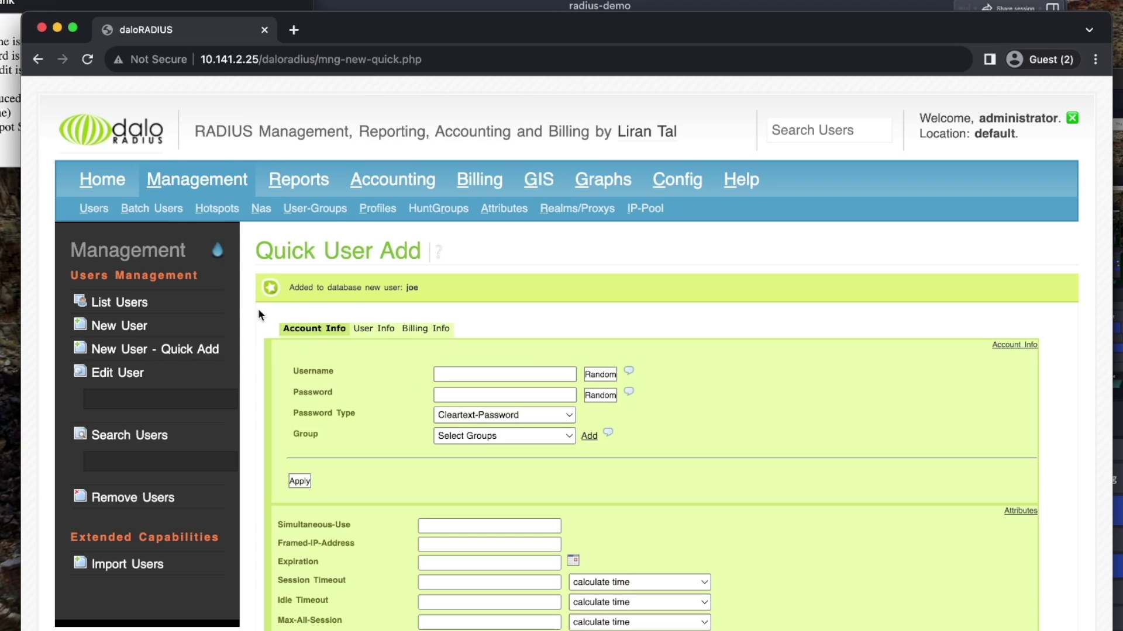
List users and verify joe's row shows the staff group
click(116, 304)
scroll(494, 435, down, 1)
drag(436, 401, 802, 406)
click(812, 406)
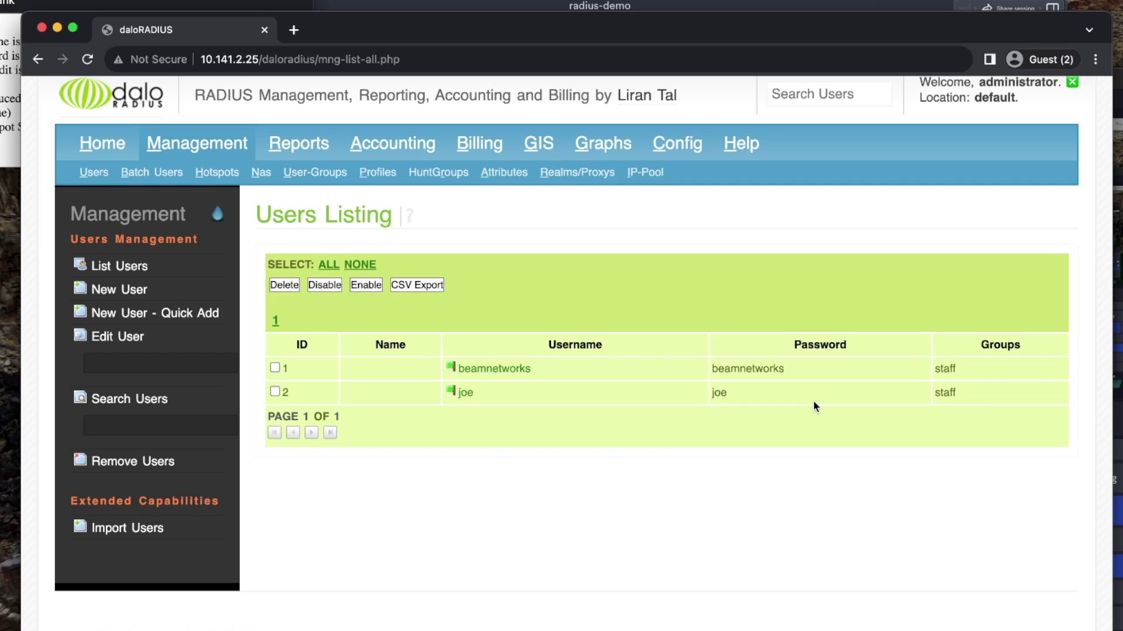
double_click(968, 390)
click(498, 390)
Return to the users list, then go to Profiles configuration
click(104, 314)
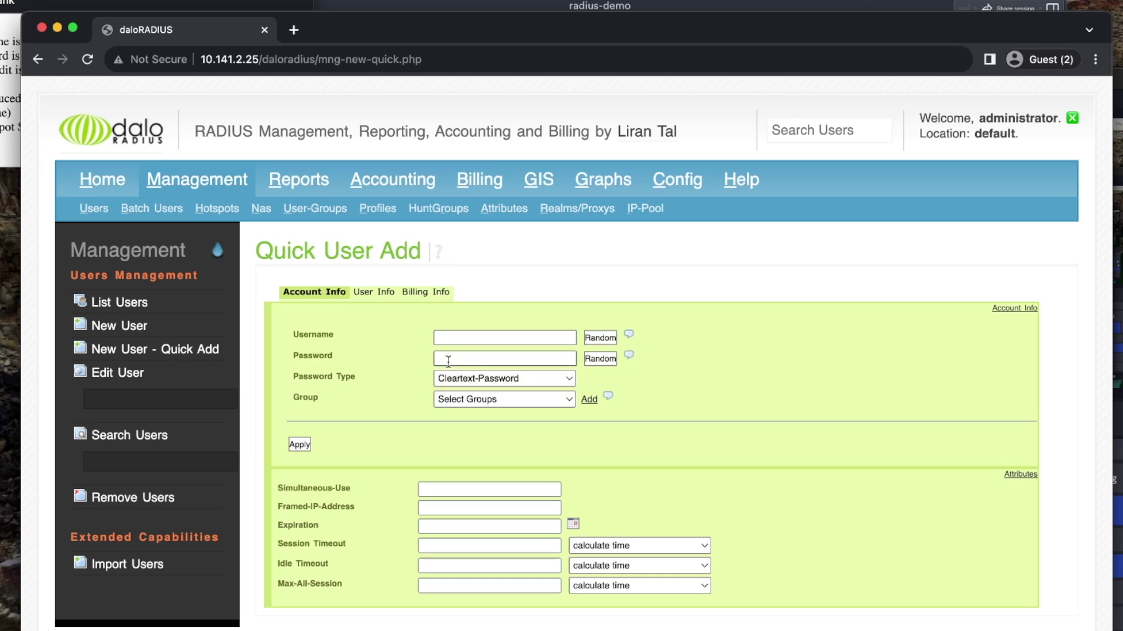
click(120, 302)
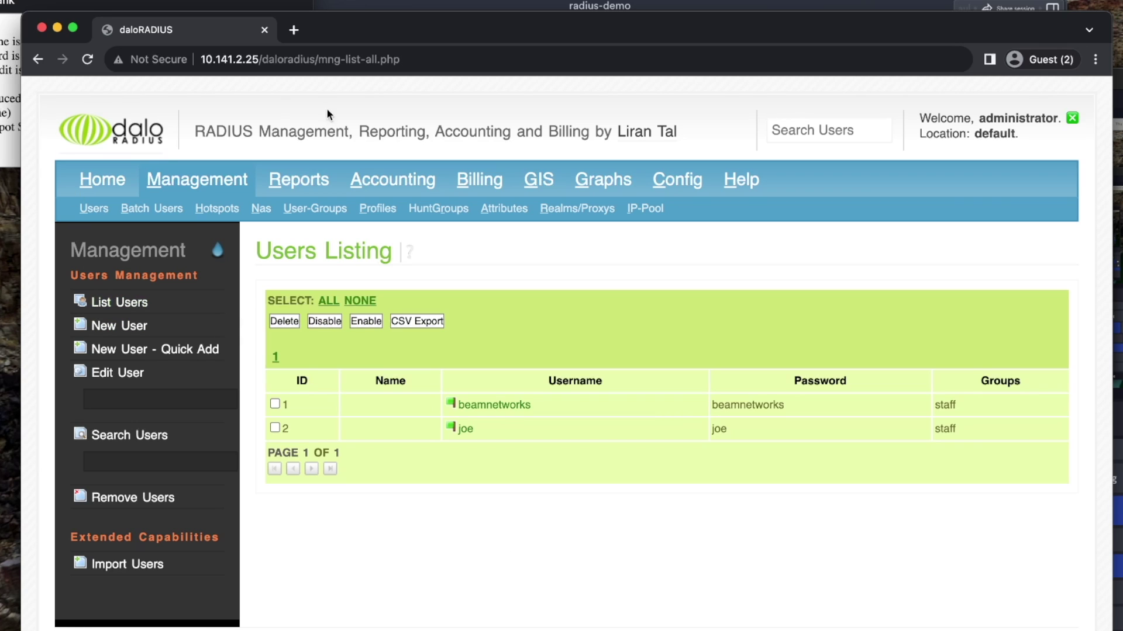
click(377, 209)
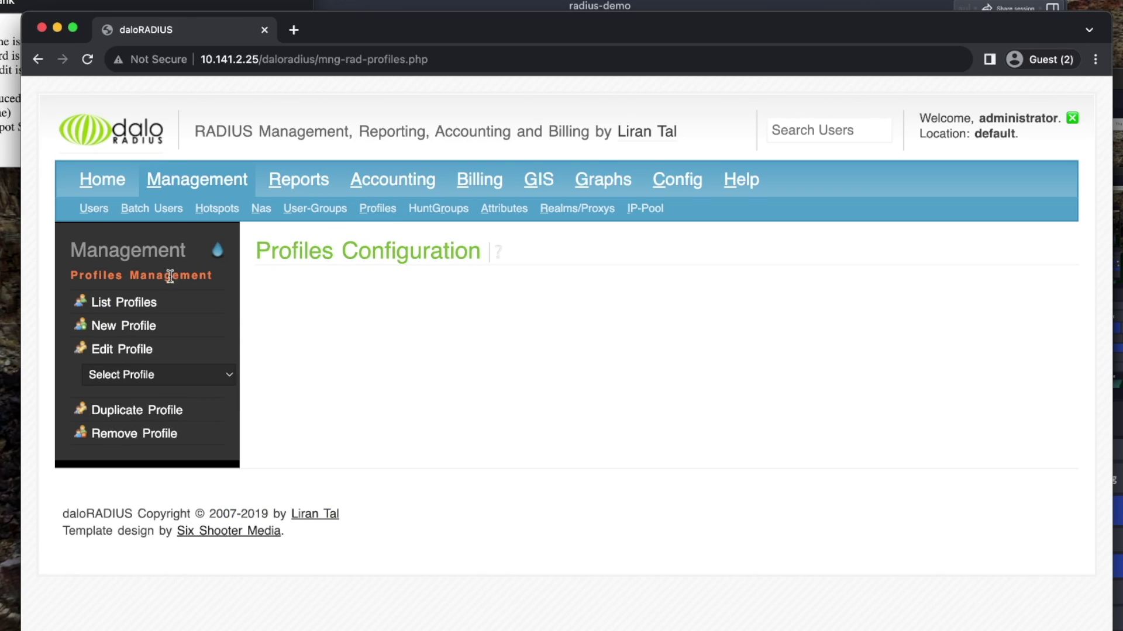
List profiles to confirm staff has 2 users, then go back to Users management
click(123, 303)
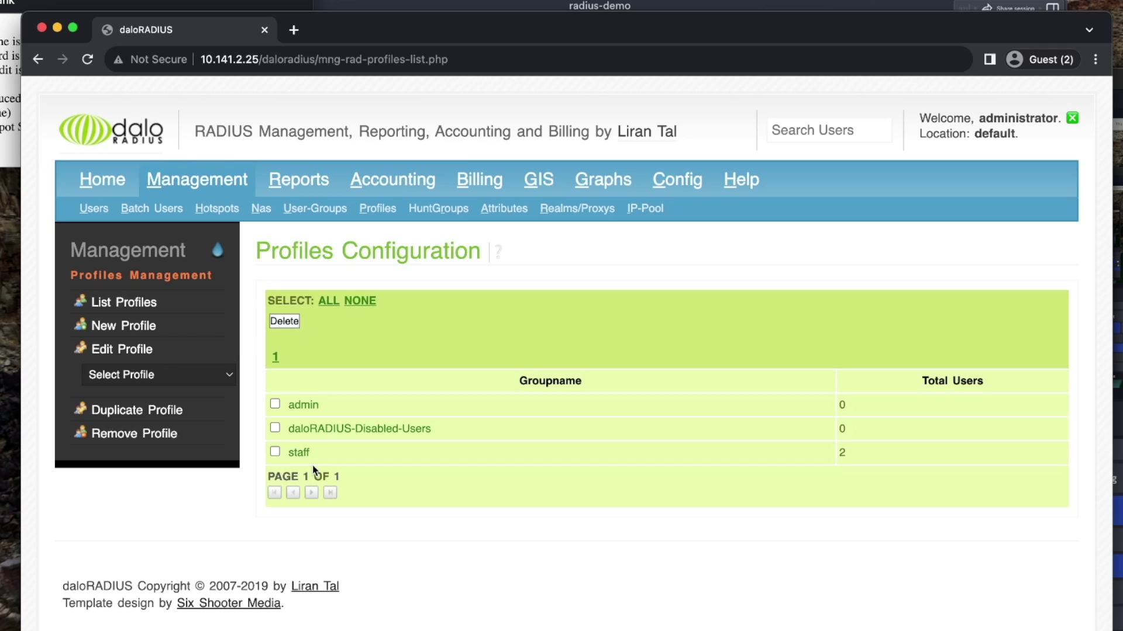
click(85, 215)
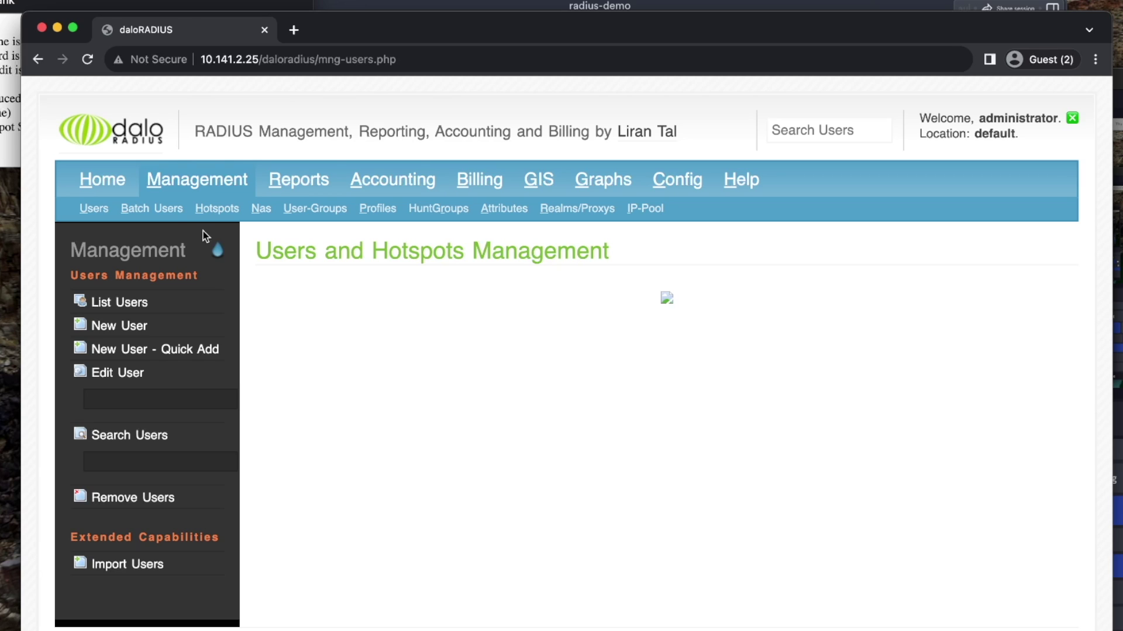
click(18, 4)
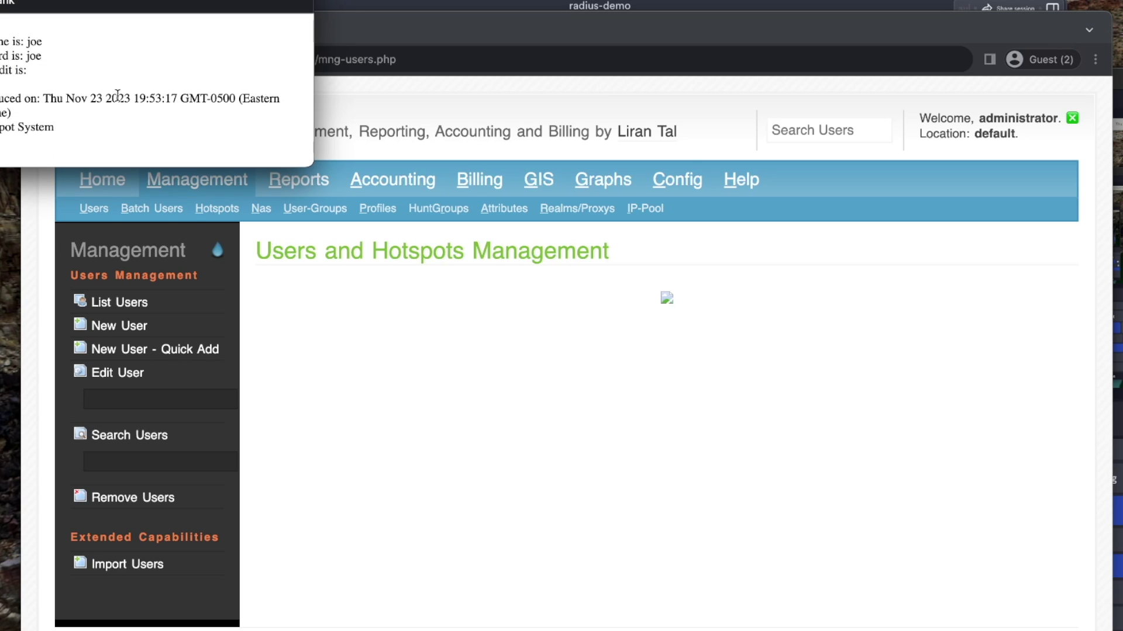
In Config > Operators, list operators and start a New Operator
click(678, 186)
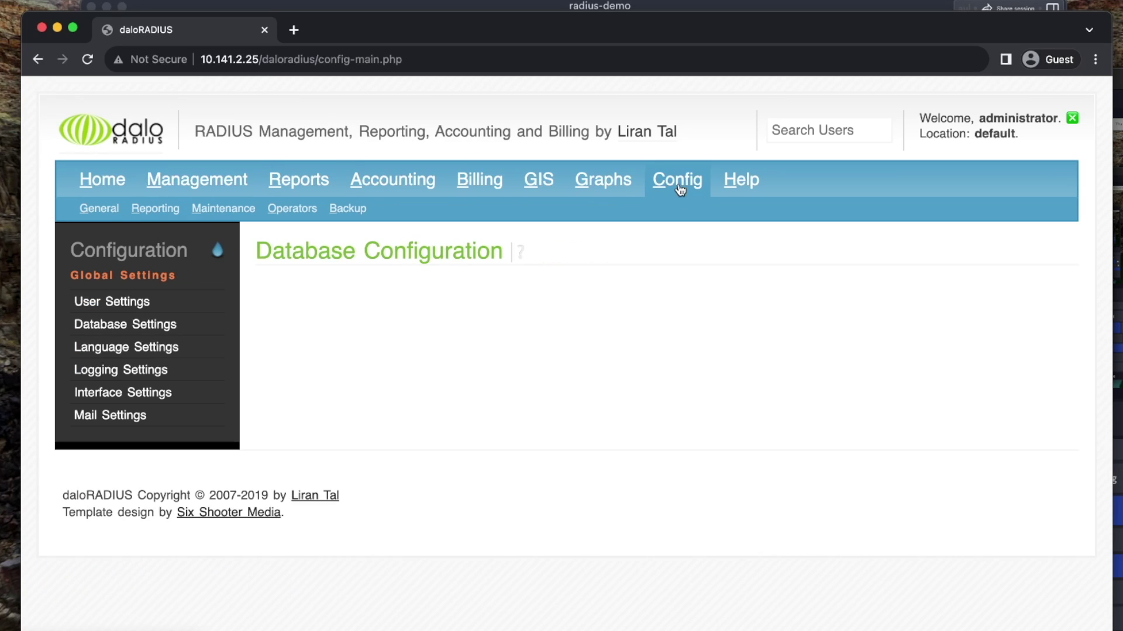
click(289, 211)
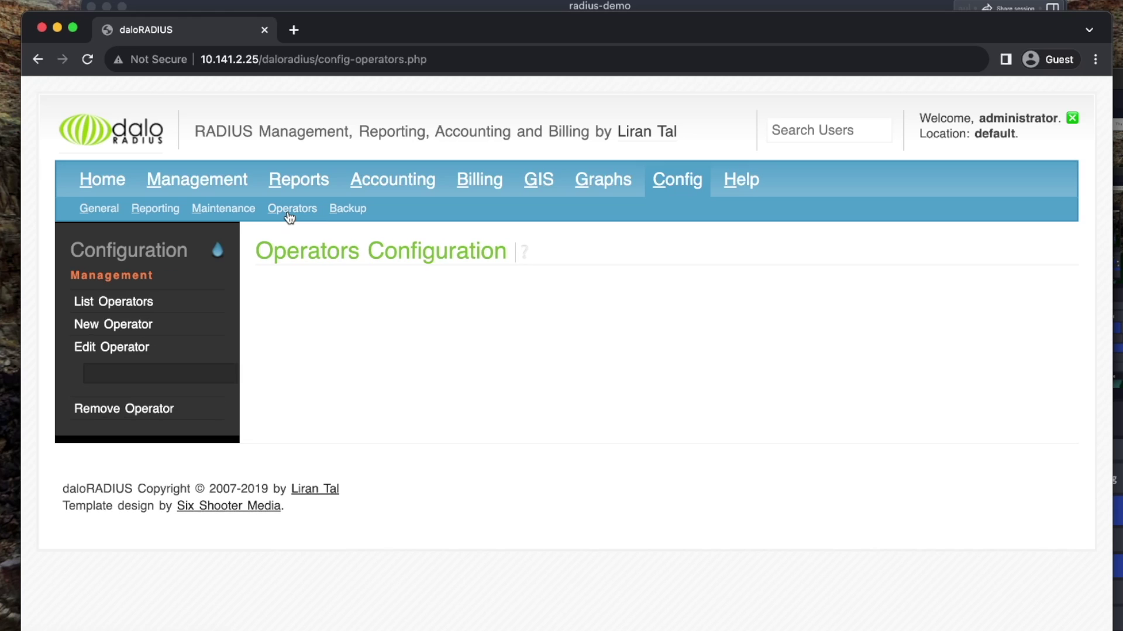
click(138, 301)
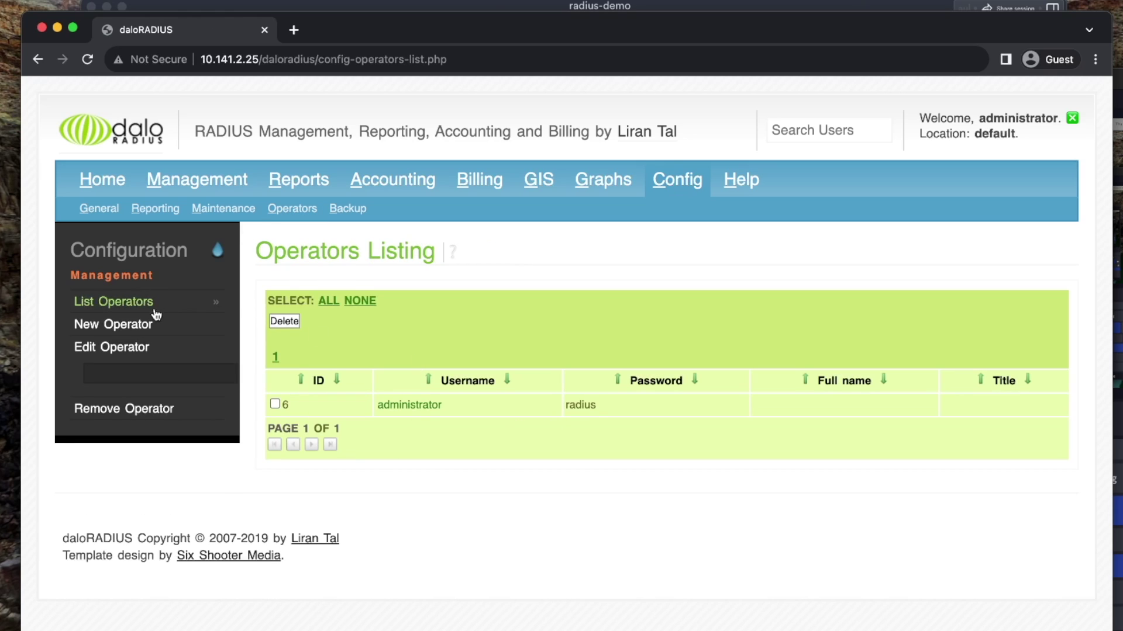
click(167, 329)
Review the new operator's ACL Settings table, with all pages defaulting to Enabled
click(458, 321)
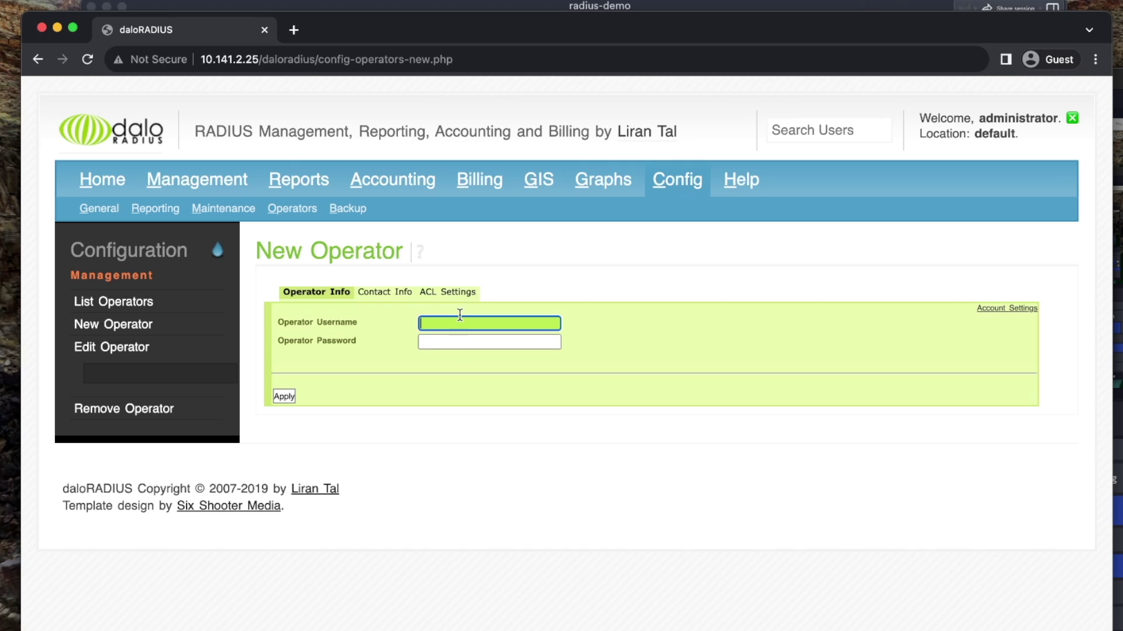
click(446, 339)
click(443, 294)
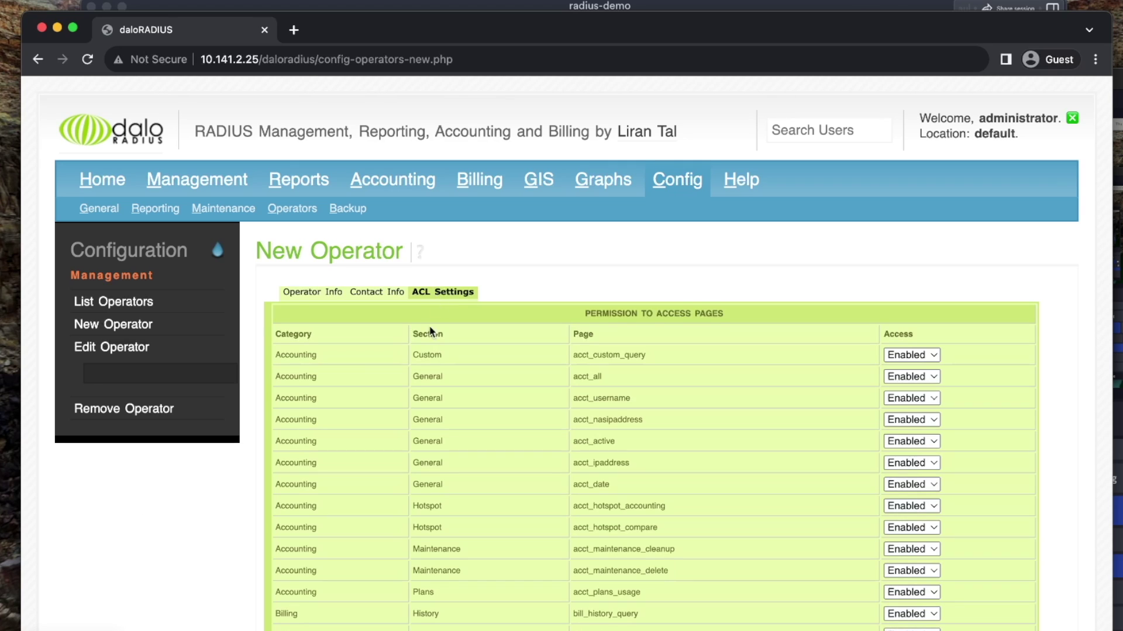
scroll(441, 461, down, 5)
scroll(441, 462, up, 5)
Enter operator username manager and a password in Operator Info
click(314, 292)
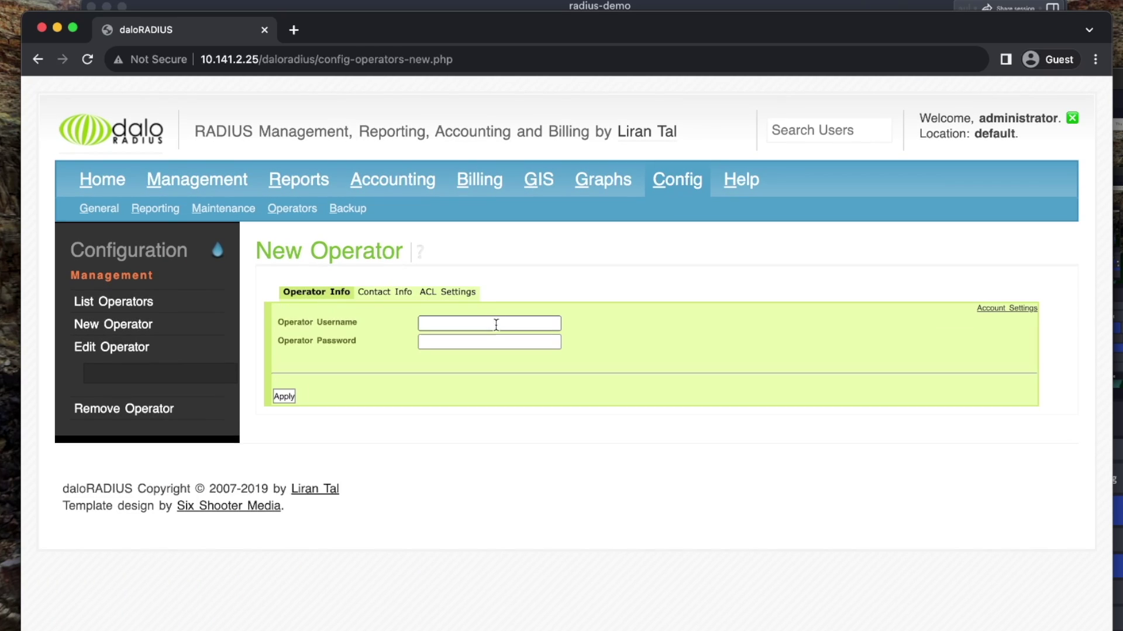
click(496, 323)
text(manager)
key(Tab)
text(m)
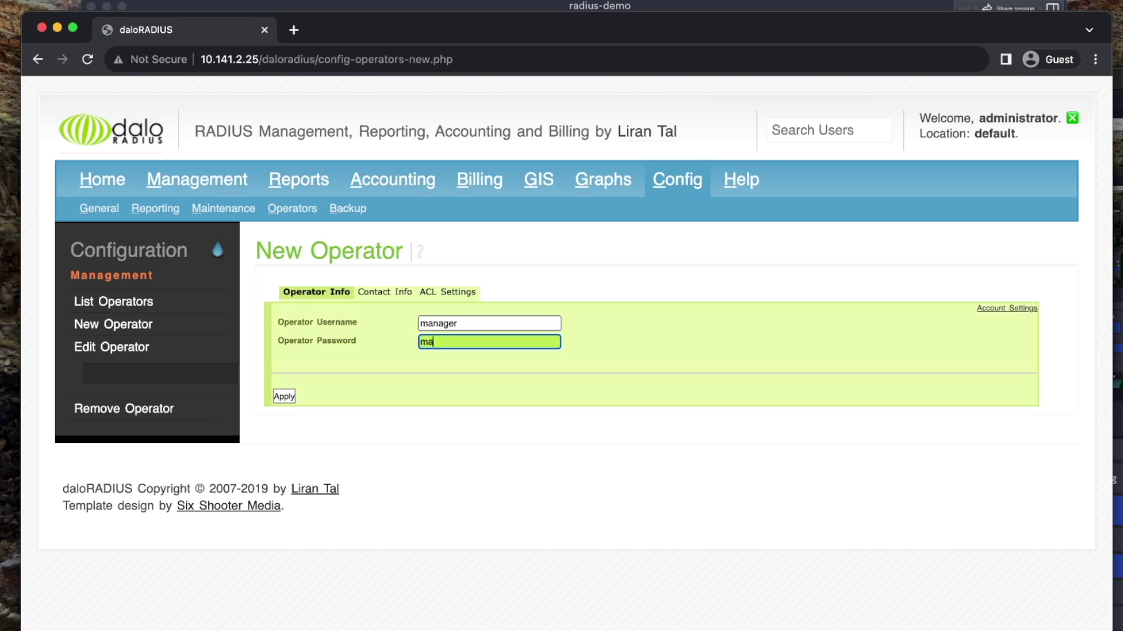
Look over the operator's contact details and ACL permissions tabs
click(400, 292)
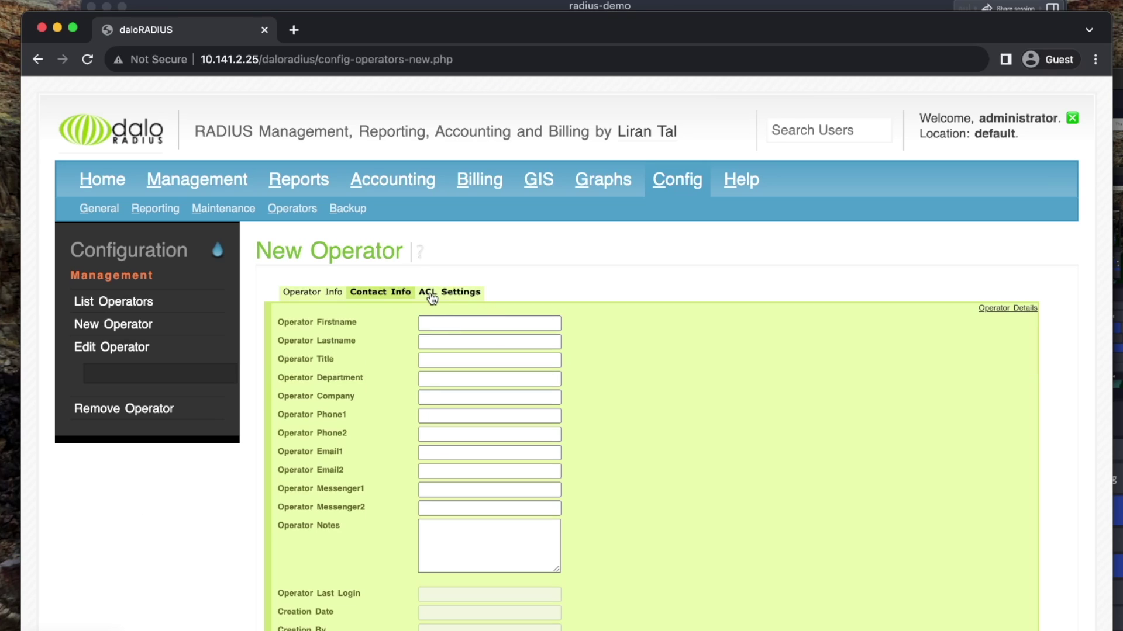
scroll(430, 311, down, 5)
scroll(430, 310, up, 5)
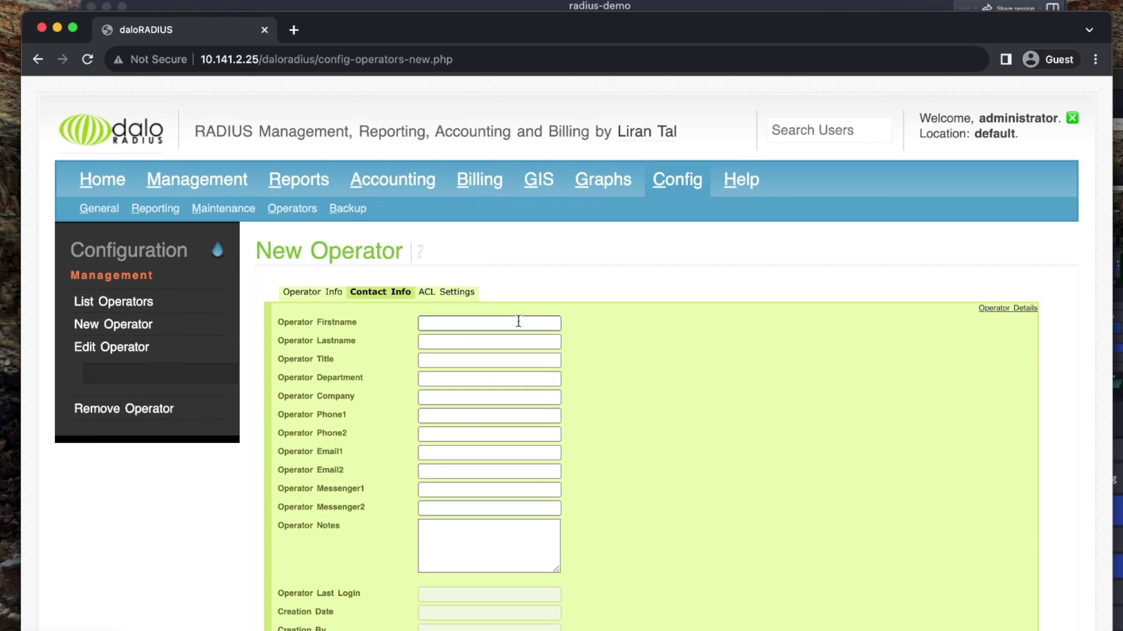
click(473, 296)
scroll(707, 428, down, 20)
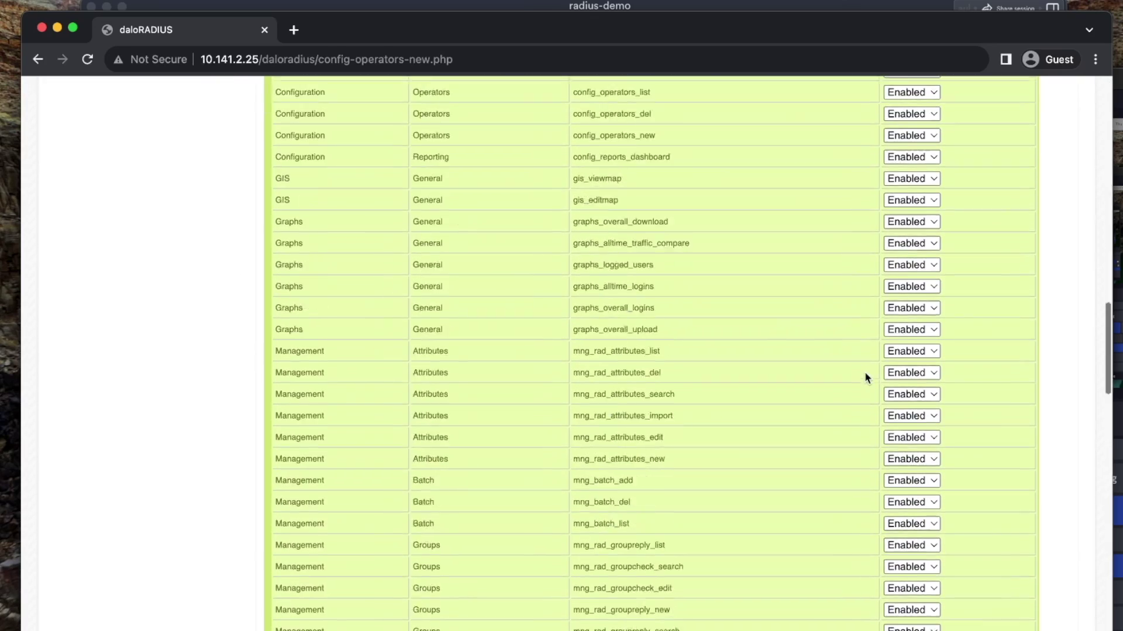
scroll(865, 377, up, 20)
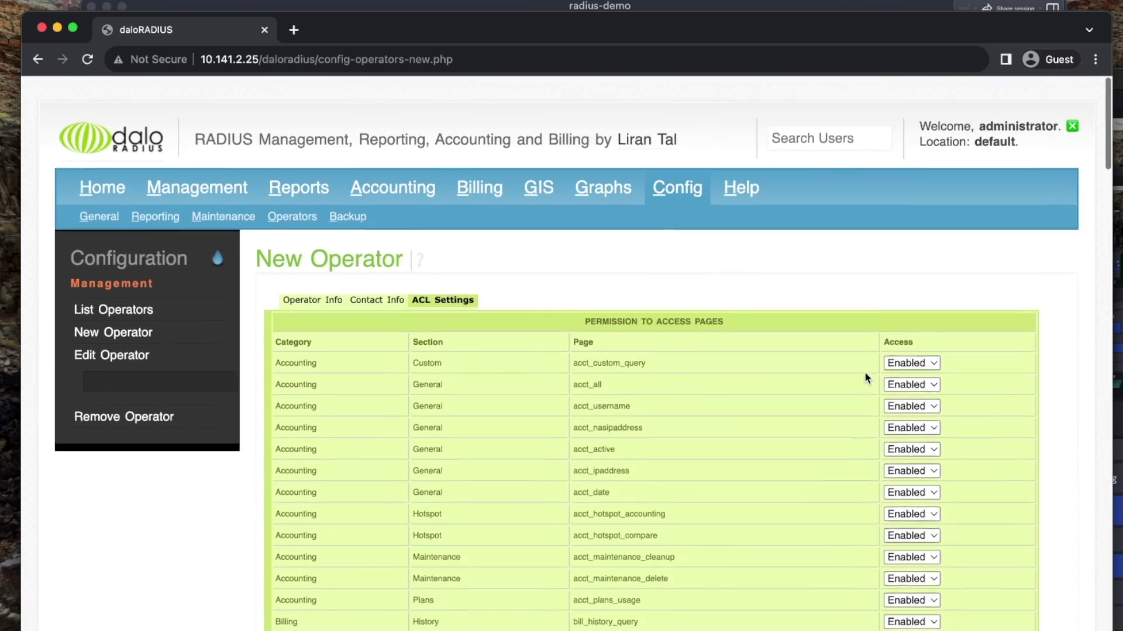
scroll(280, 500, down, 20)
Save the manager operator and view it in List Operators
click(283, 484)
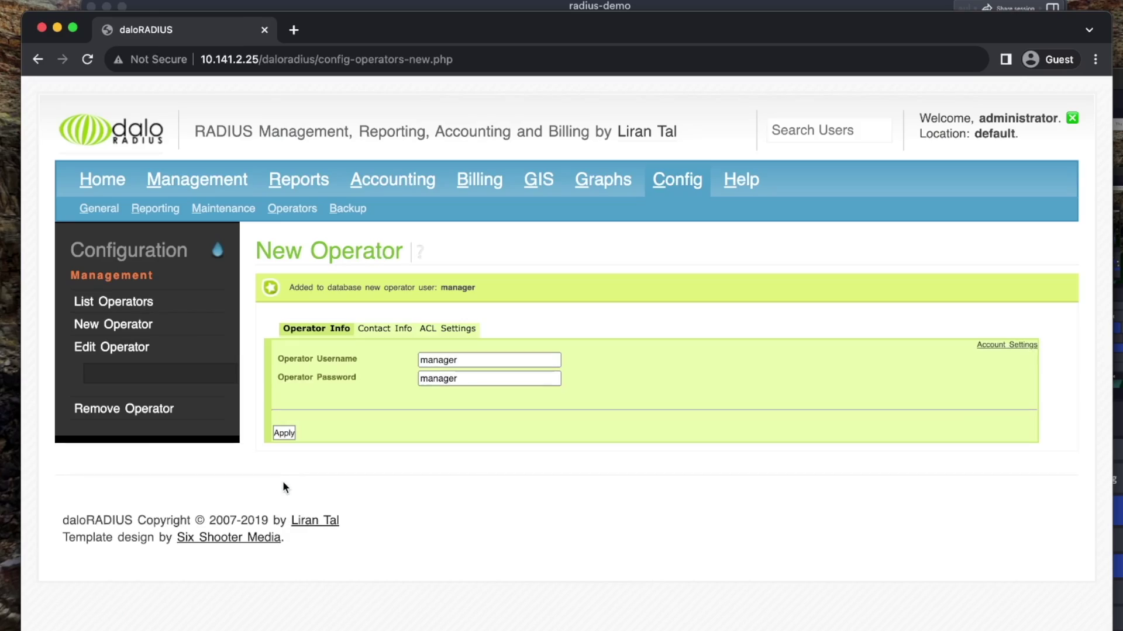
click(284, 434)
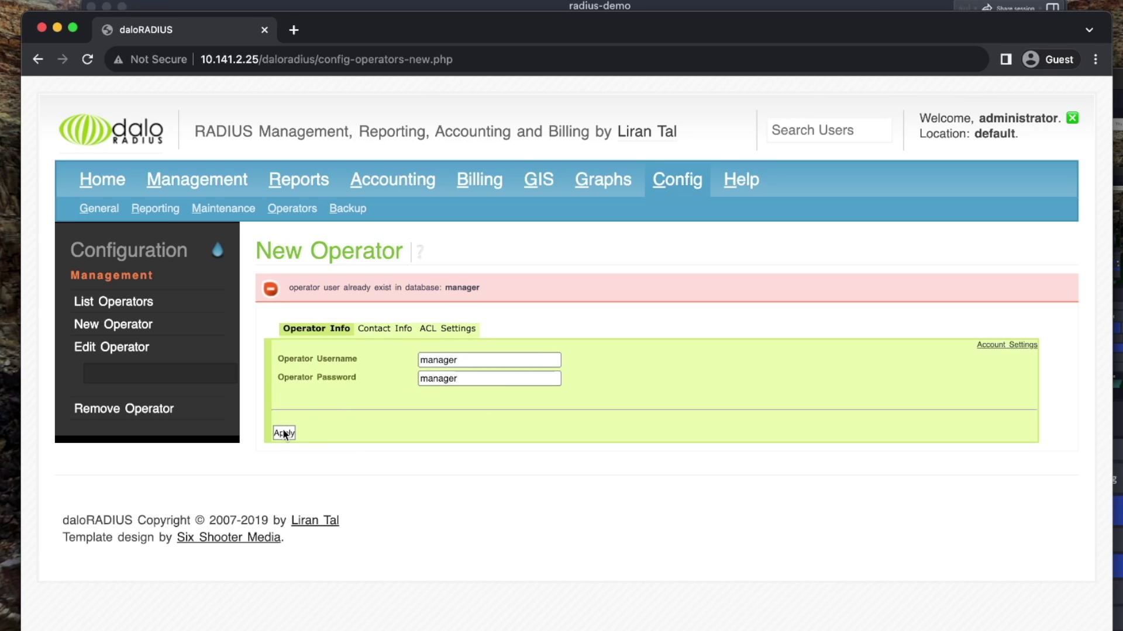
click(136, 302)
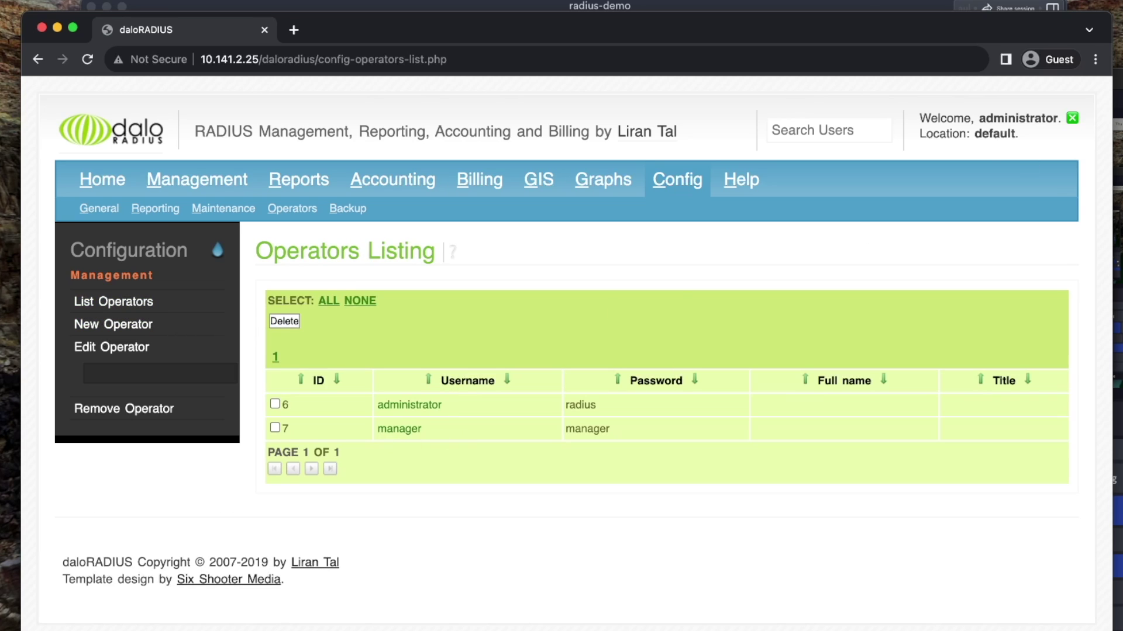
key(super+space)
Sign in to daloRADIUS as manager with its password in another browser
key(Escape)
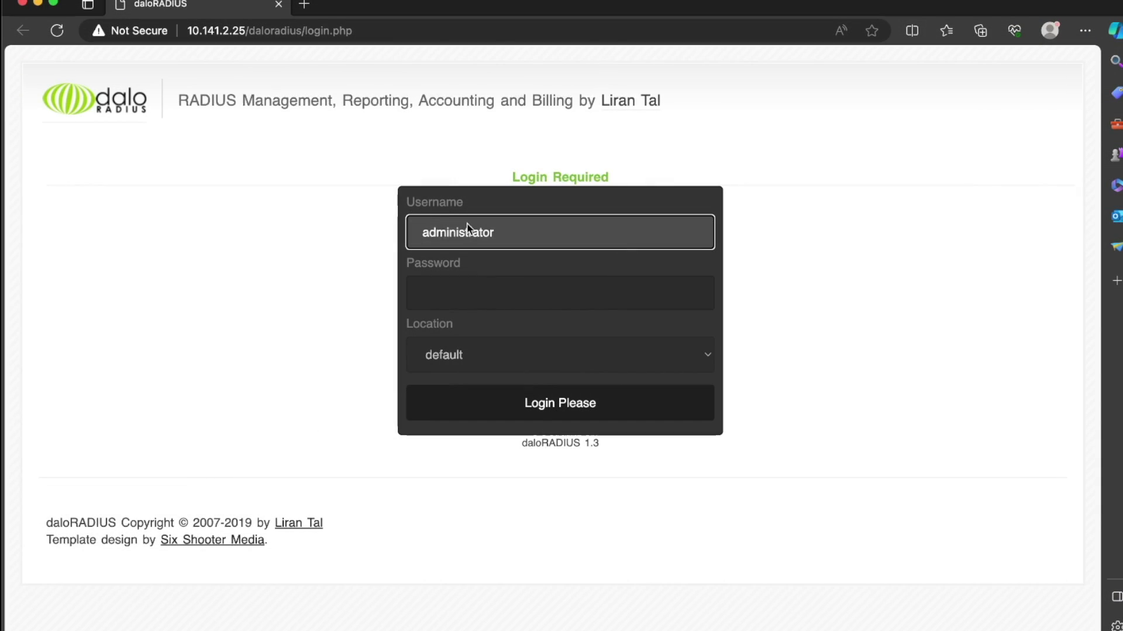
key(super+a)
text(manager)
key(Tab)
text(*******)
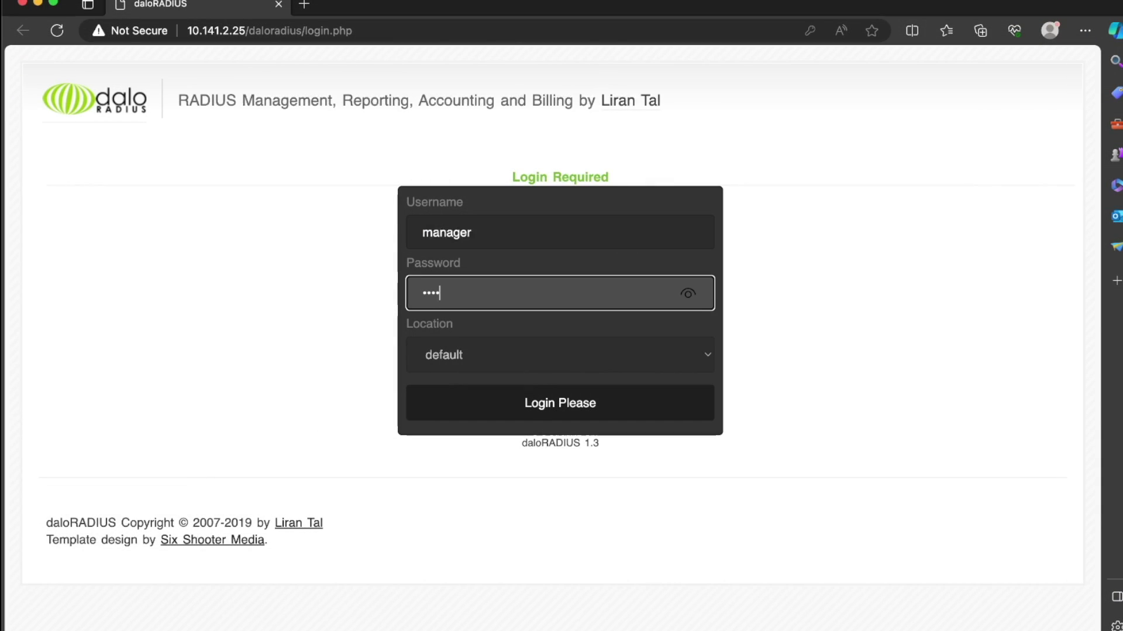
key(Return)
click(757, 166)
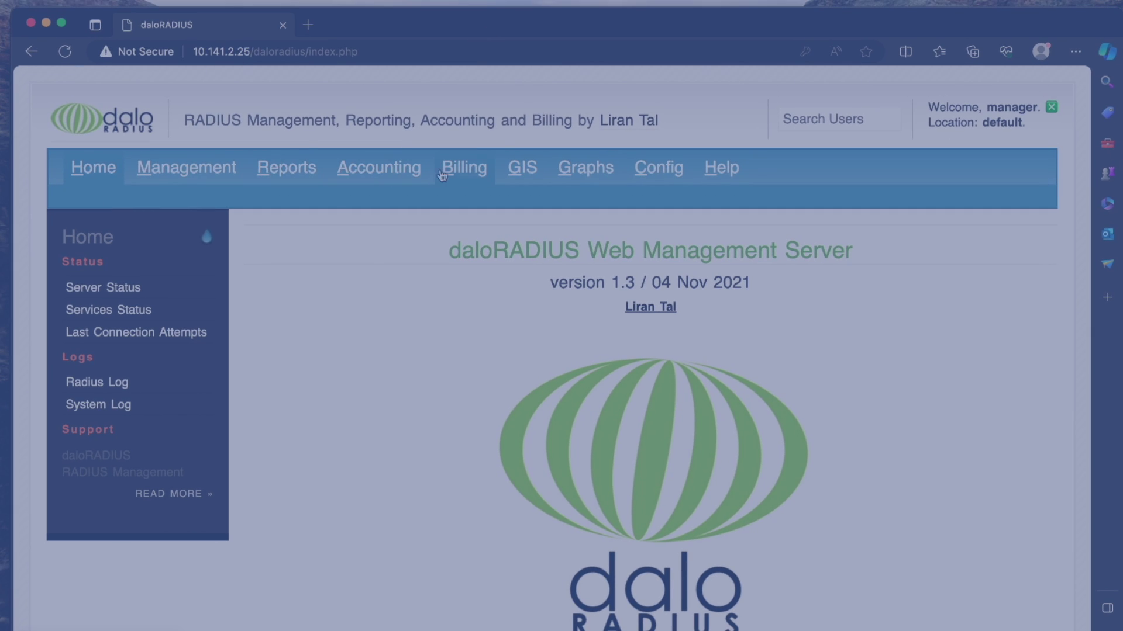
As manager, try Billing > List Users, then Config and Management
click(463, 168)
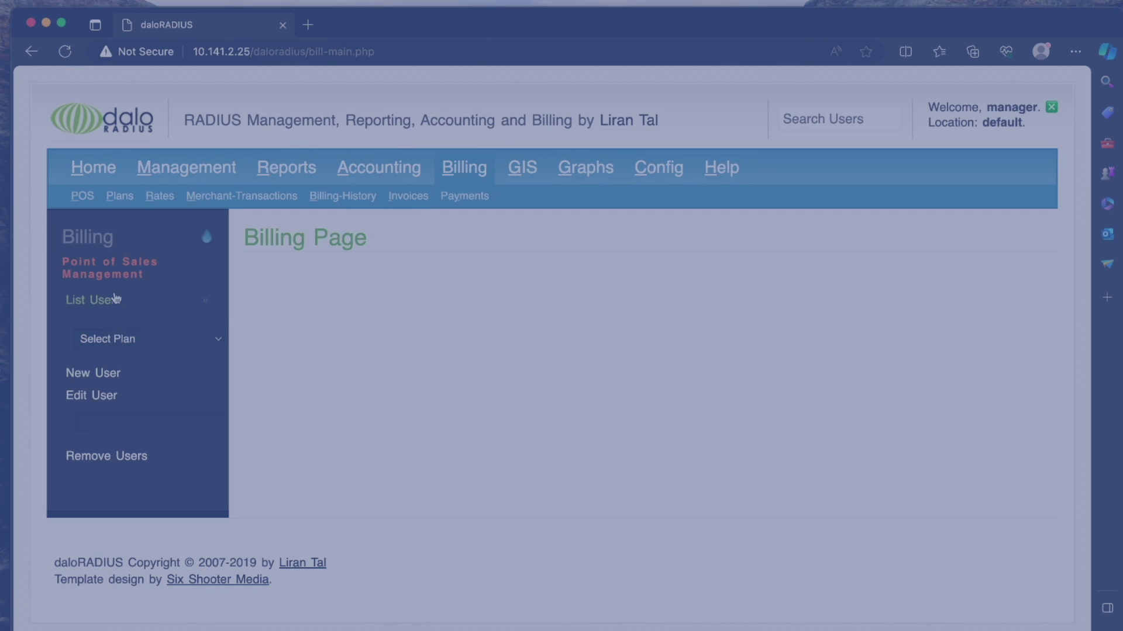
click(114, 299)
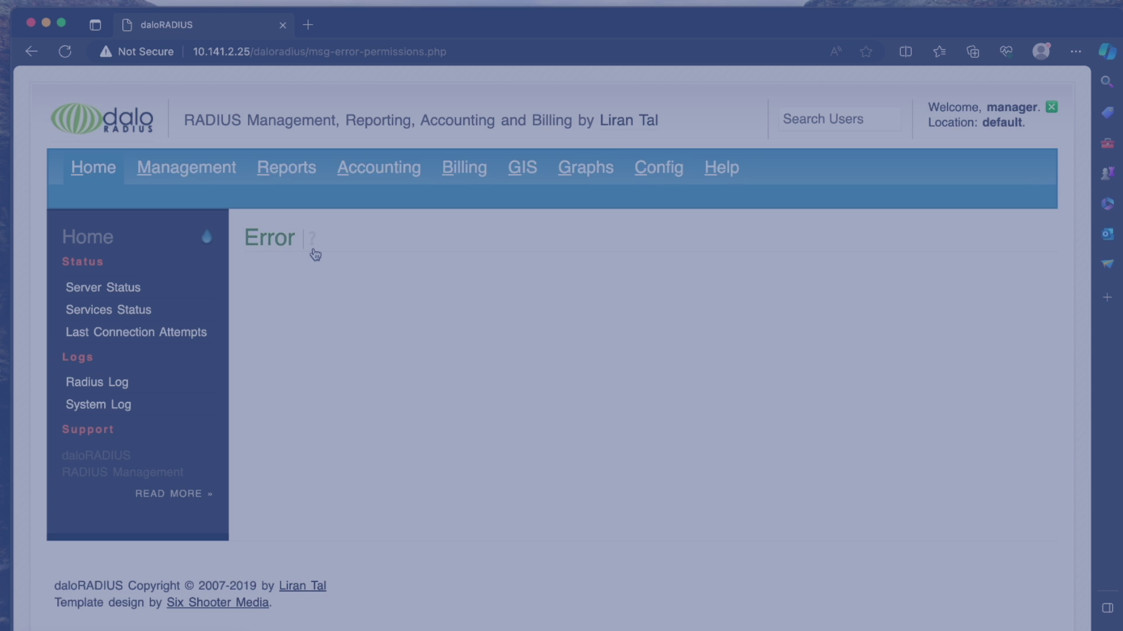
click(659, 170)
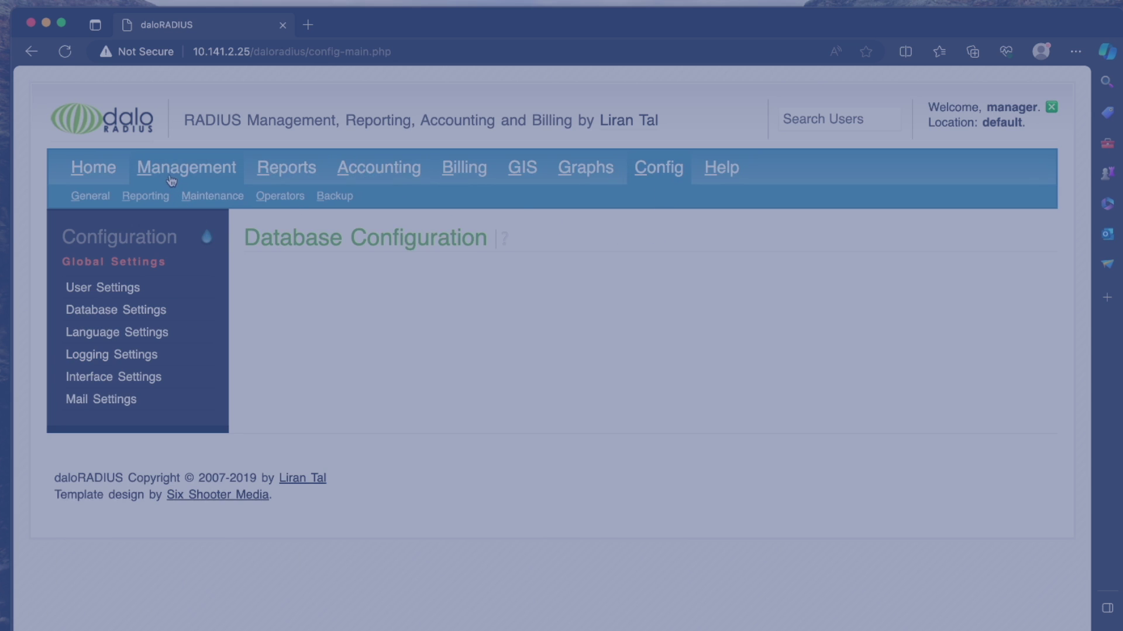
click(170, 177)
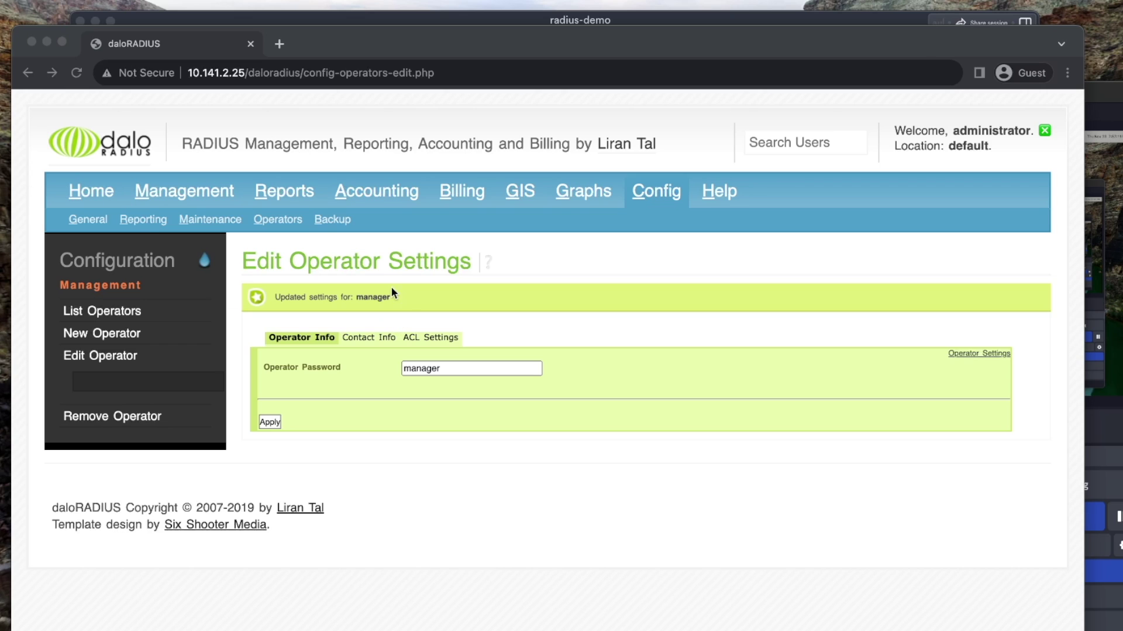
Visit the Maintenance and Billing sections, returning Home after each
click(210, 221)
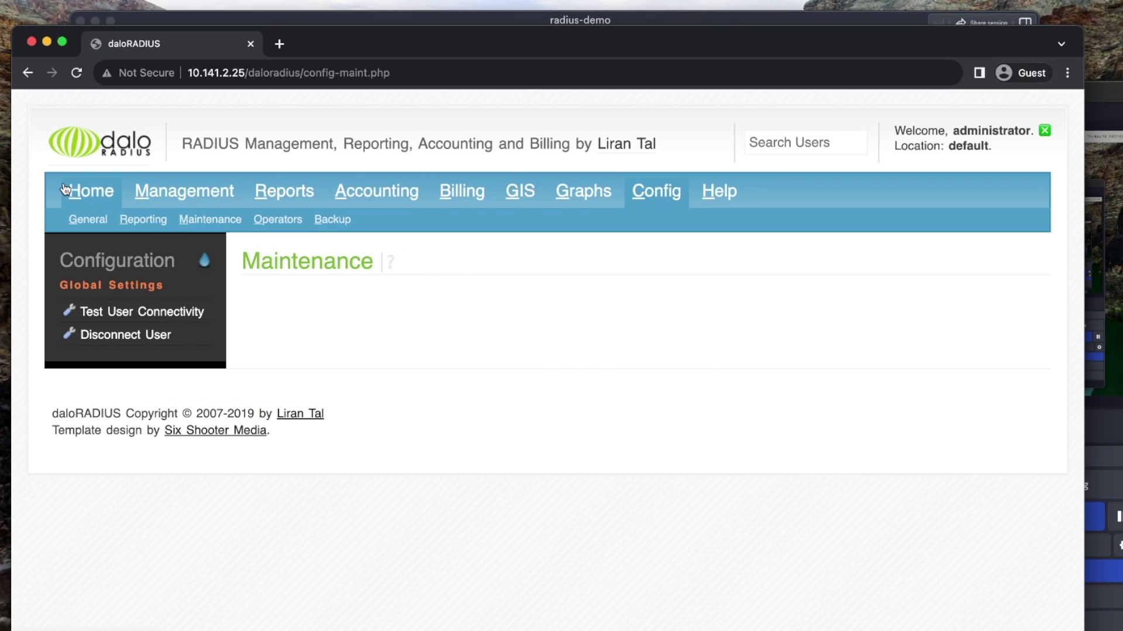
click(66, 189)
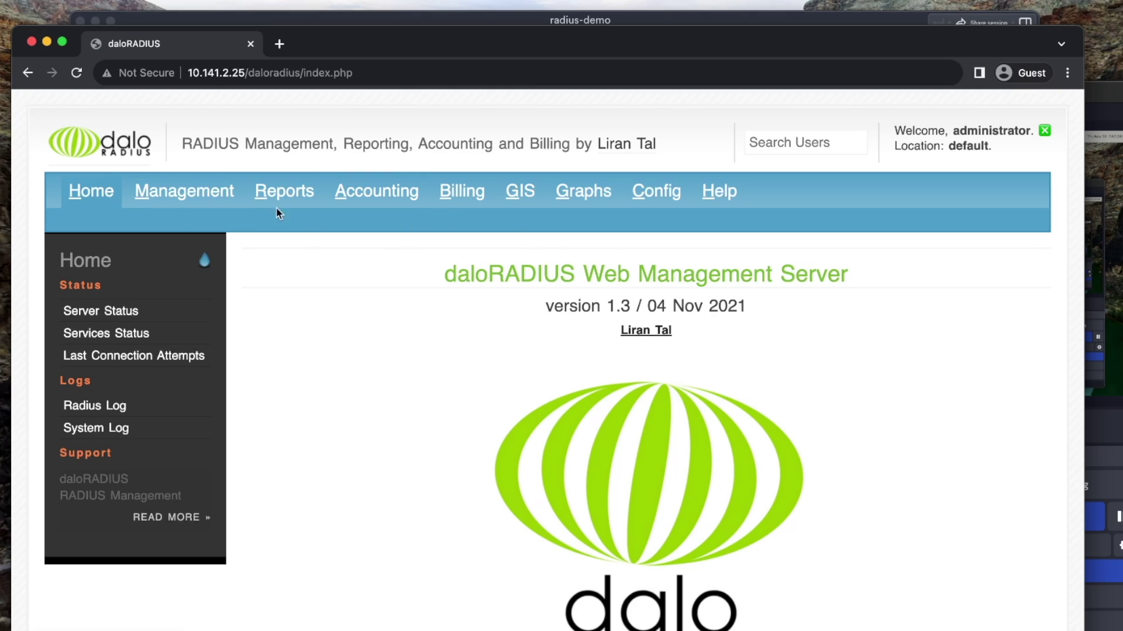
click(463, 190)
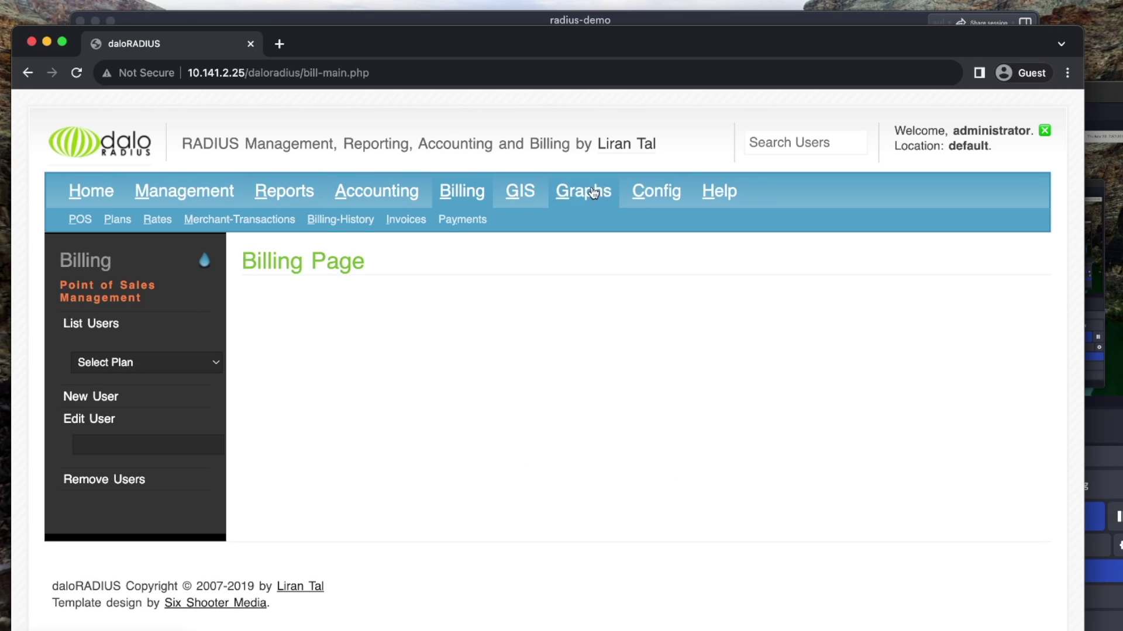
click(91, 191)
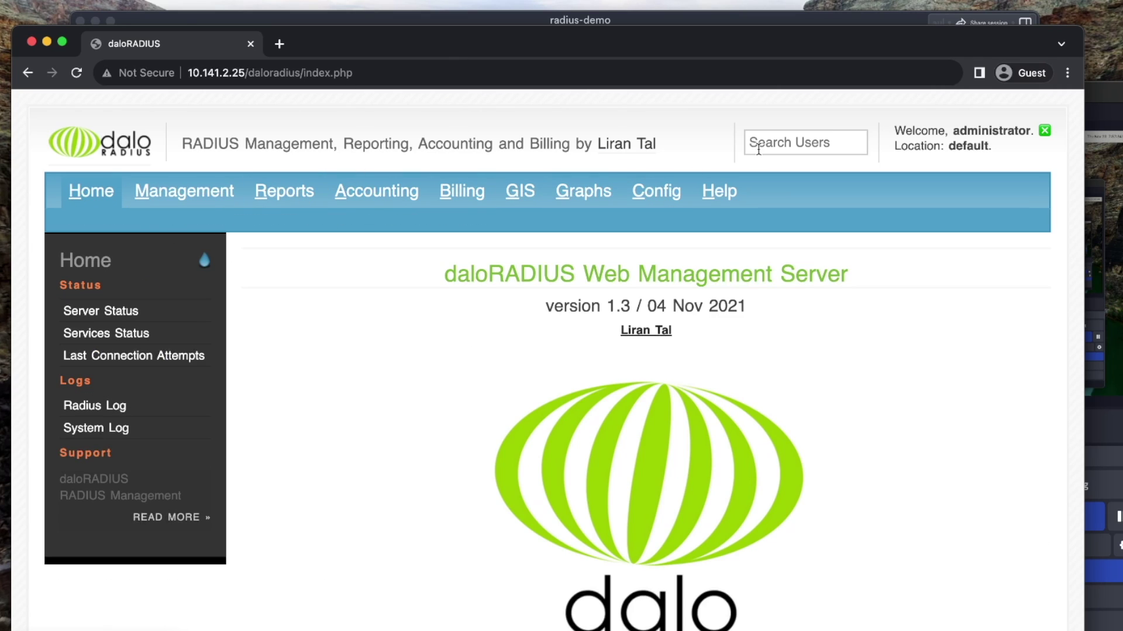
scroll(603, 248, down, 3)
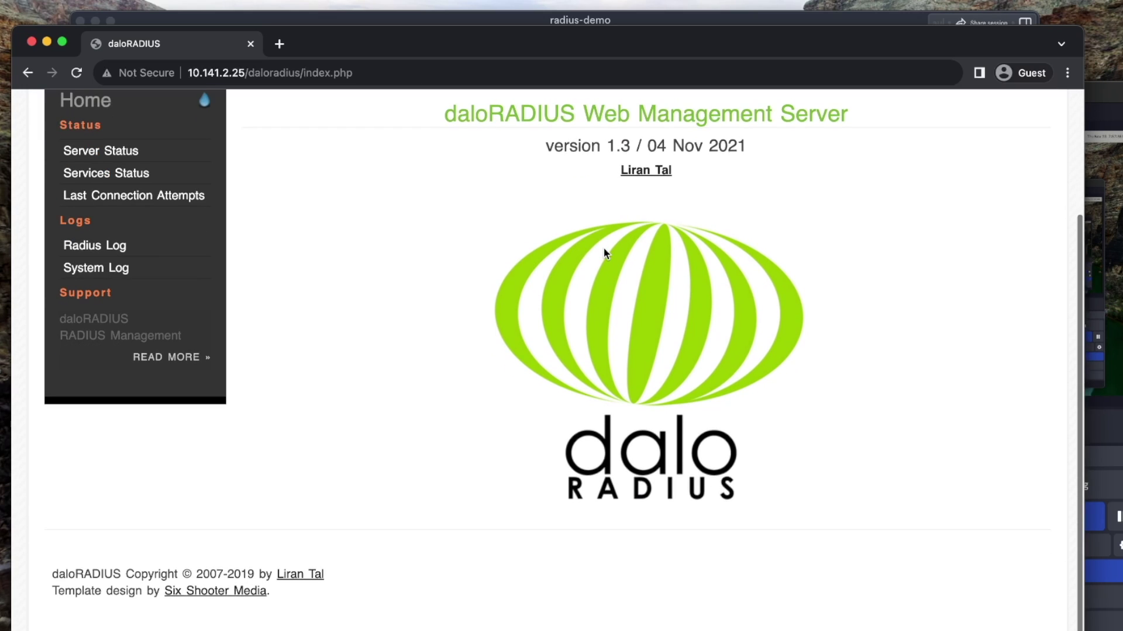
scroll(605, 253, up, 3)
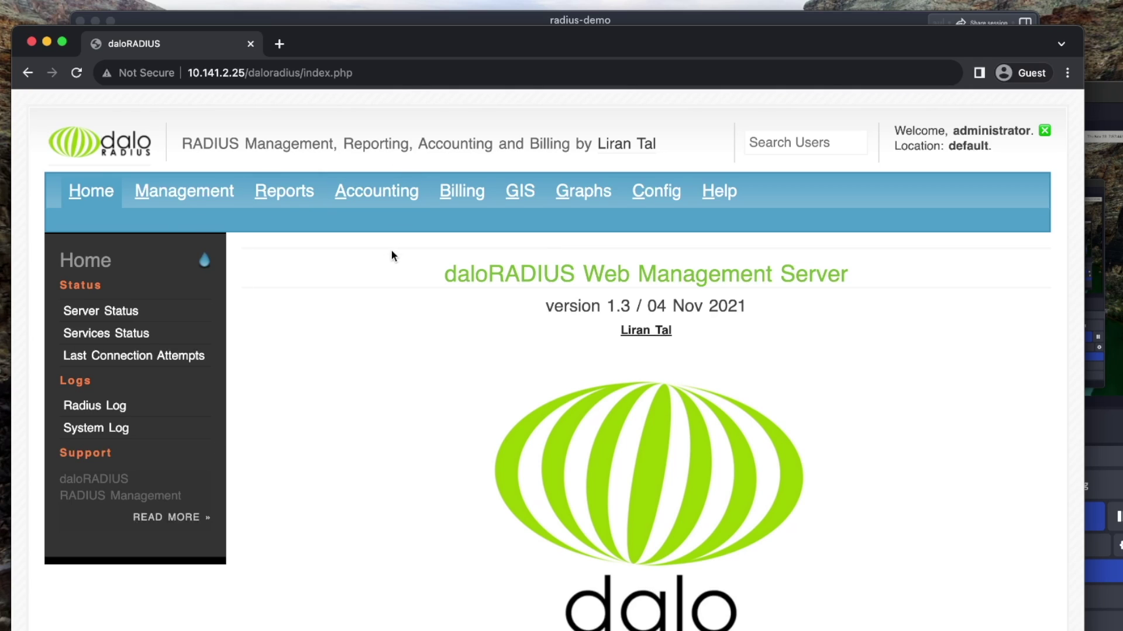
Visit Accounting, return Home, and close the browser window
click(354, 212)
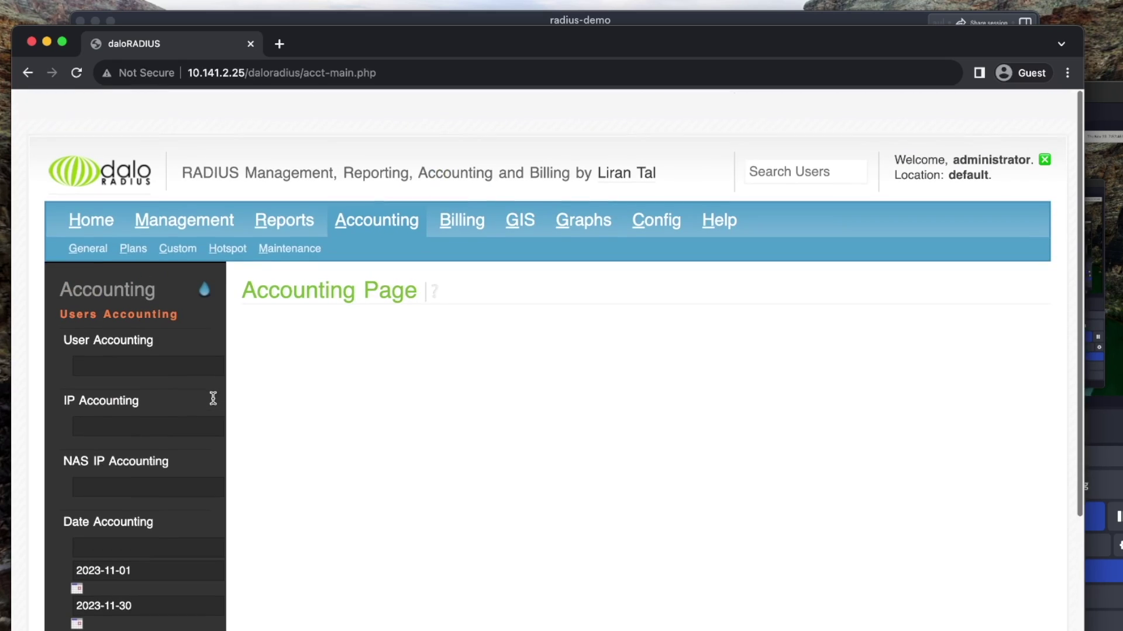
click(103, 193)
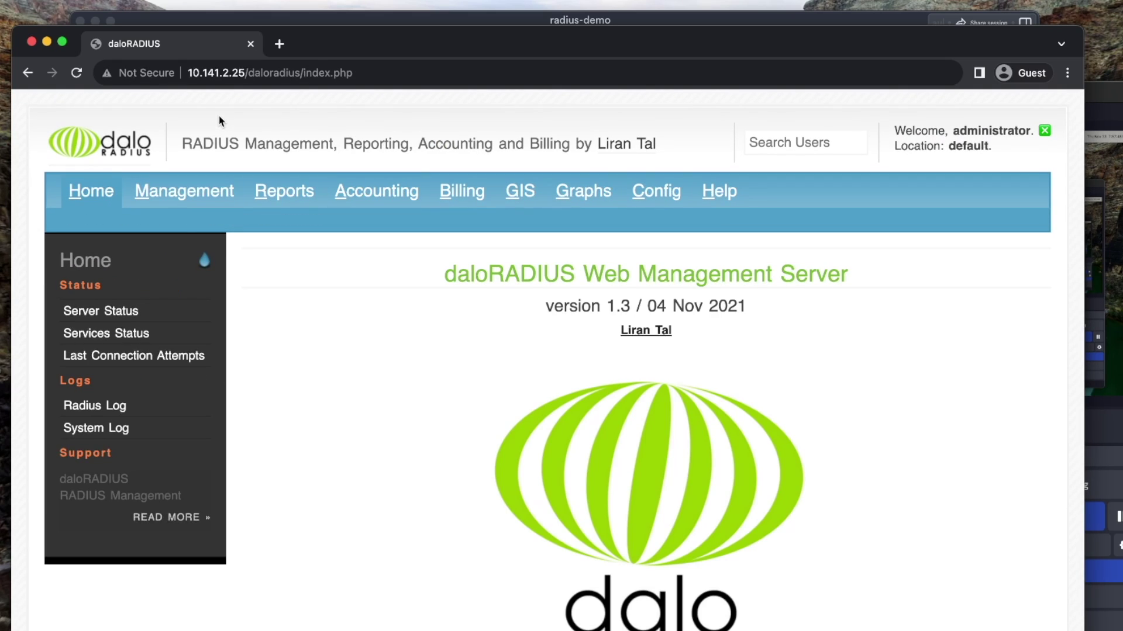
click(251, 44)
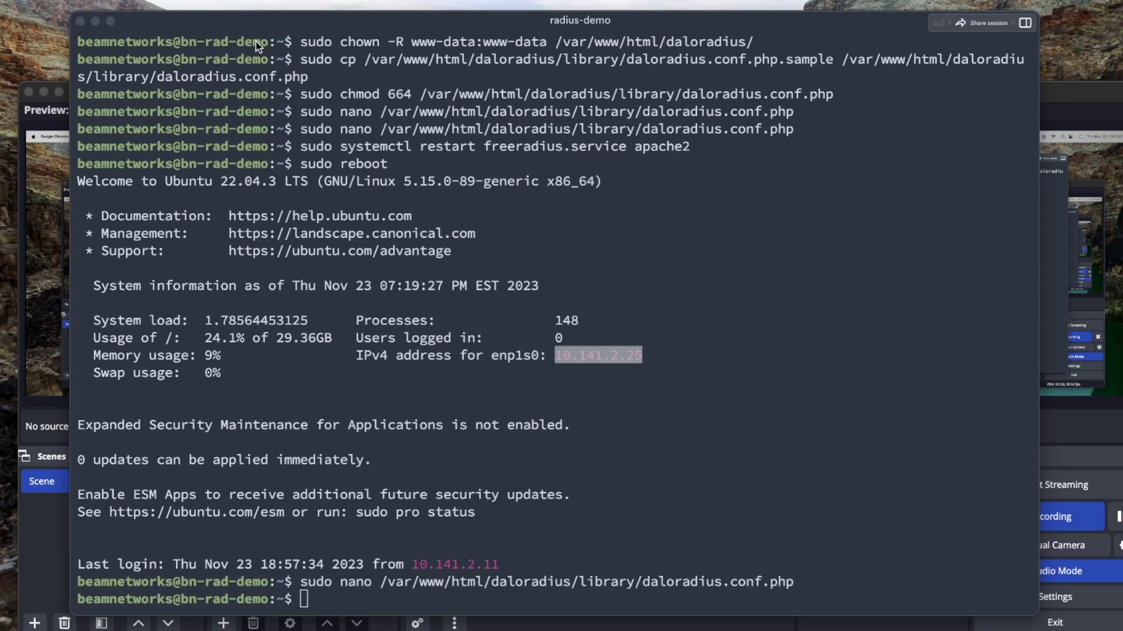